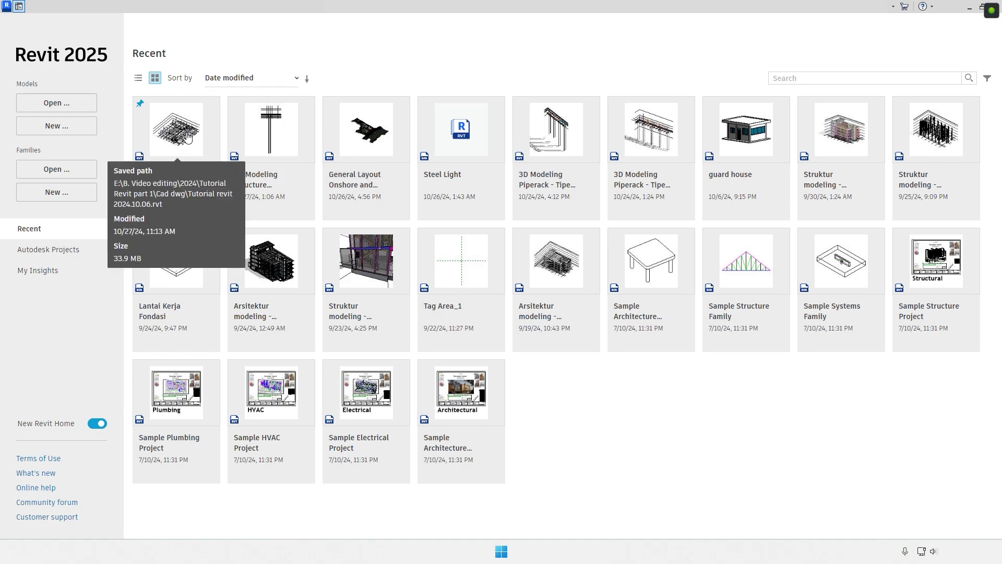
Open the recent project Tutorial revit 2024.10.06.rvt and display its Lantai dasar floor plan.
click(188, 133)
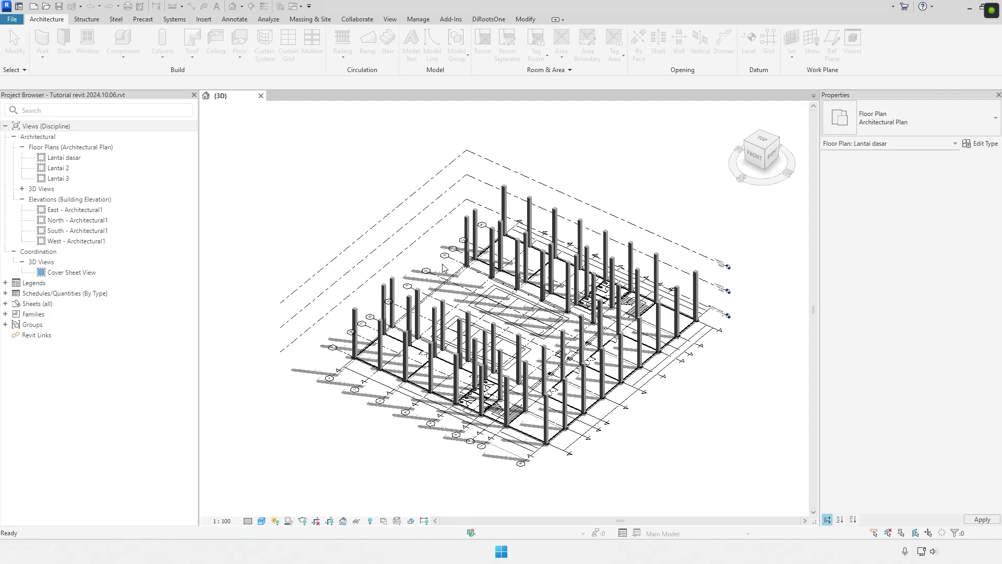
scroll(599, 340, up, 3)
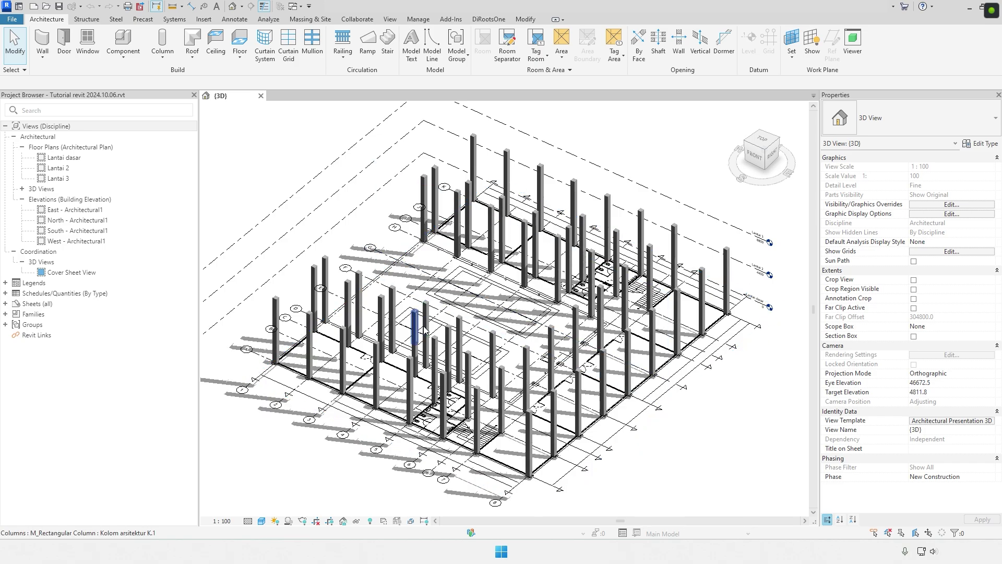
click(76, 159)
double_click(76, 159)
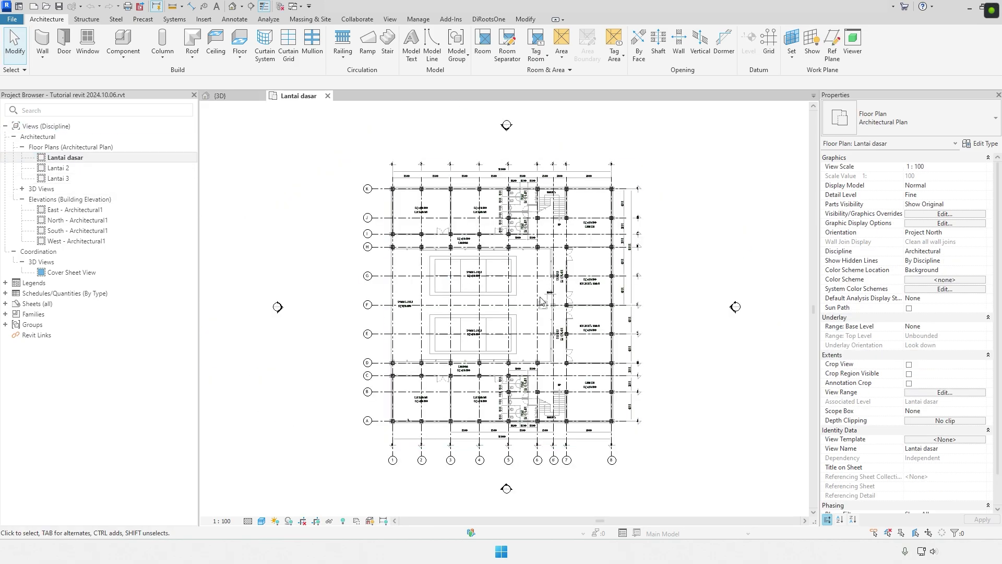
middle_drag(677, 335, 669, 332)
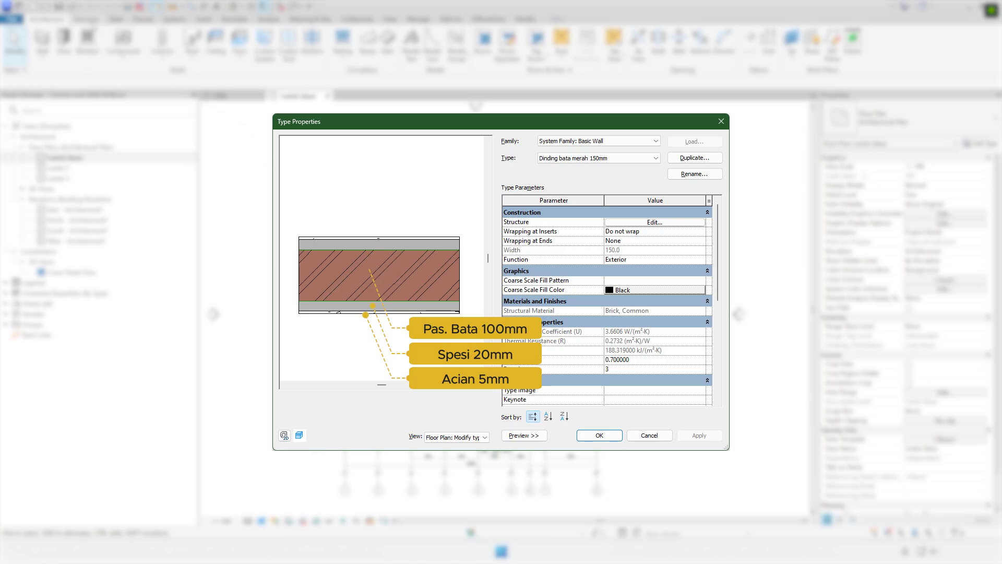
Start placing an architectural wall with the Basic Wall type M_Exterior - Brick on Mtl. Stud.
click(99, 20)
click(116, 20)
click(101, 20)
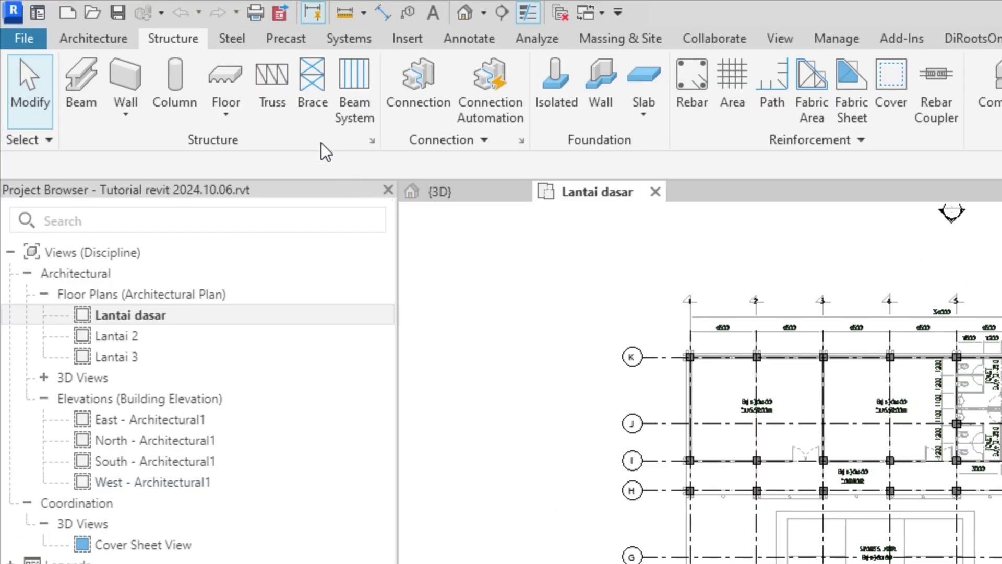
click(93, 39)
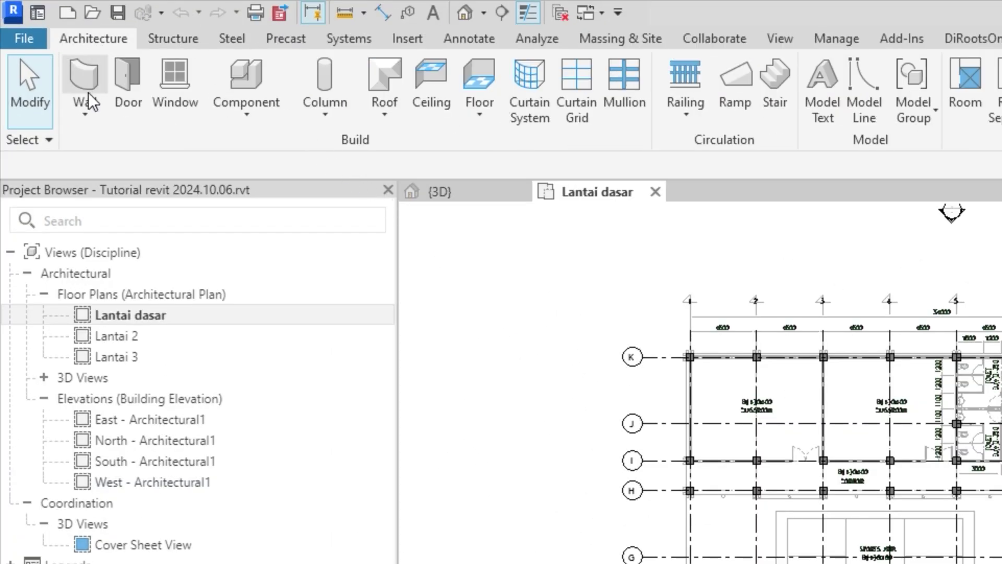
click(86, 115)
click(140, 156)
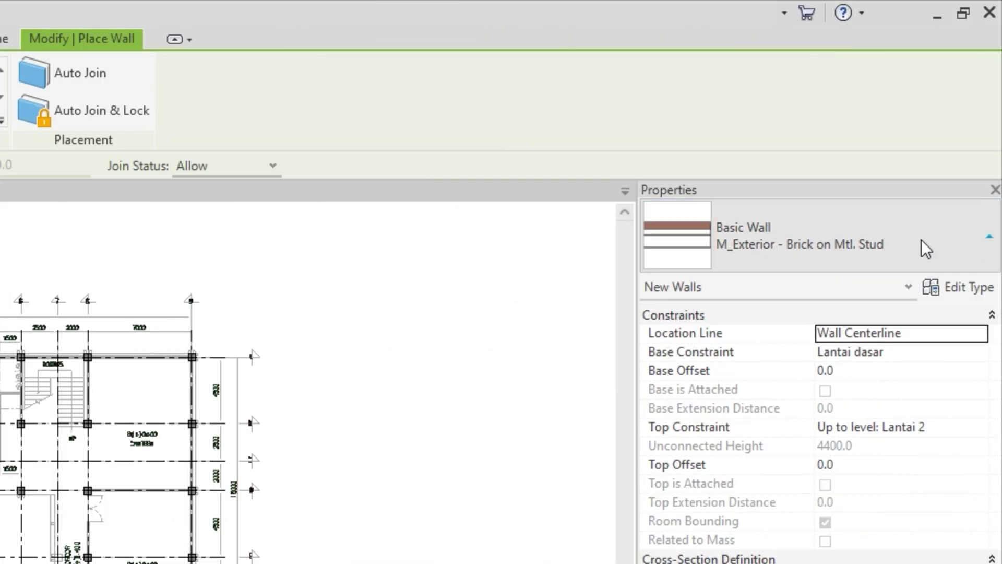
click(783, 254)
click(775, 348)
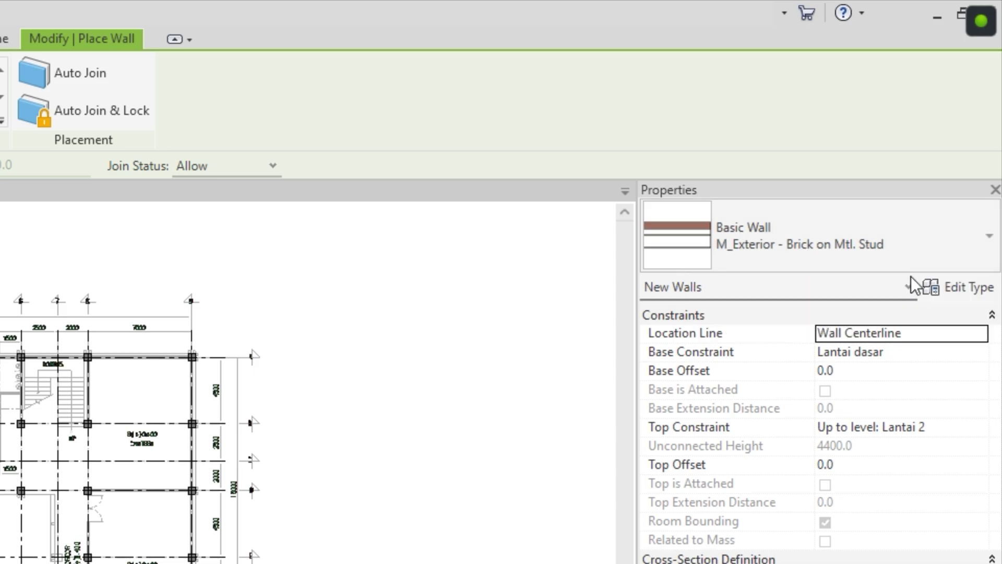
Duplicate the current wall type under the name Dinding bata merah 150mm.
click(965, 289)
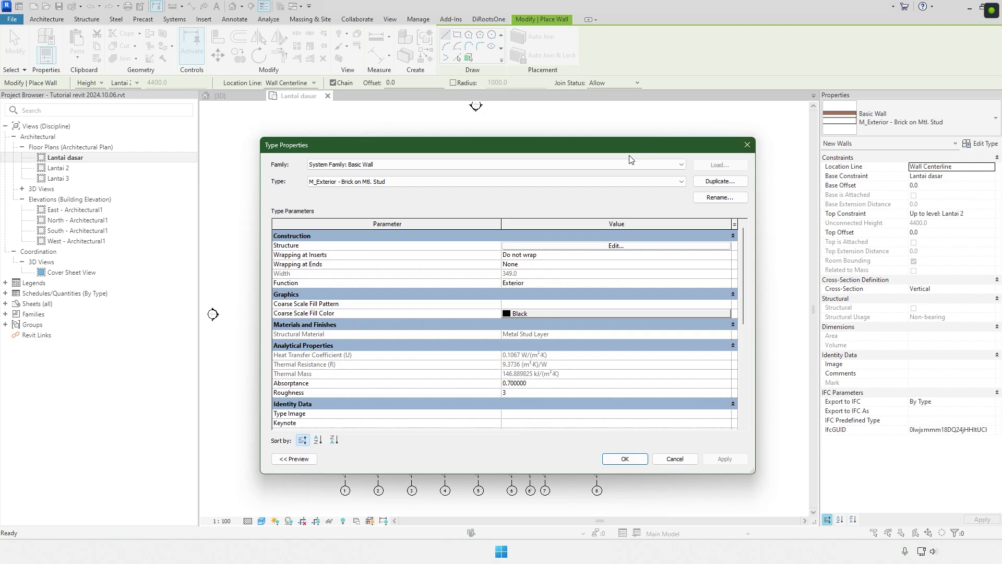
click(721, 181)
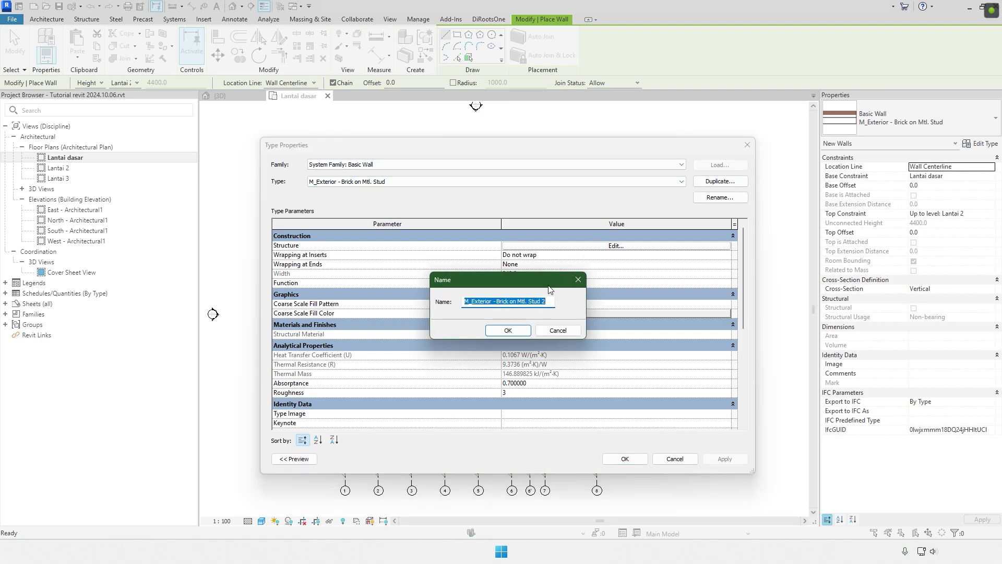
text(Dinding bata merah 150mm)
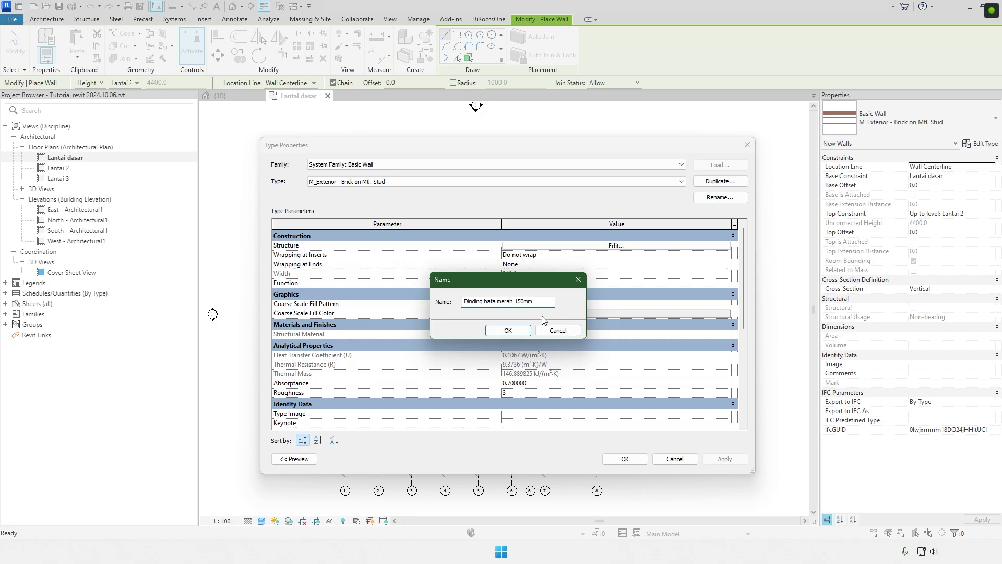
click(508, 330)
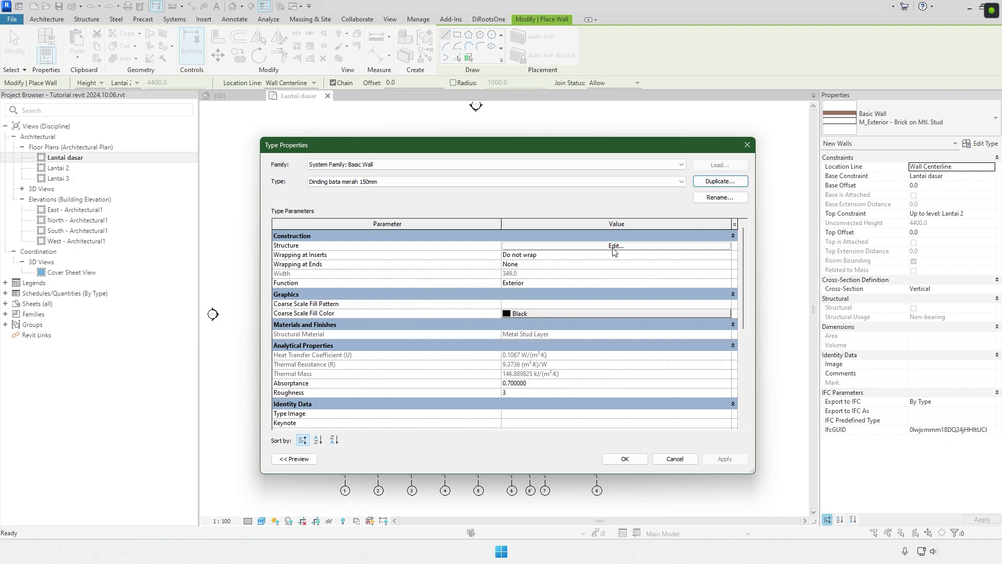
Show the wall type's preview, open its structure for editing and set the sample height to 3000.
click(293, 458)
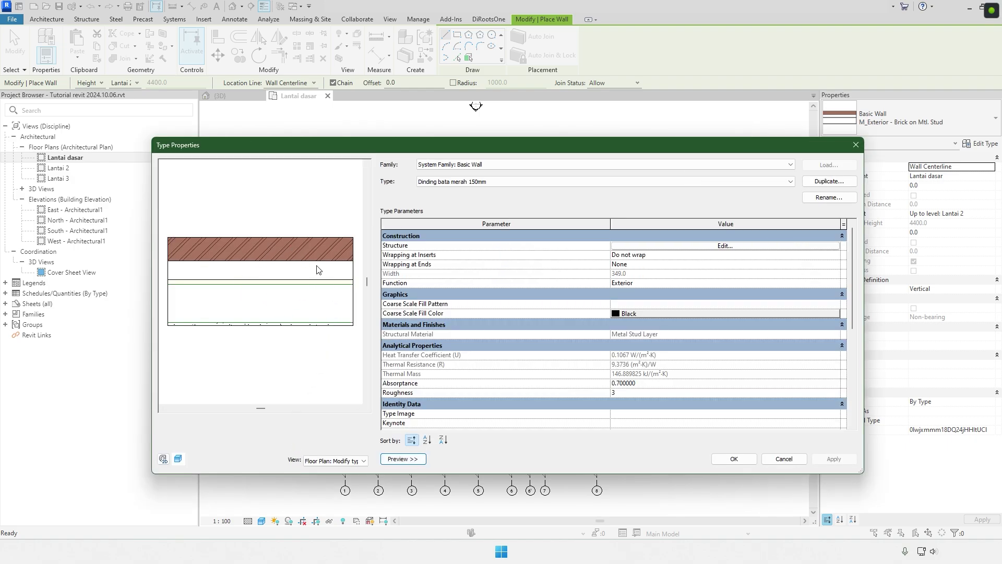
click(684, 246)
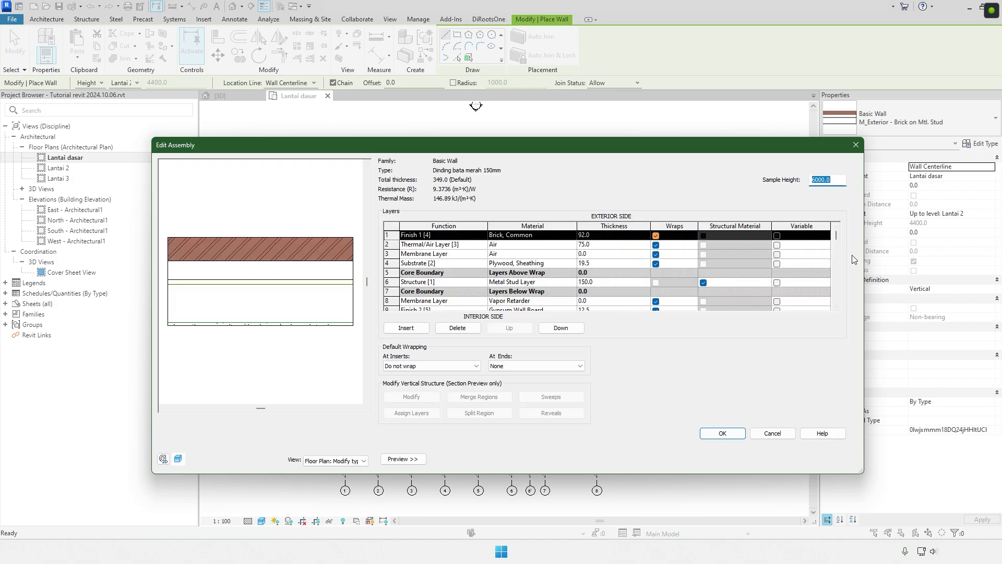
drag(864, 252, 731, 263)
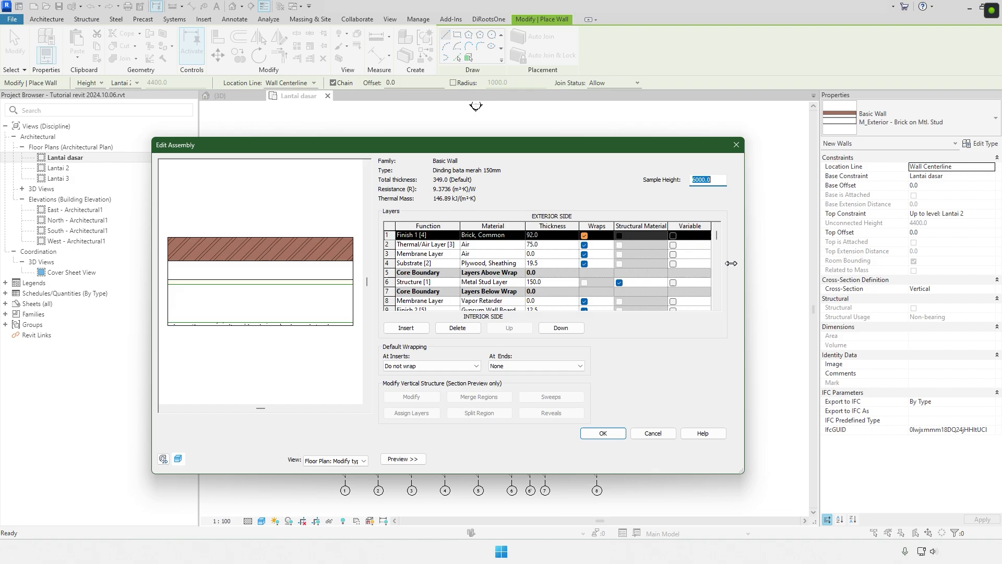
drag(511, 152, 542, 160)
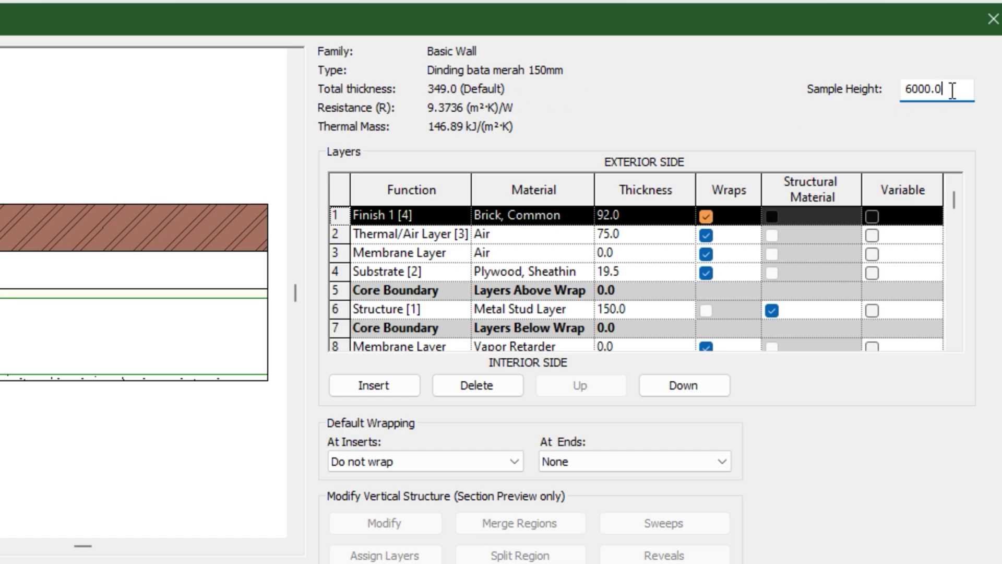
drag(953, 89, 903, 91)
text(3000)
drag(946, 93, 892, 94)
Delete the exterior Finish 1 [4], Thermal/Air Layer [3] and Membrane Layer rows from the wall assembly.
click(336, 274)
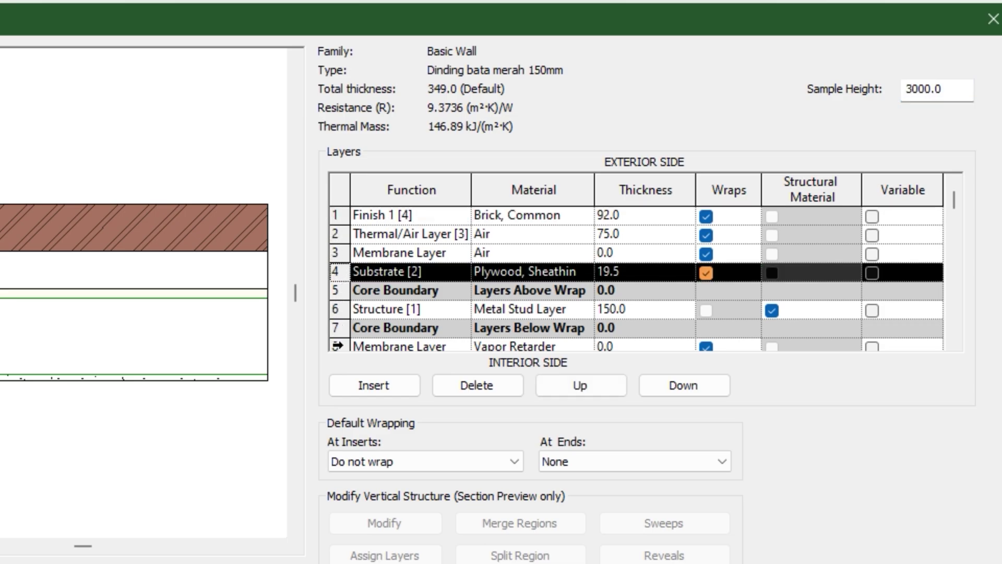
click(337, 310)
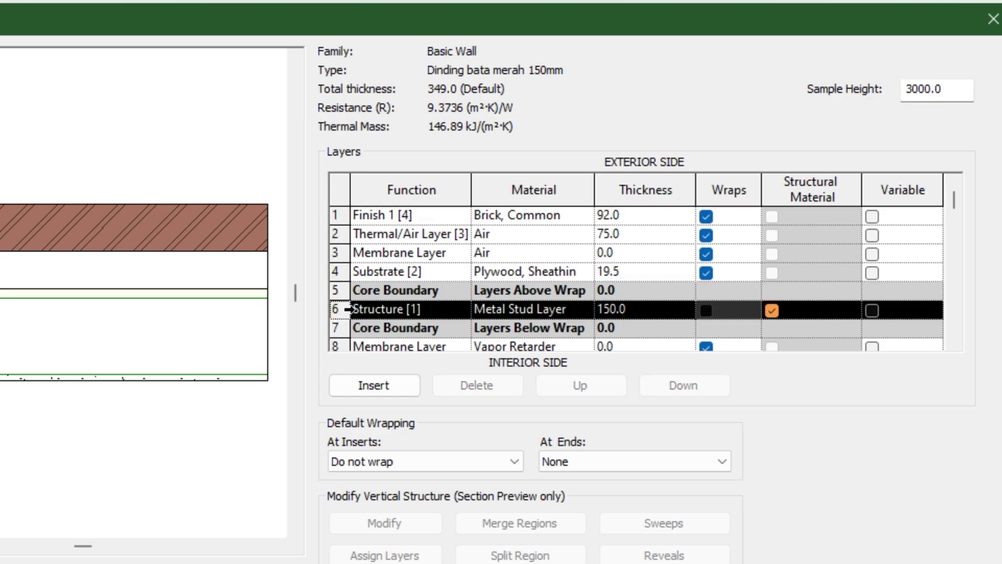
scroll(493, 297, down, 1)
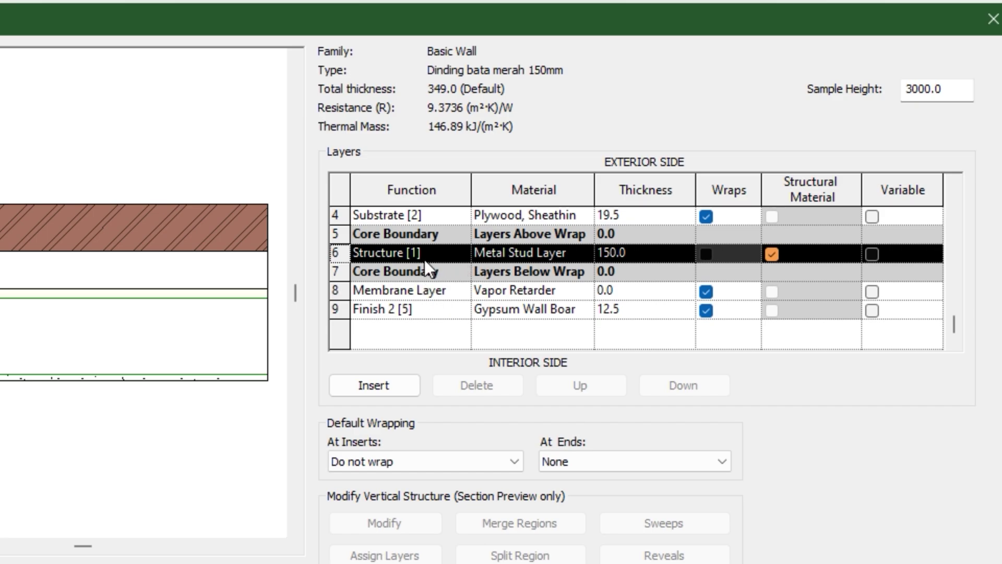
scroll(438, 259, up, 1)
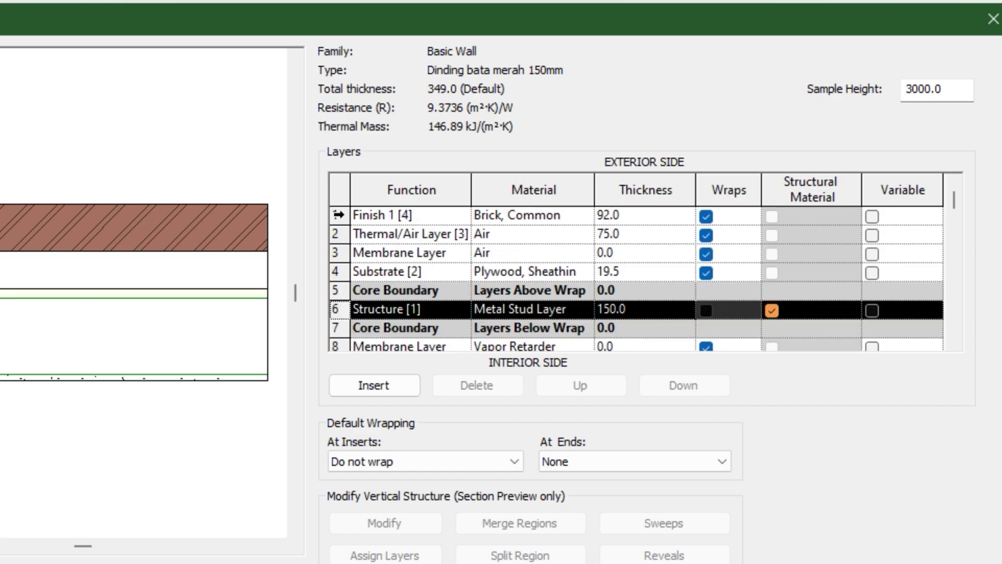
click(338, 215)
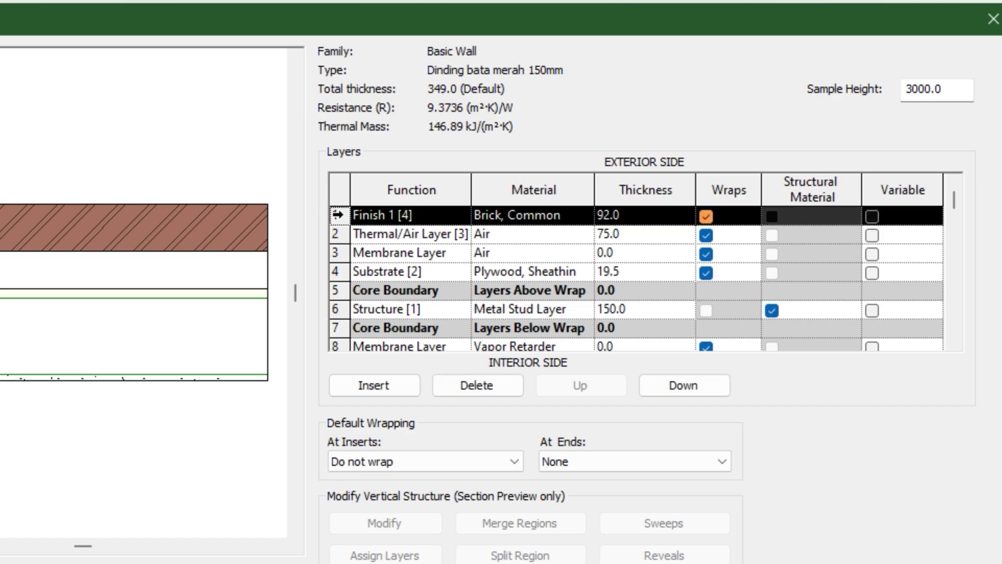
click(464, 381)
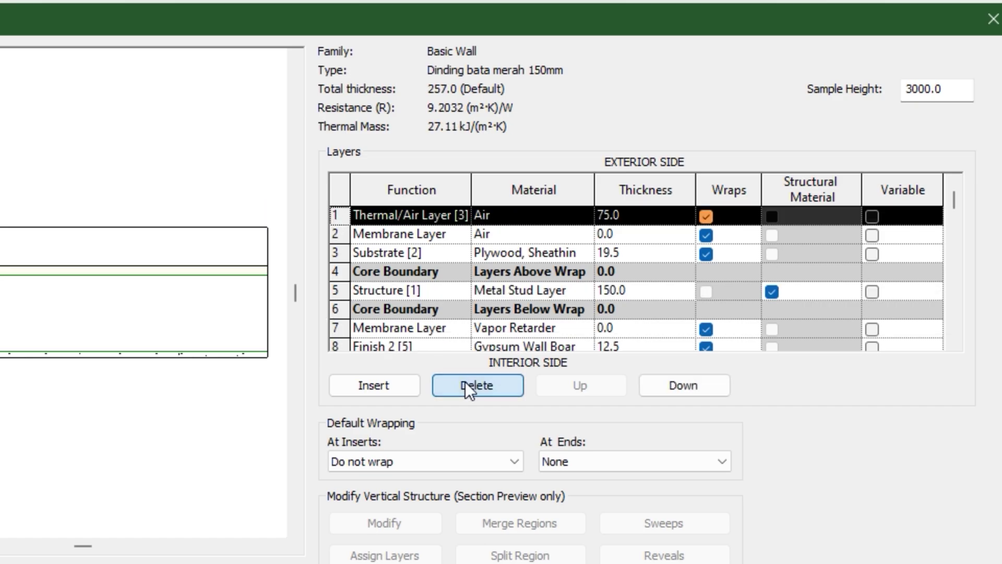
click(468, 382)
click(471, 383)
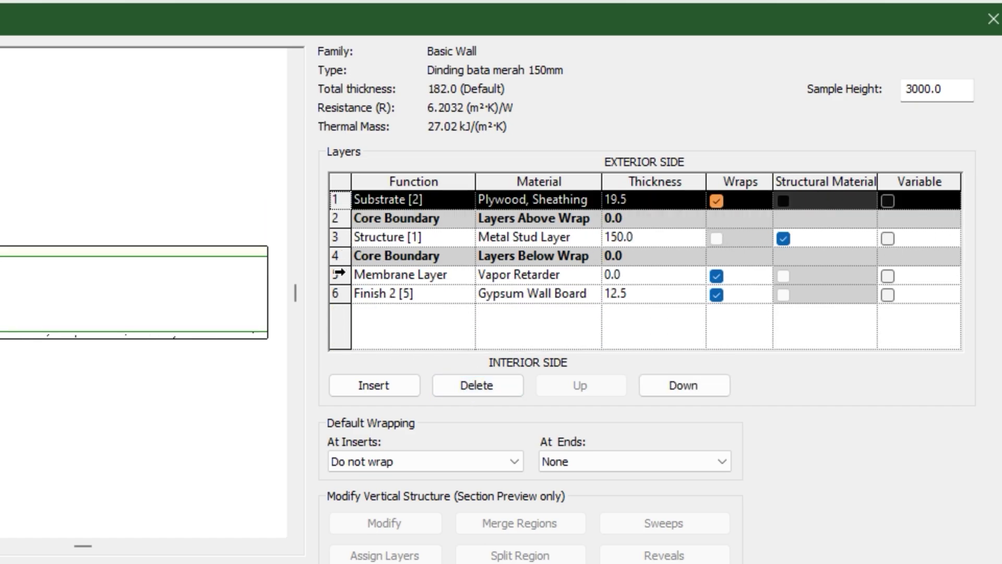
Delete the interior Membrane Layer and Finish 2 [5] rows and the exterior Substrate [2] row.
click(339, 273)
click(472, 384)
click(472, 383)
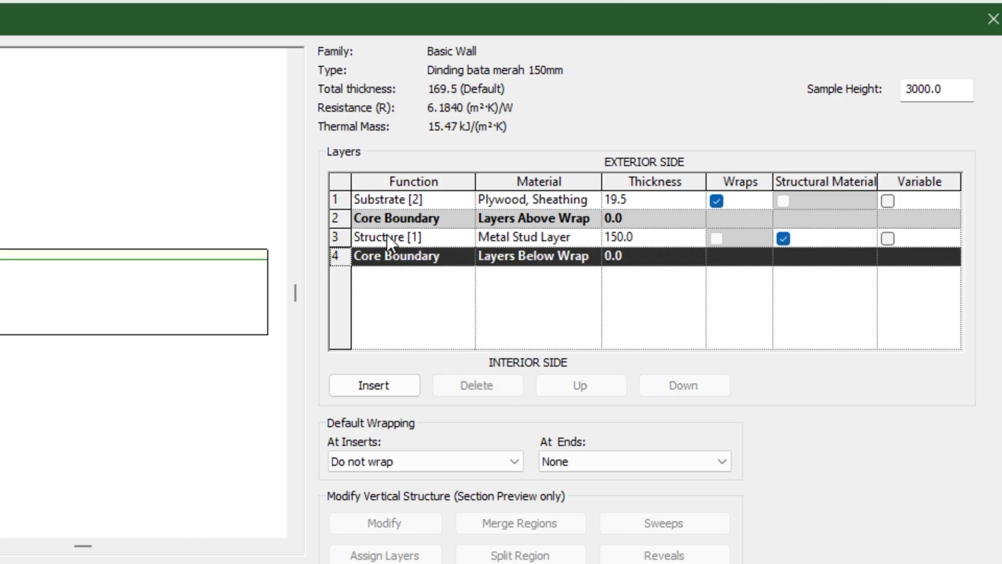
click(337, 199)
click(476, 386)
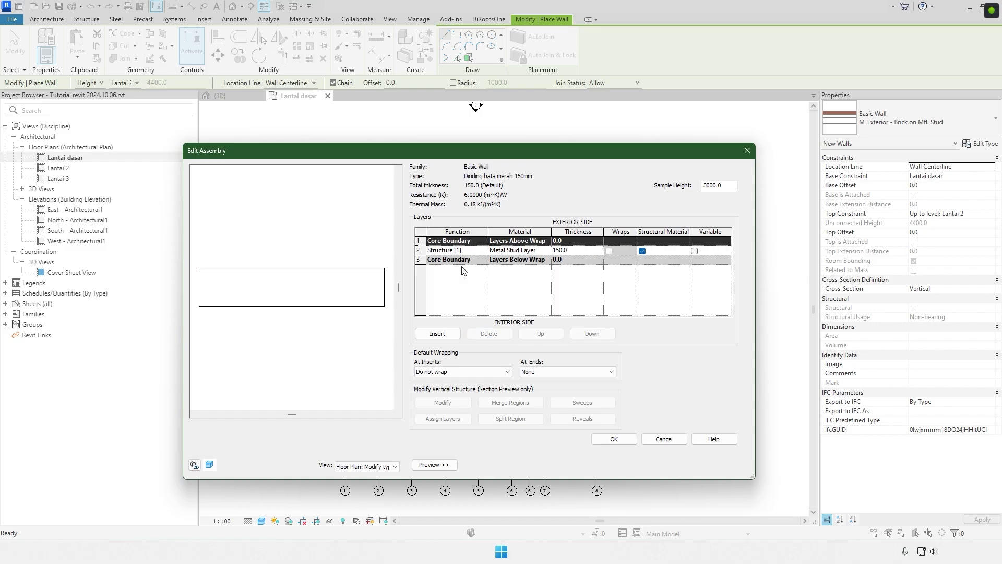
Keep the core layer's function as Structure [1] and set its thickness to 100 mm.
click(467, 222)
click(483, 252)
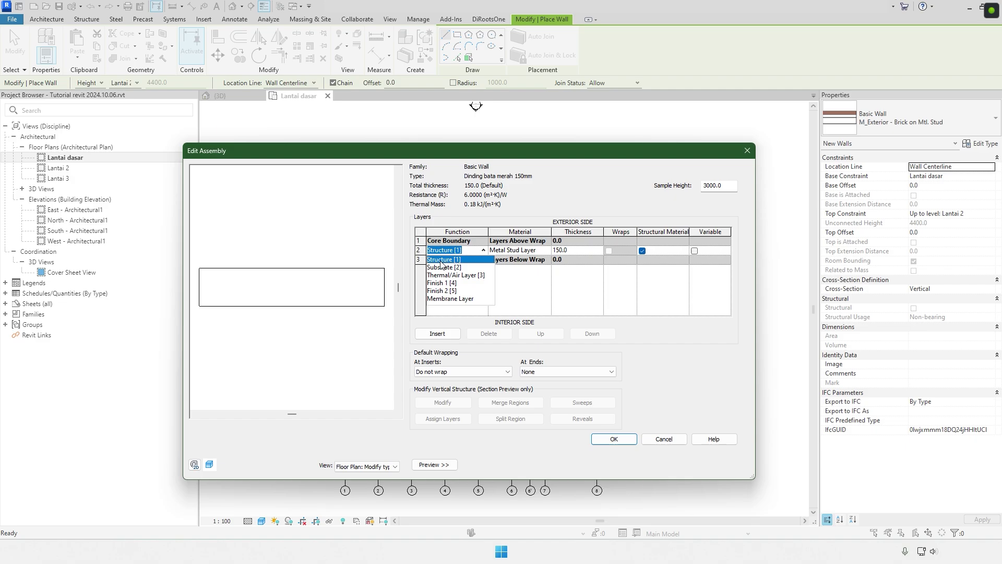
click(441, 263)
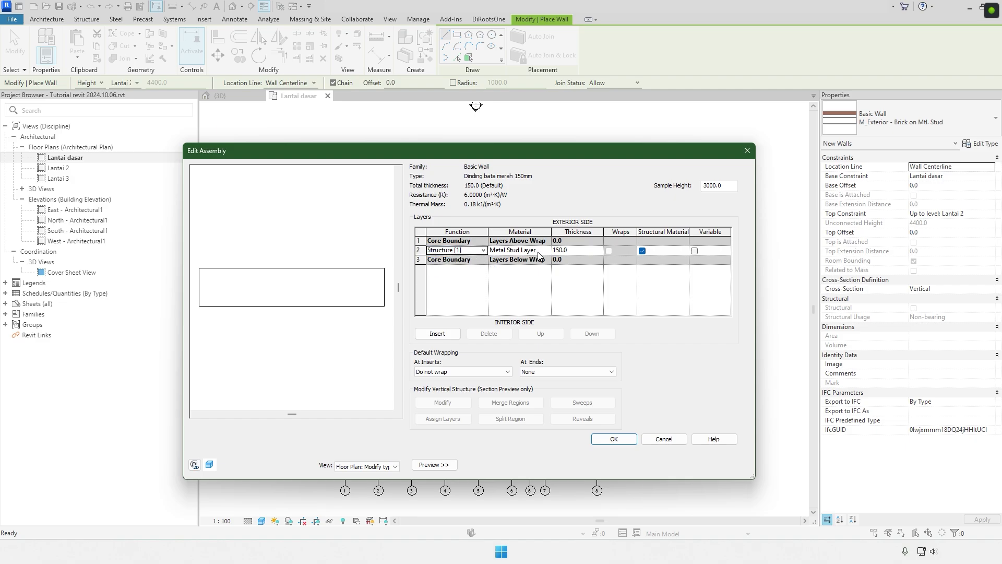
click(562, 250)
text(1)
Assign the Brick, Common material to the core structure layer and keep it marked as structural material.
click(543, 251)
click(548, 251)
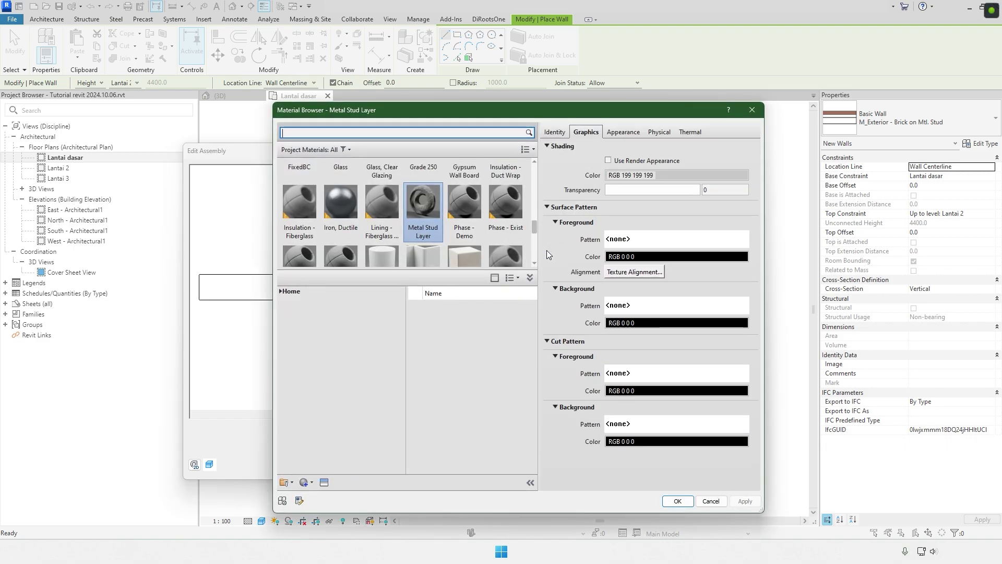
click(316, 133)
text(brick)
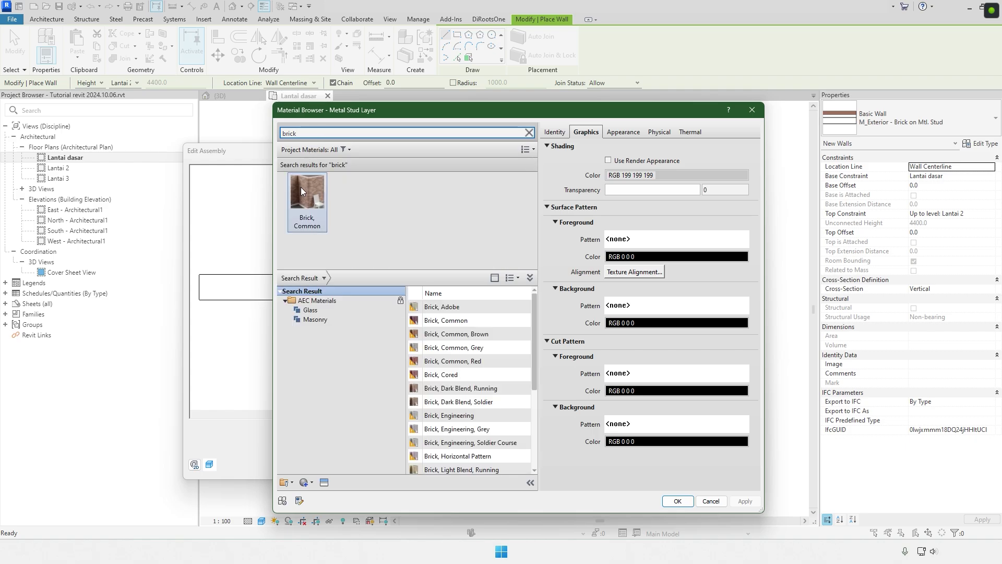
click(301, 187)
click(677, 501)
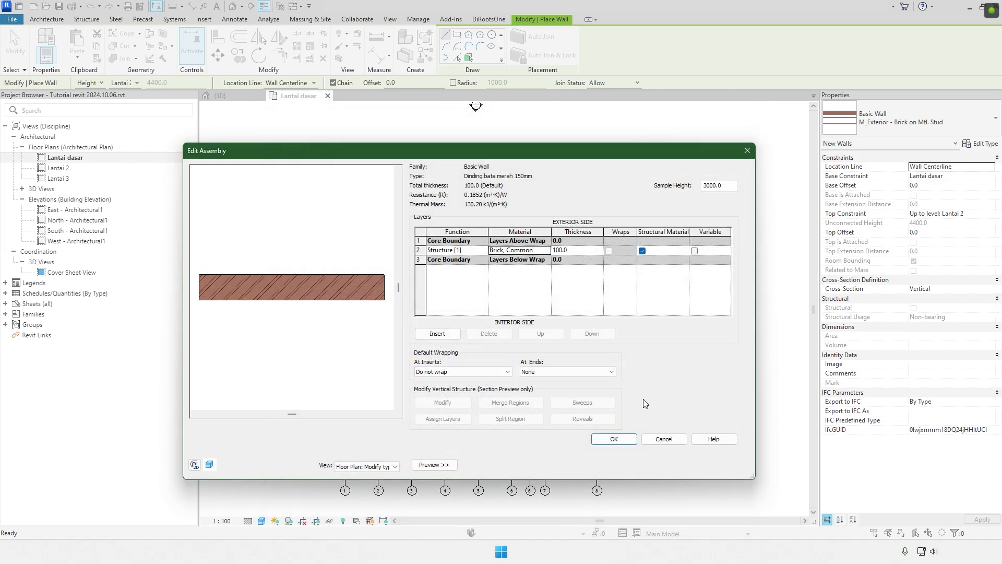
click(642, 251)
click(643, 251)
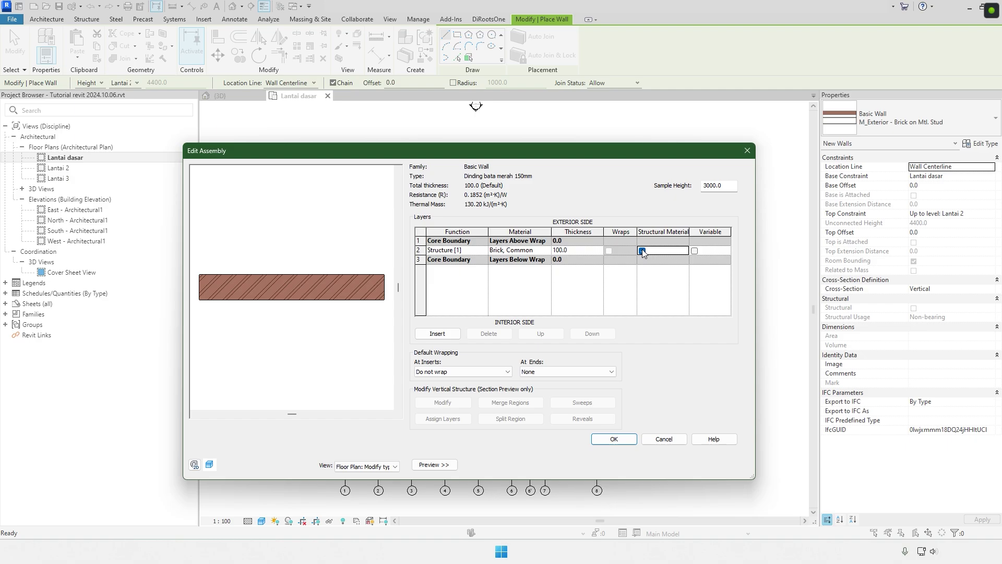
Insert two layers outside the exterior core boundary and set the outermost one's function to Finish 1 [4].
click(418, 241)
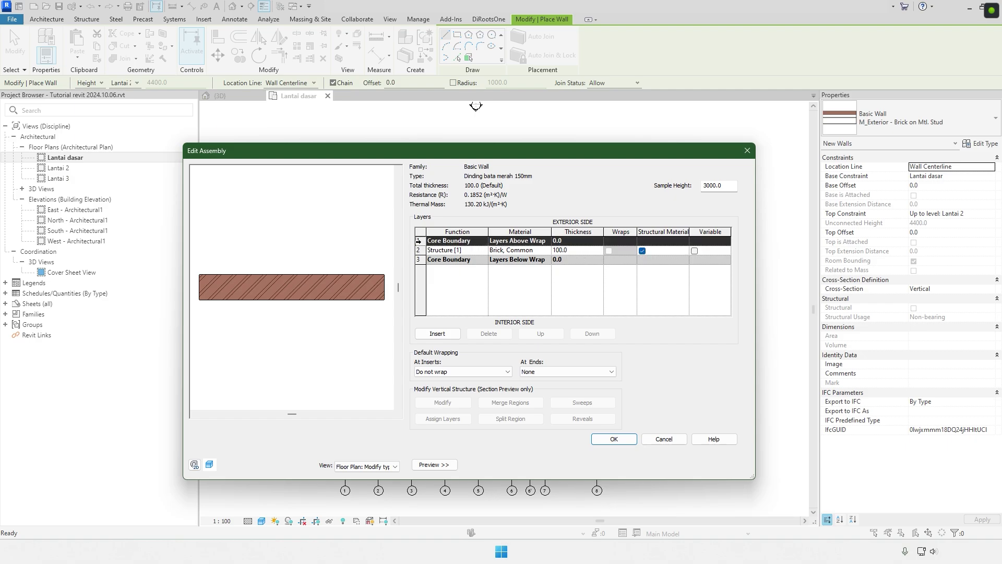
click(433, 333)
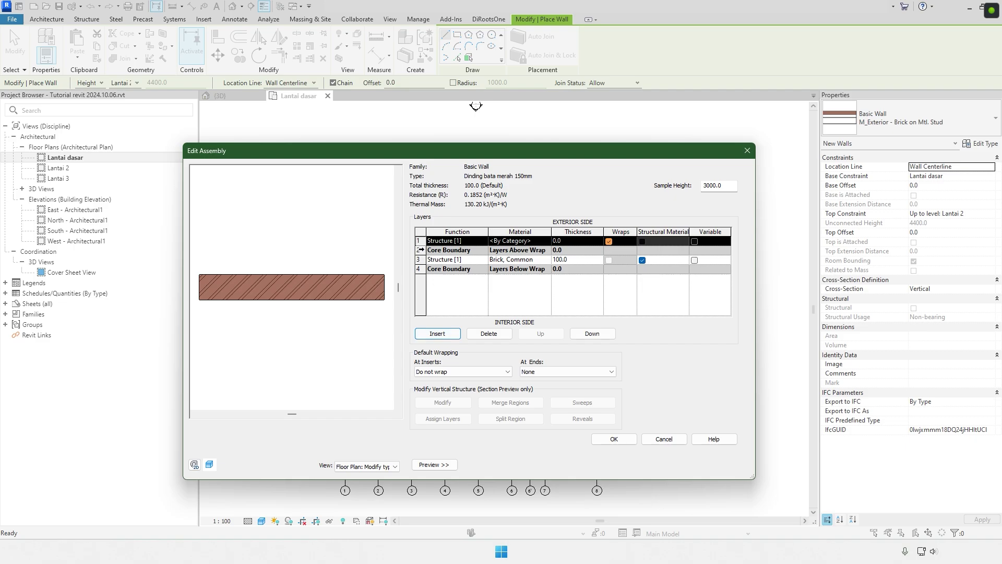
click(436, 333)
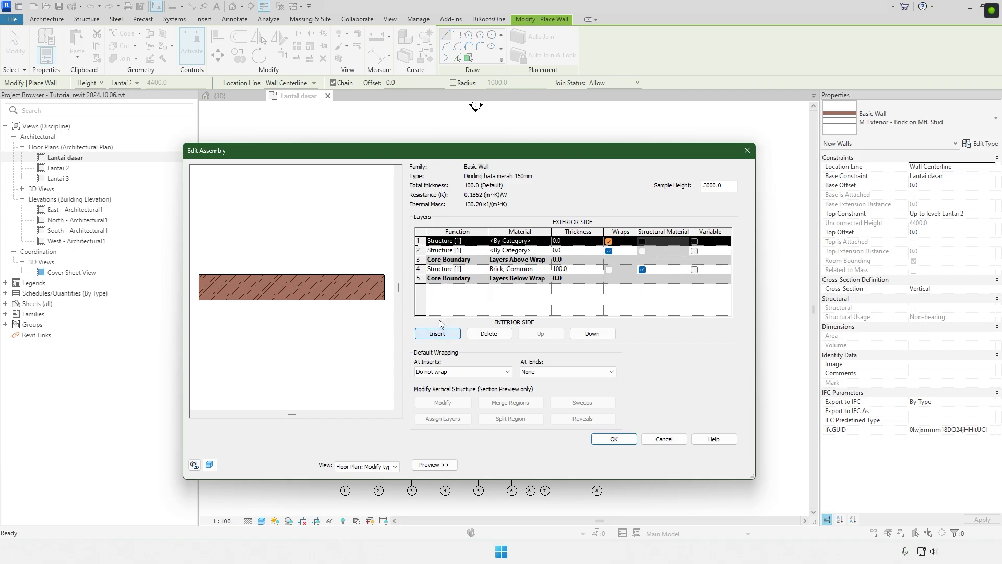
click(484, 242)
click(453, 277)
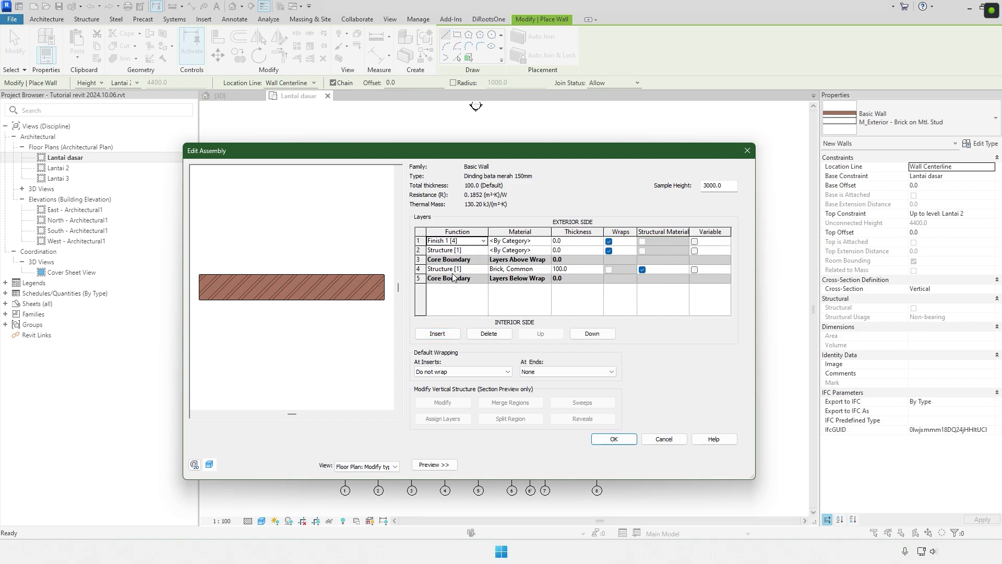
Assign Concrete, Cast-in-Place gray to the exterior Finish 1 [4] layer and set its thickness to 5 mm.
click(514, 242)
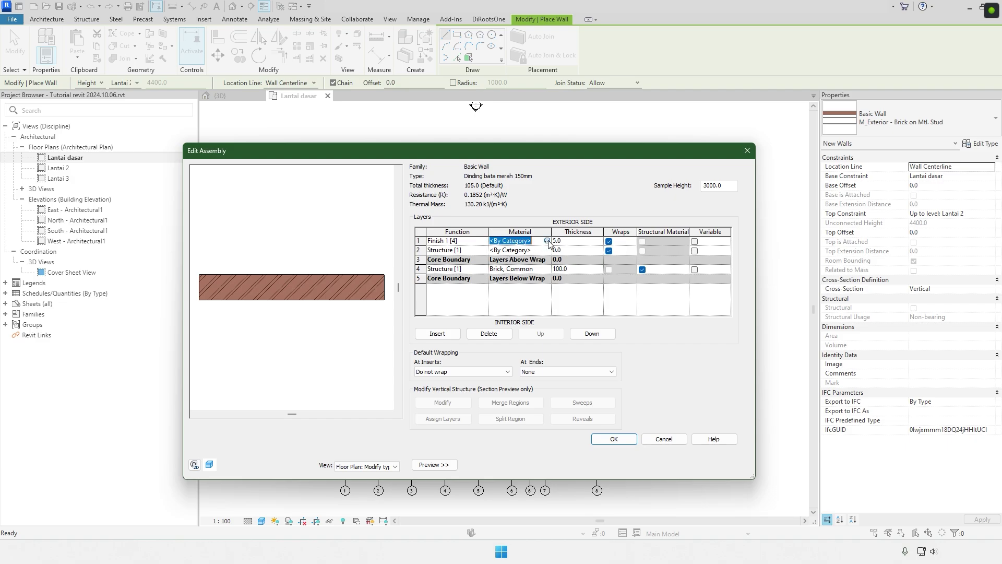
click(547, 241)
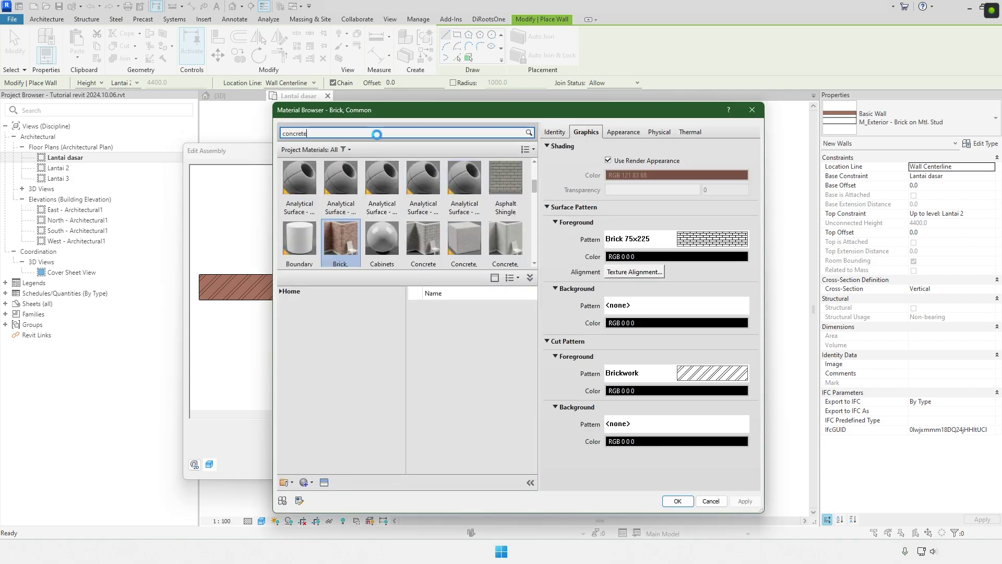
key(Return)
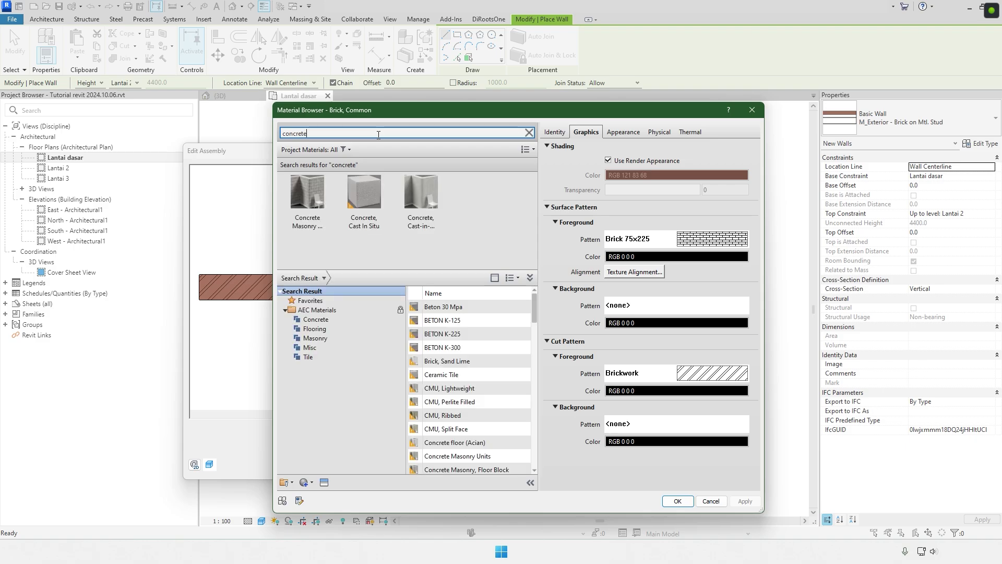
click(427, 199)
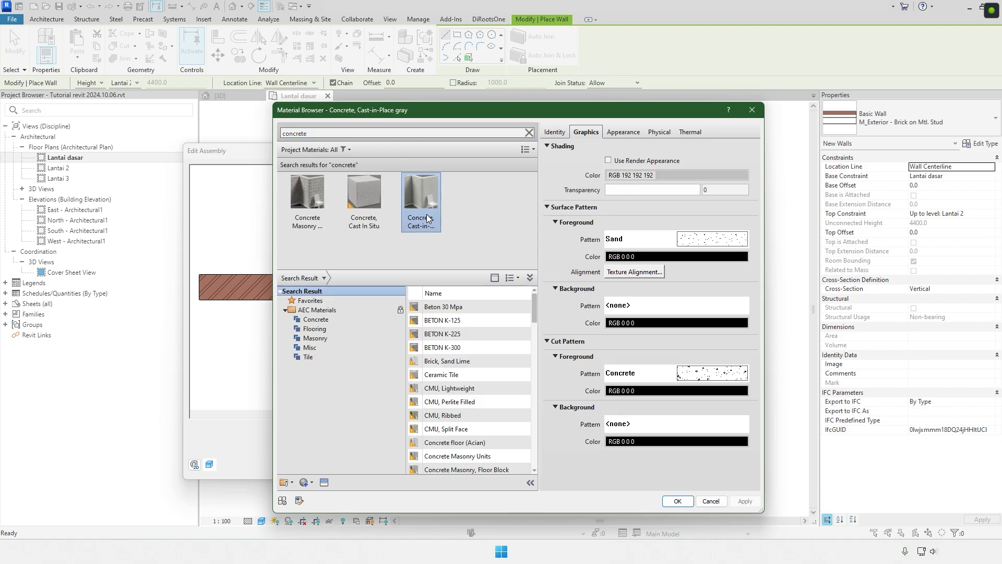
click(677, 501)
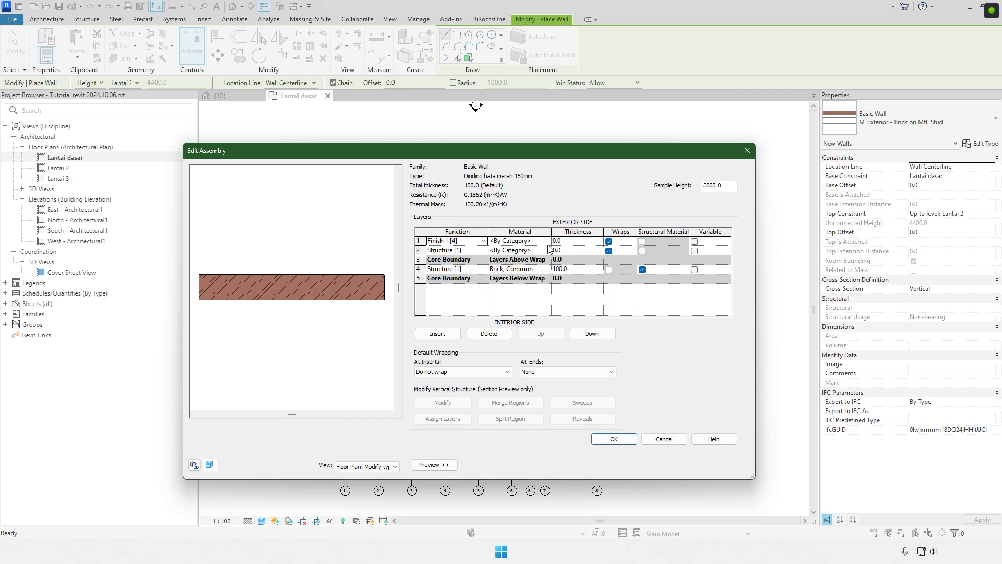
click(578, 241)
text(5)
Set the second exterior layer's function to Substrate [2] and its thickness to 20 mm.
click(486, 252)
click(485, 252)
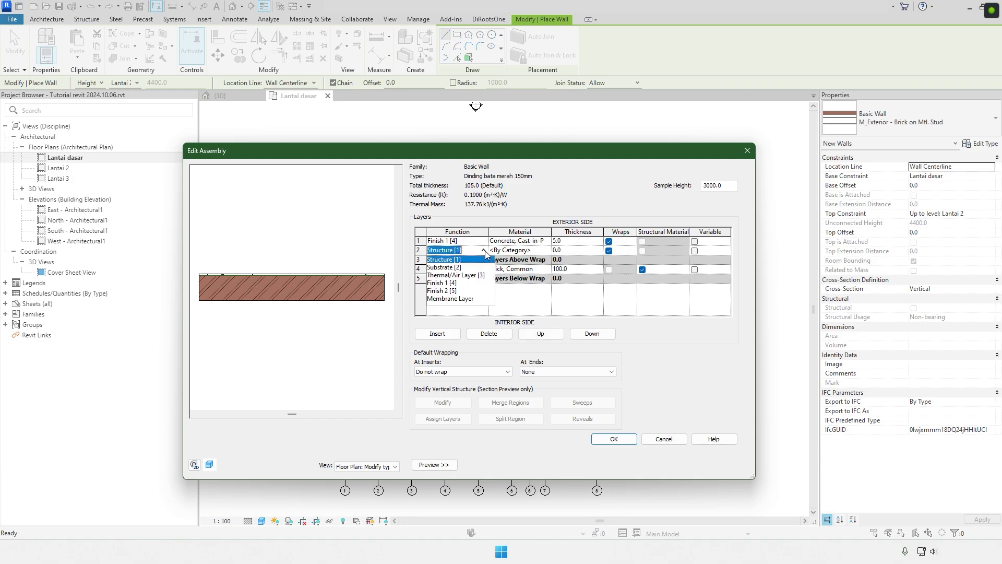
click(463, 267)
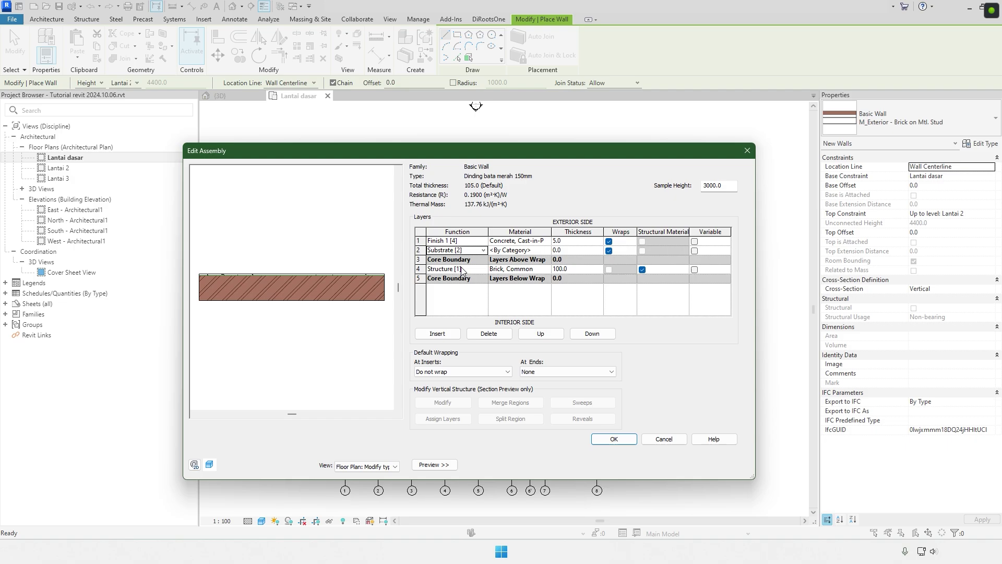
click(575, 249)
Assign the Plaster material to the exterior Substrate [2] layer.
click(548, 253)
click(548, 250)
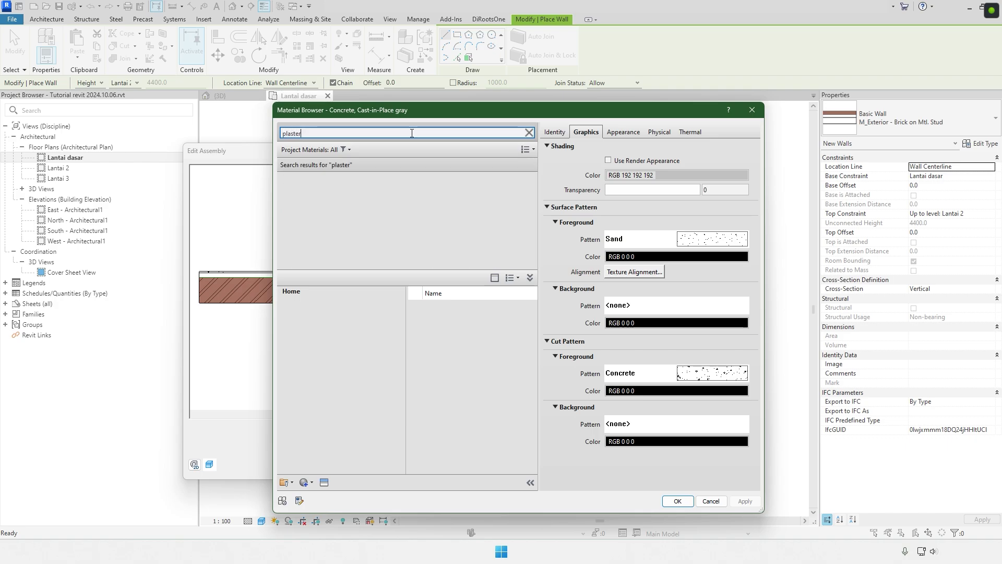
click(364, 201)
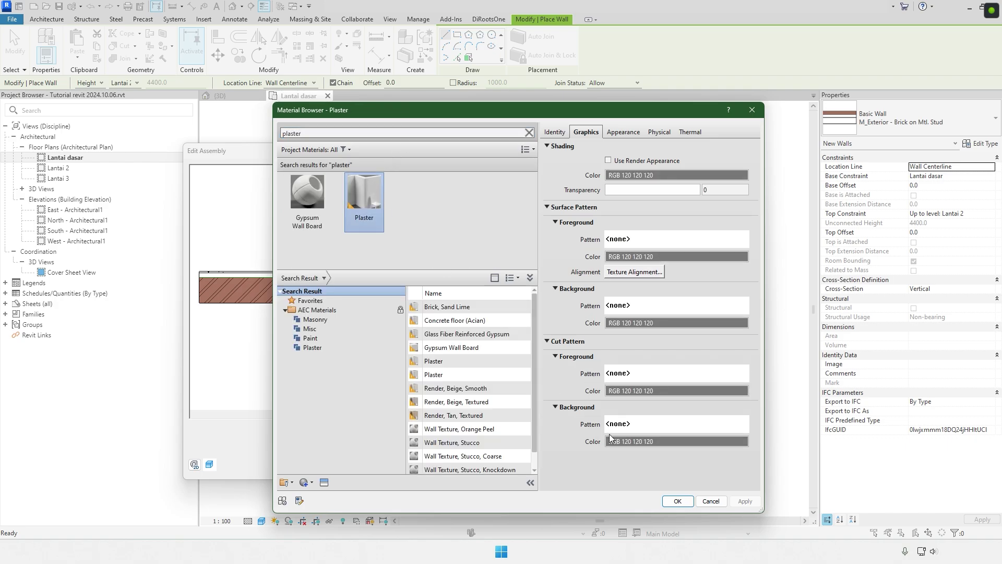
click(677, 501)
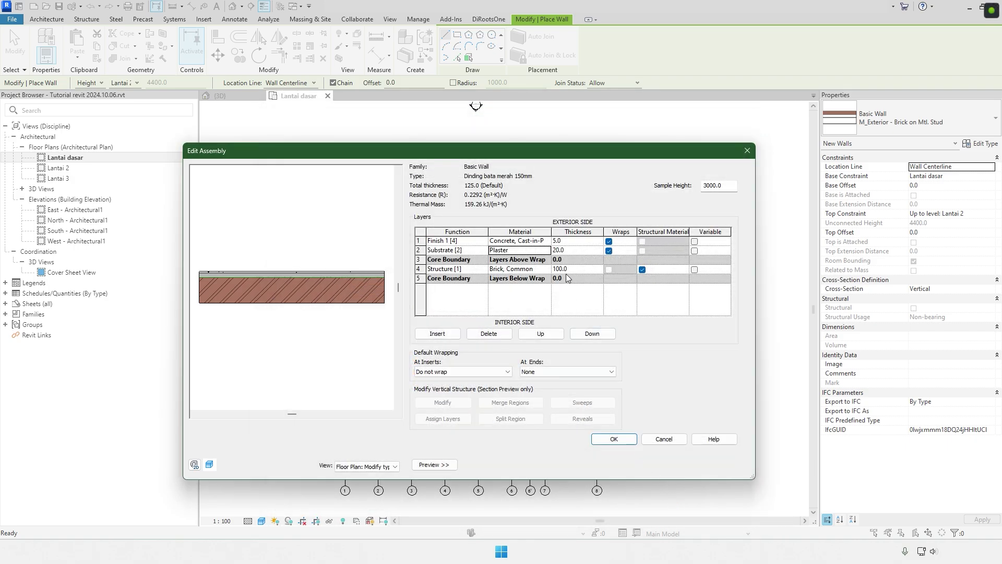
click(609, 242)
click(610, 251)
click(610, 241)
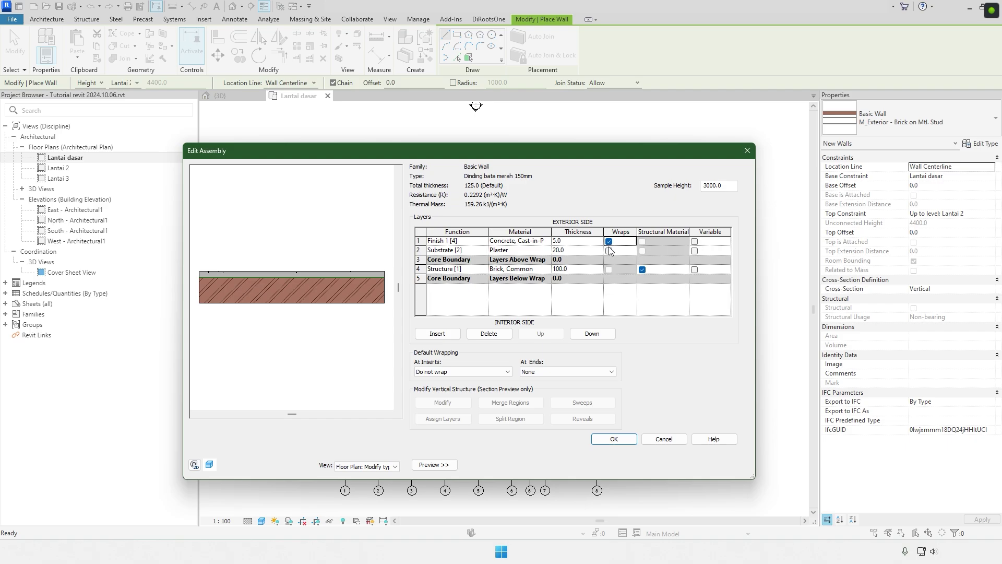
click(610, 251)
click(418, 241)
click(418, 251)
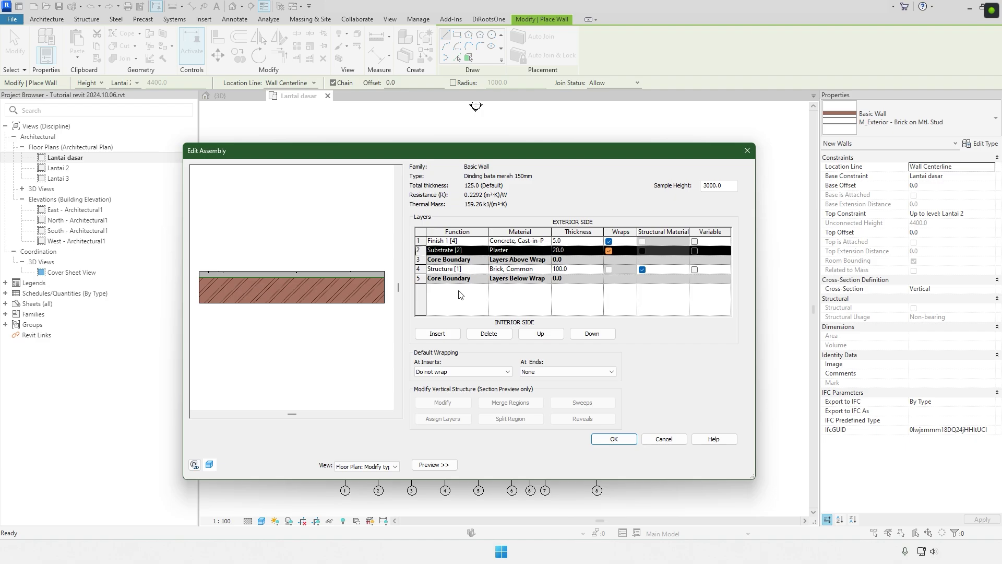
Insert two layers and move both below the interior core boundary, onto the interior side of the wall.
click(419, 279)
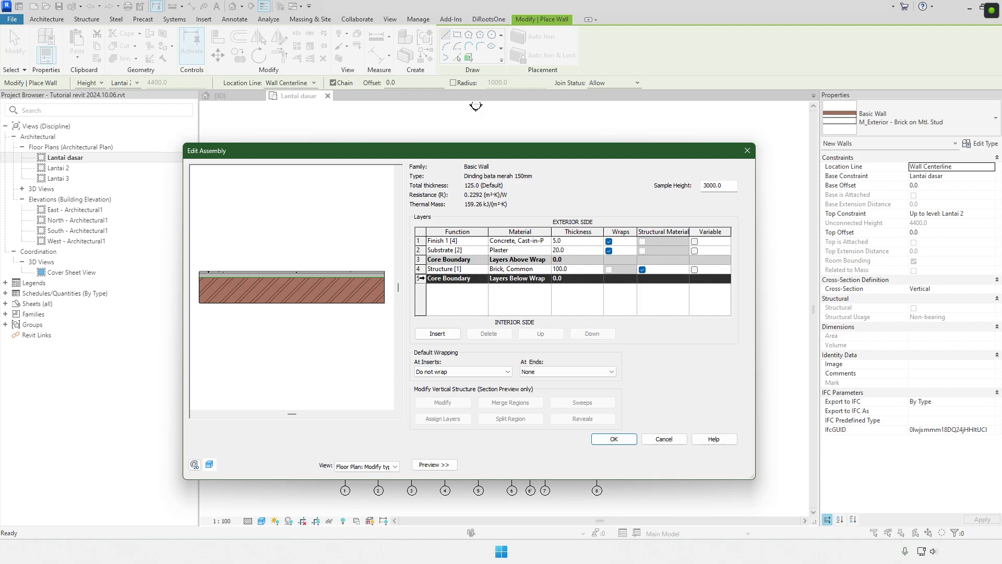
click(438, 333)
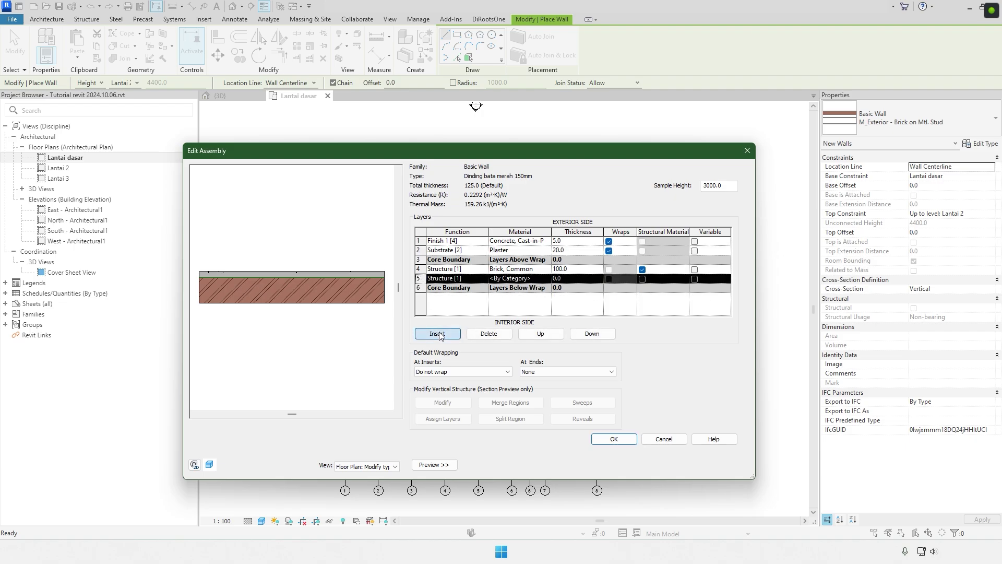
click(438, 334)
click(583, 334)
click(589, 333)
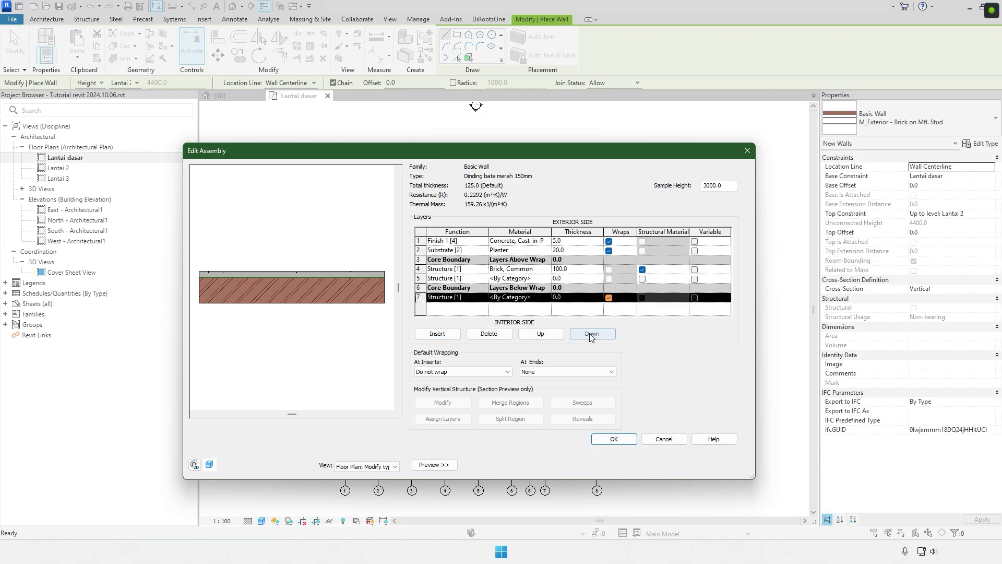
click(420, 278)
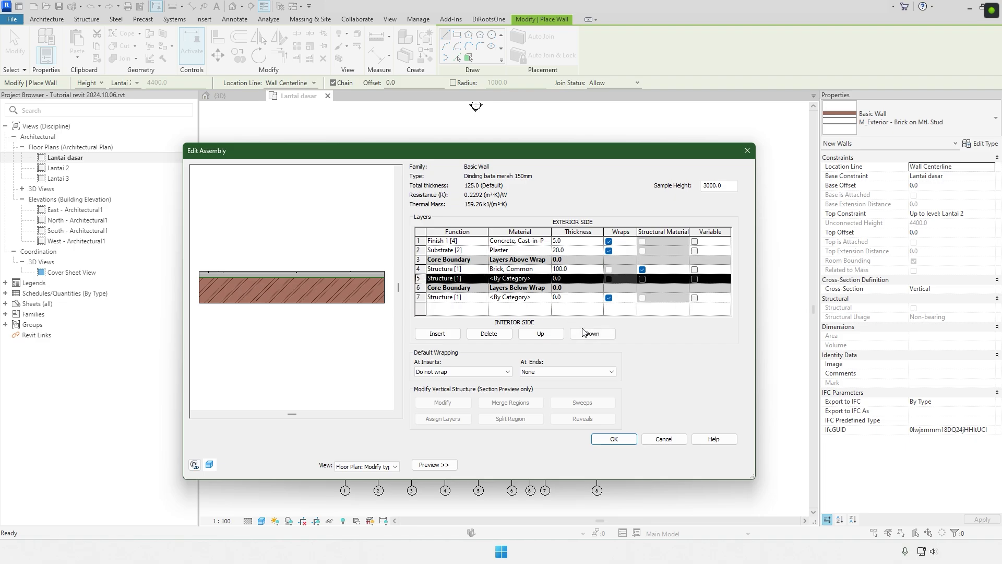
click(590, 334)
click(589, 335)
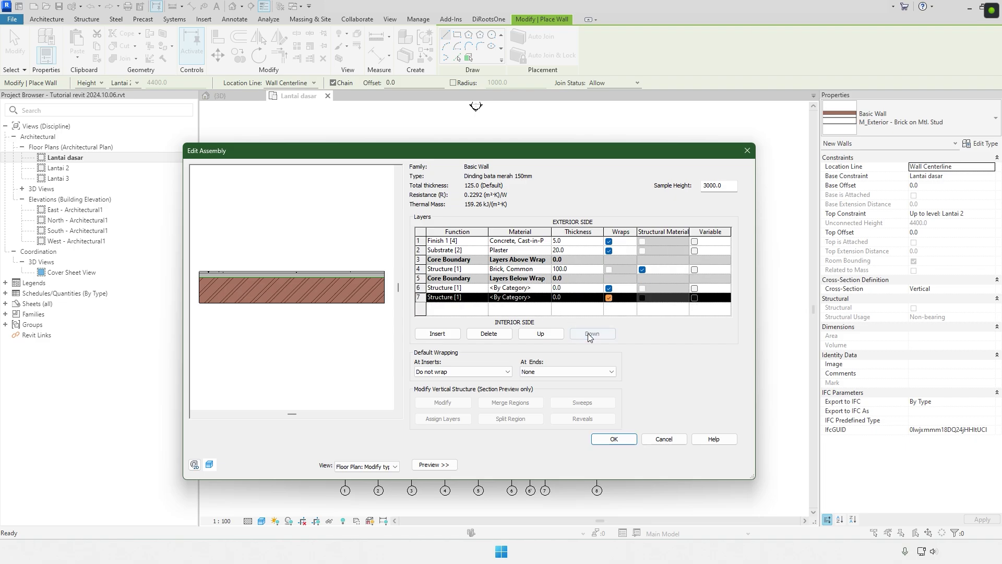
Set the two interior layers' functions to Substrate [2] next to the core and Finish 2 [5] on the innermost face.
click(485, 289)
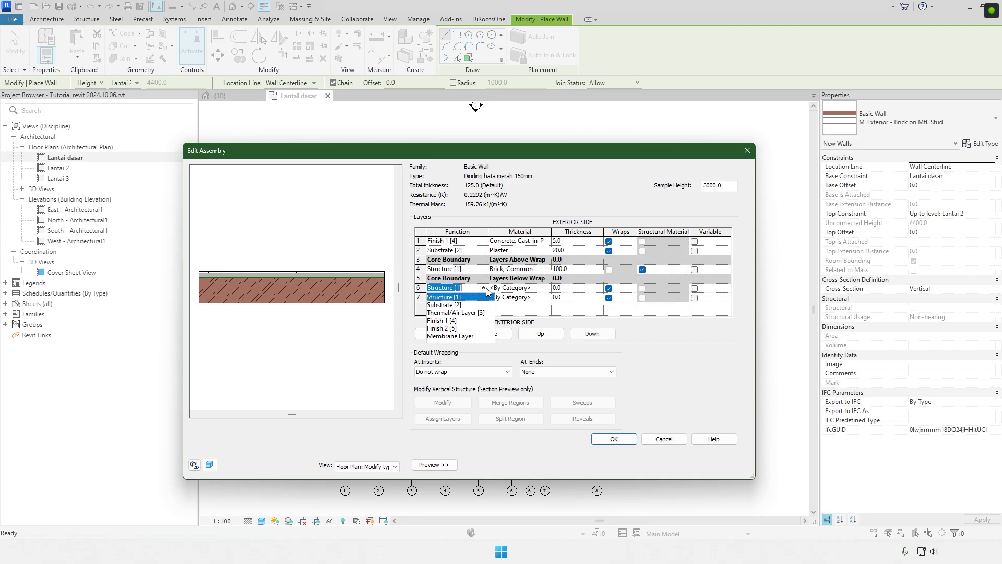
click(456, 308)
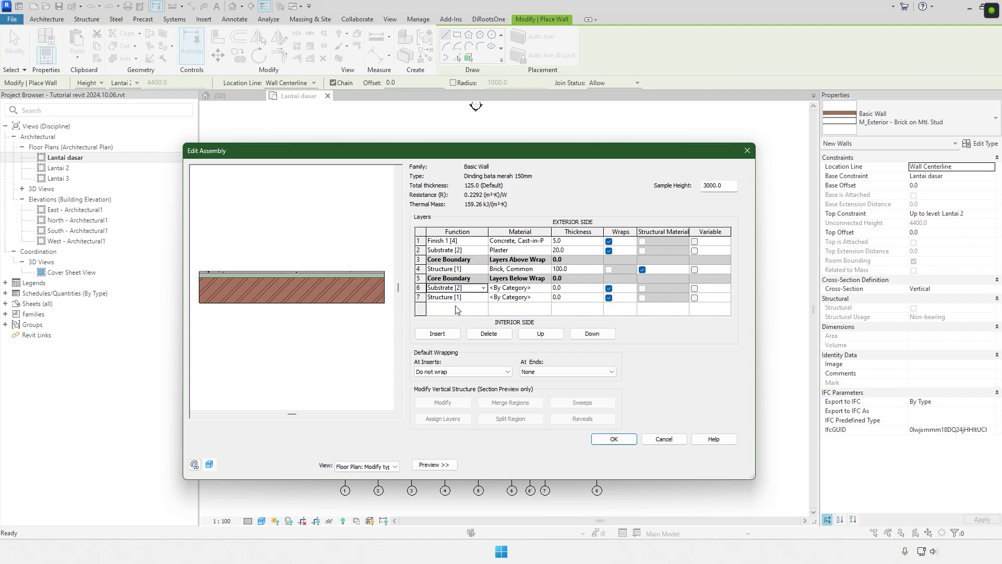
click(485, 298)
click(485, 297)
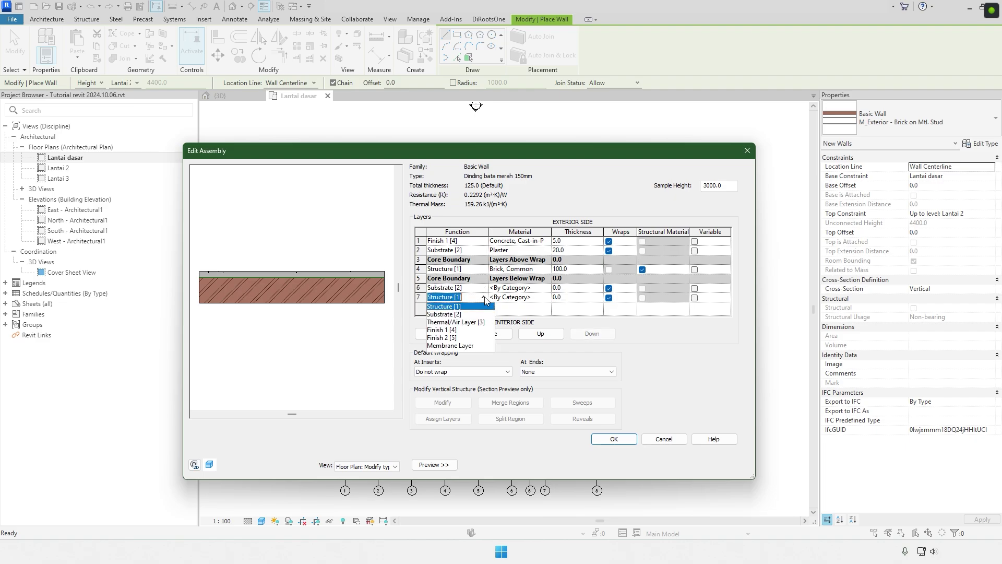
click(452, 339)
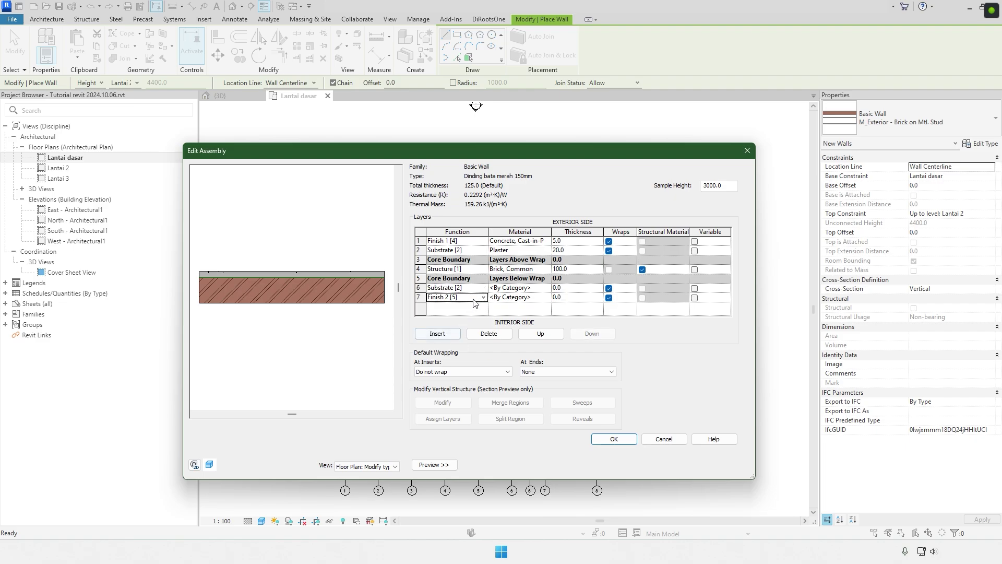
Assign the Plaster material to the interior Substrate [2] layer.
click(543, 291)
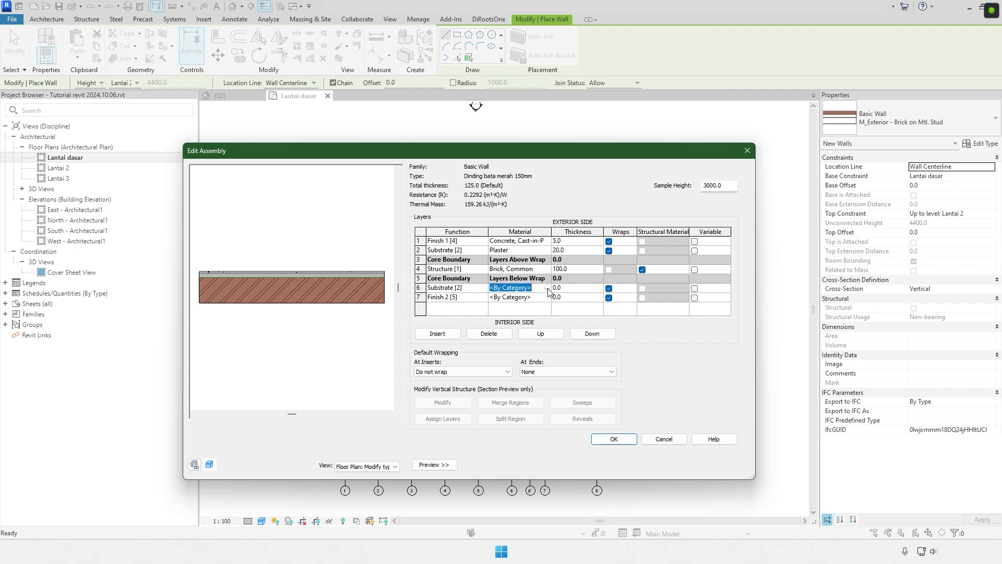
click(546, 289)
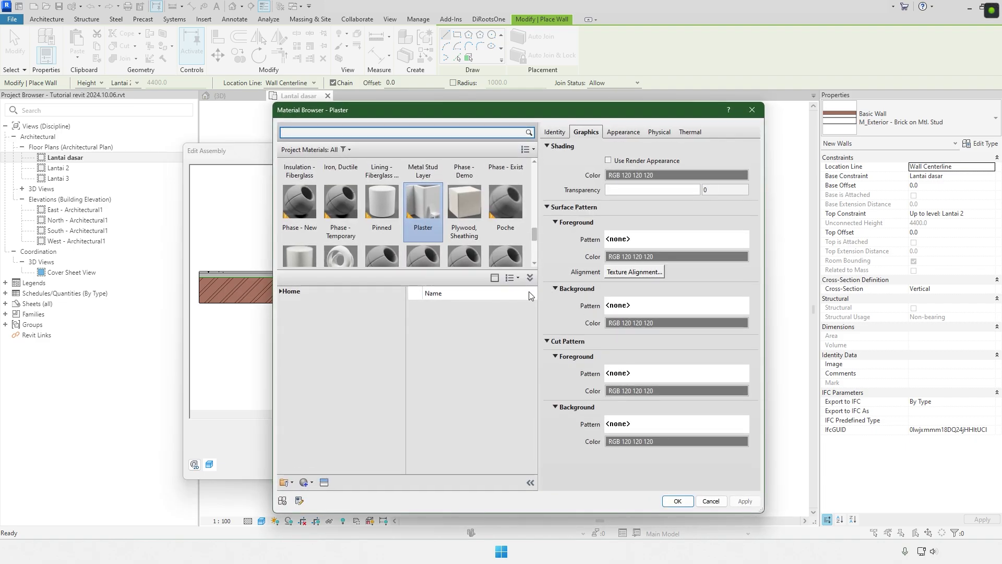
text(plaster)
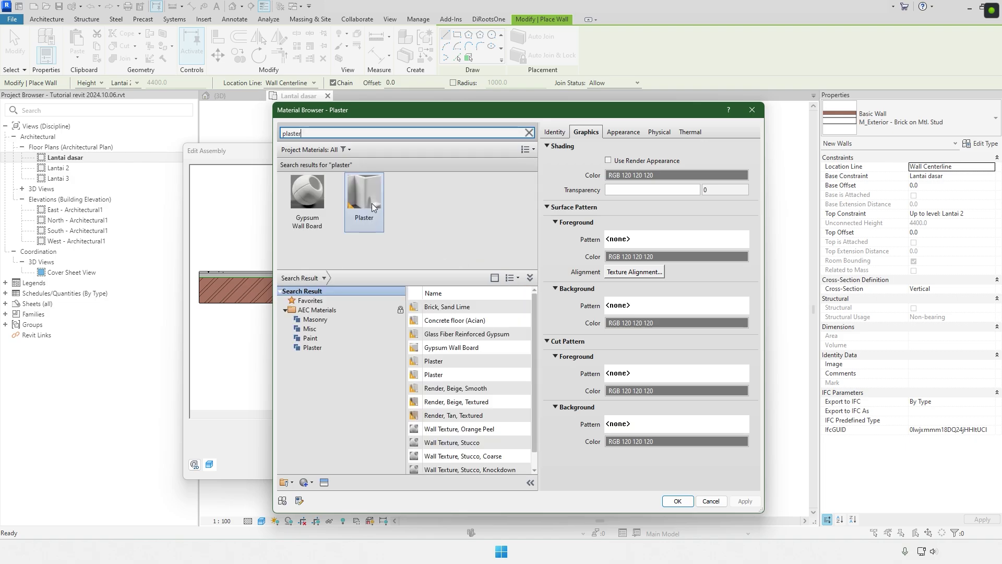
click(372, 203)
click(678, 501)
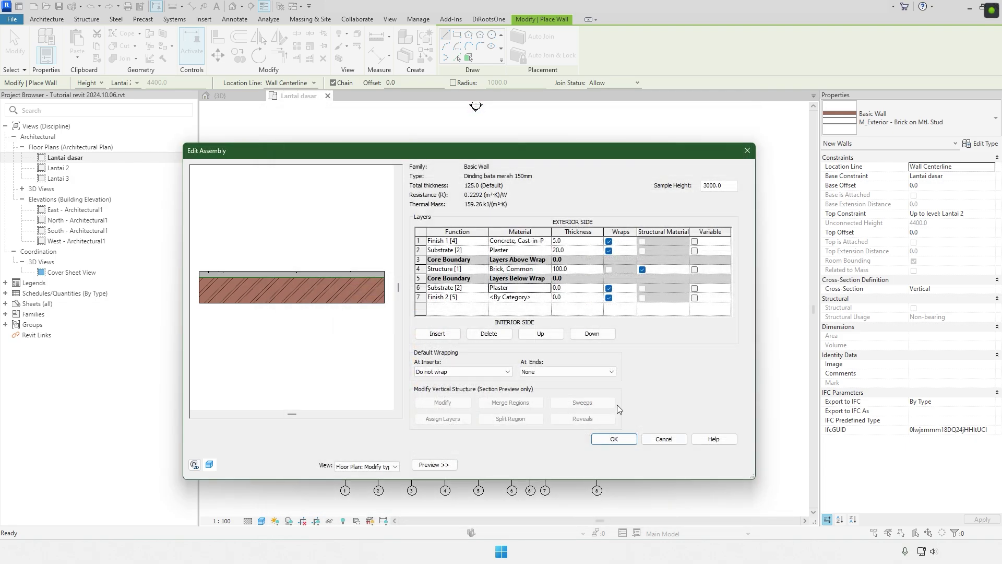
Assign the Concrete, Cast-in-Place gray material to the interior Finish 2 [5] layer.
click(549, 299)
click(550, 298)
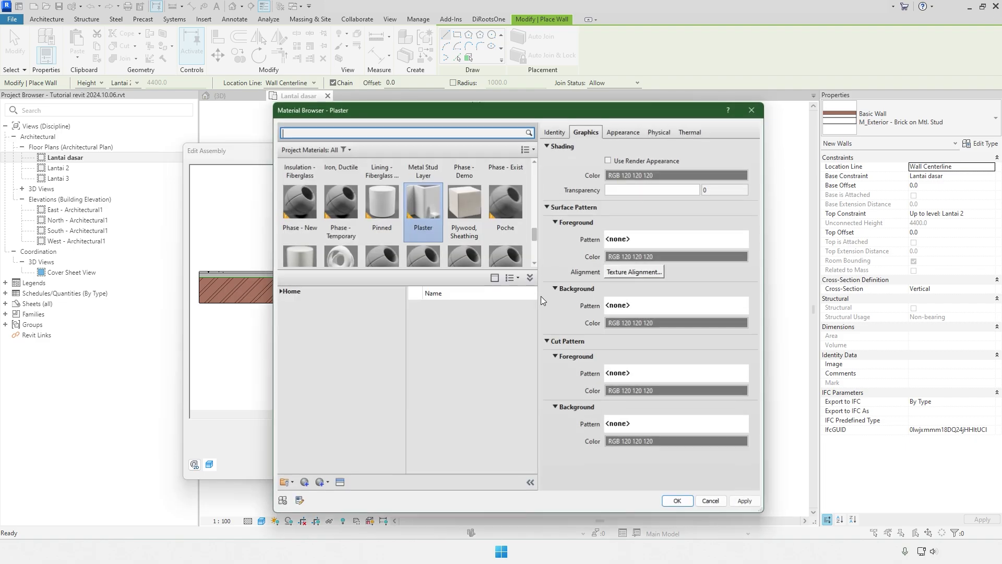
click(319, 133)
text(concrete)
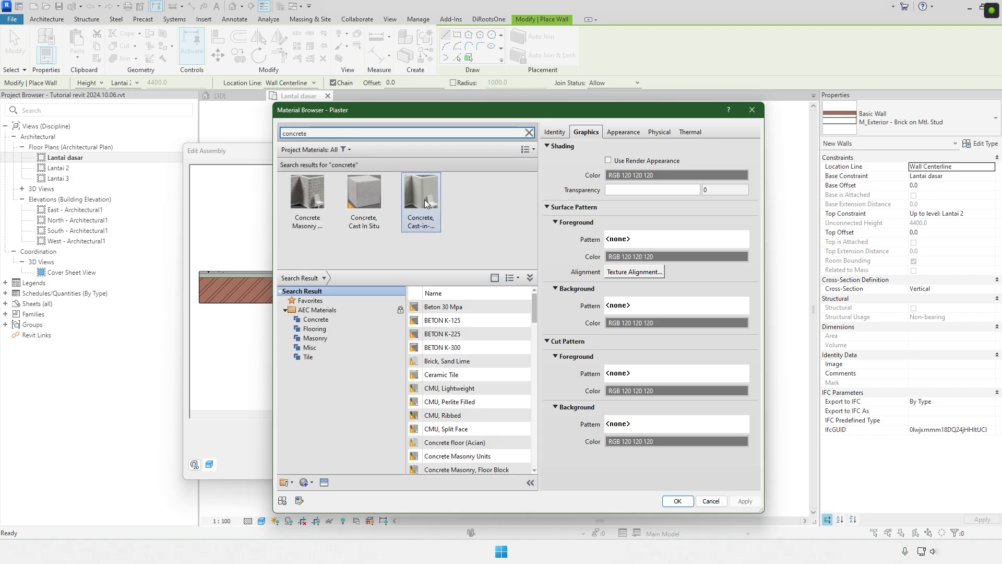
click(425, 202)
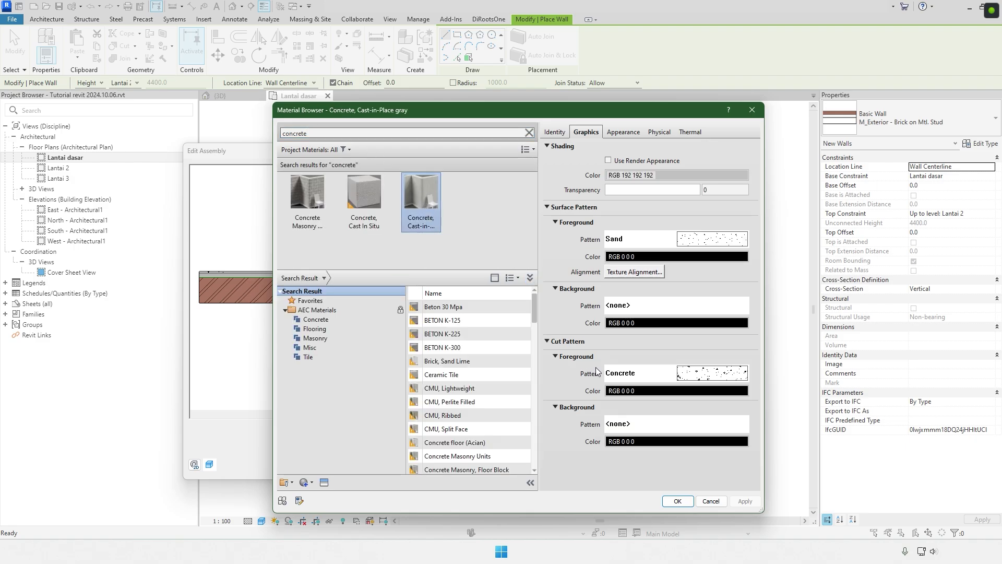
click(677, 501)
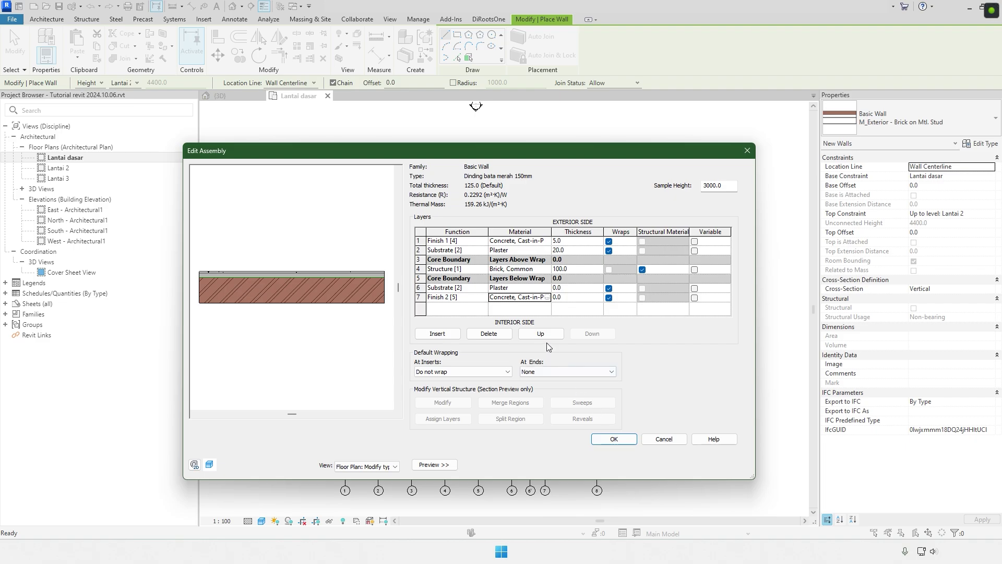
Set the interior Finish 2 [5] layer to 5 mm and the interior Substrate [2] layer to 20 mm thick, and accept the assembly.
click(572, 296)
text(5)
click(571, 288)
text(2)
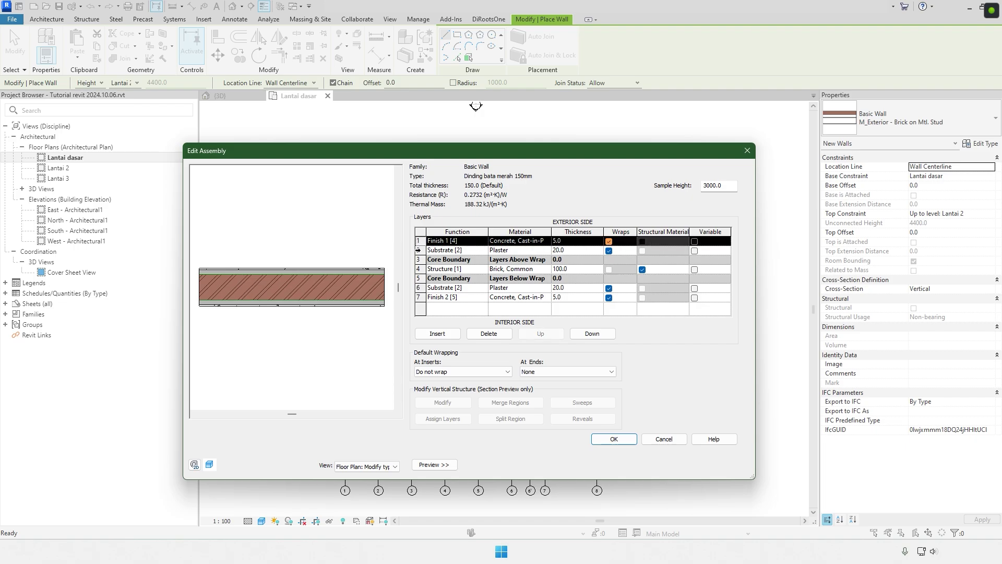
click(418, 270)
click(419, 288)
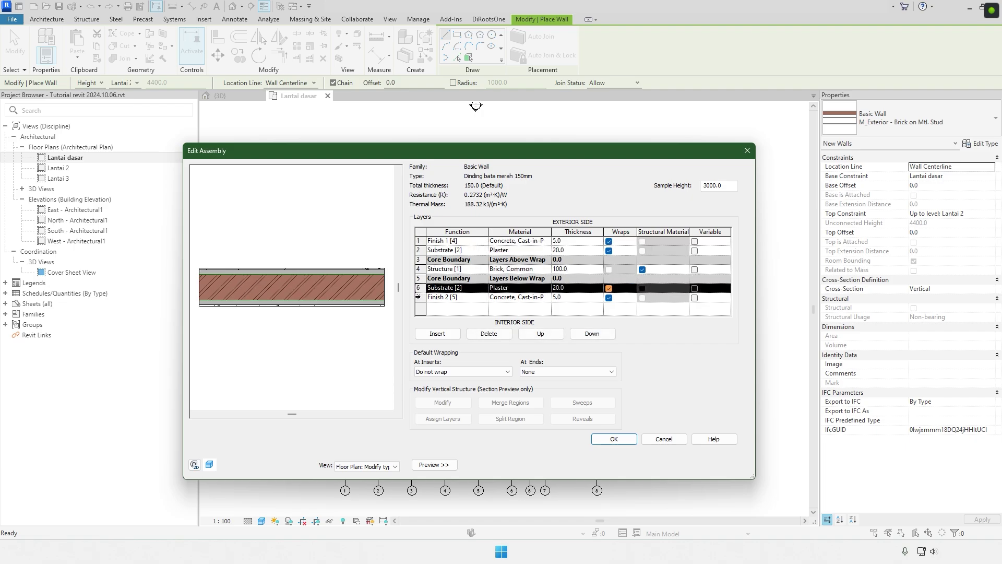
click(418, 297)
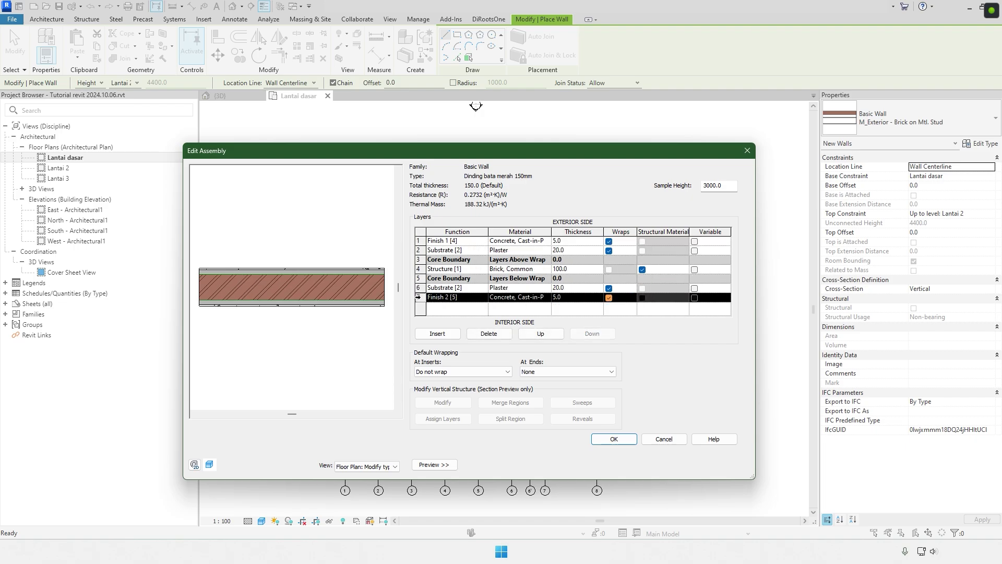
click(609, 439)
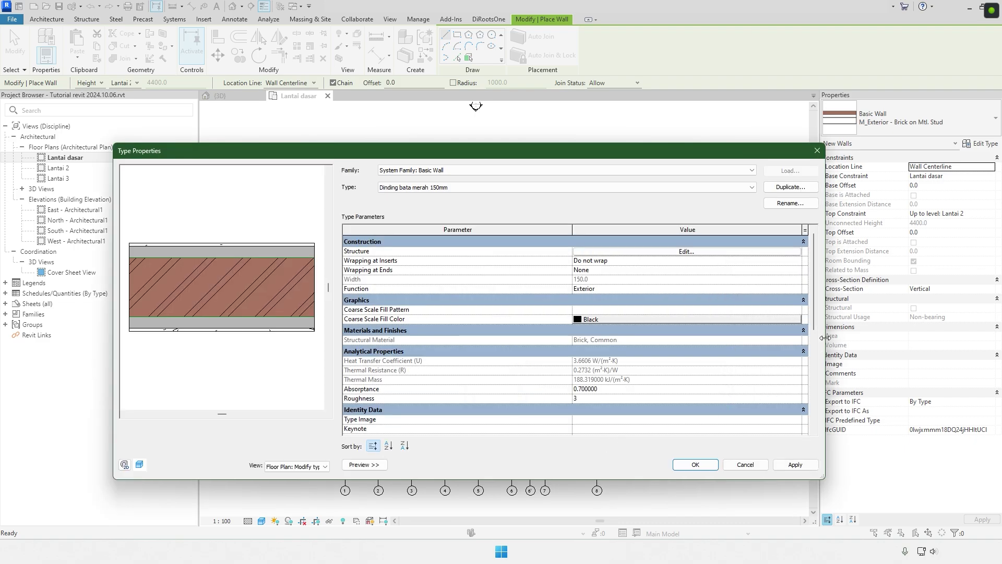
Set the wall type's Function parameter to Exterior and accept the type properties.
drag(825, 341, 565, 346)
drag(381, 157, 543, 156)
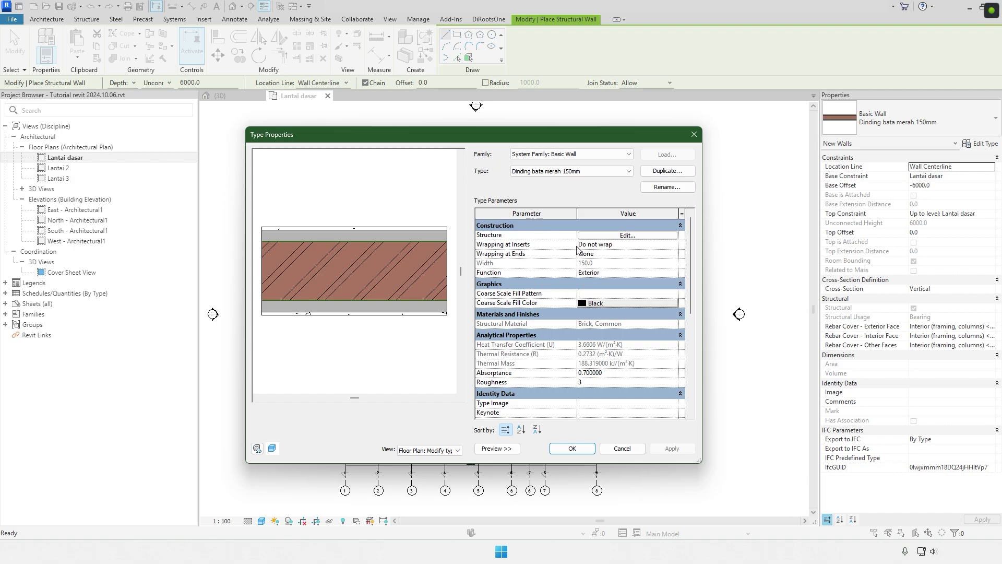
click(625, 246)
click(611, 255)
click(608, 273)
click(674, 275)
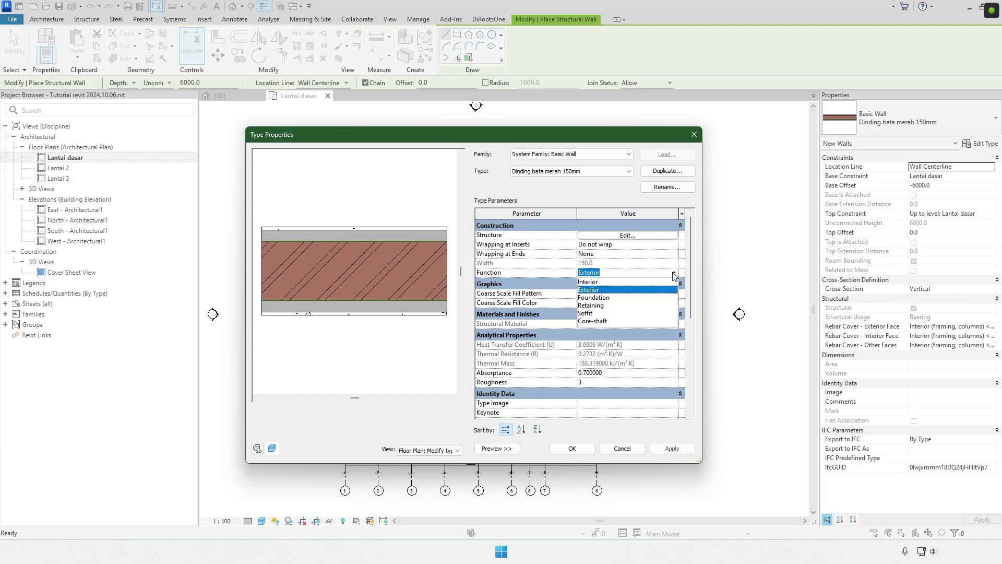
click(590, 290)
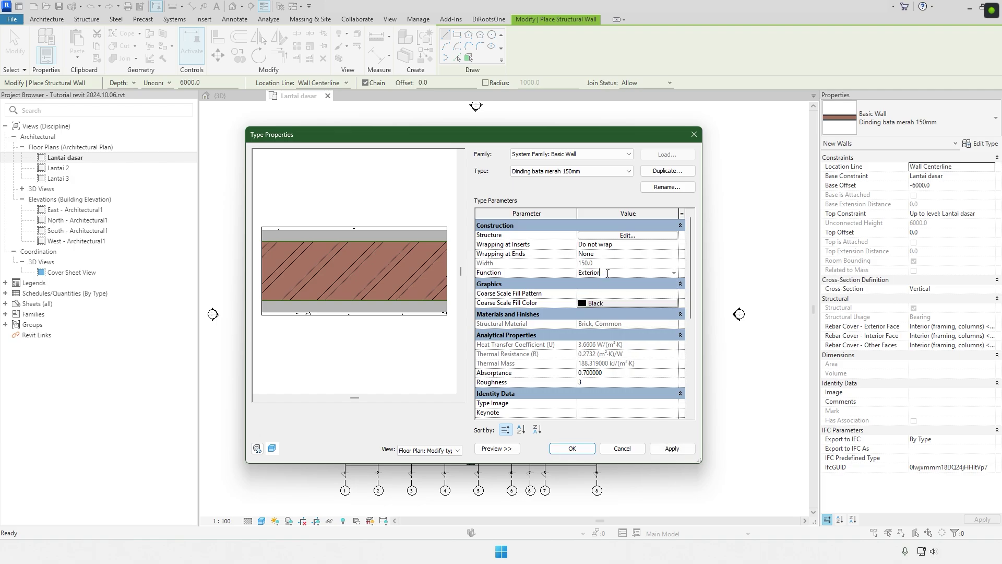
click(675, 275)
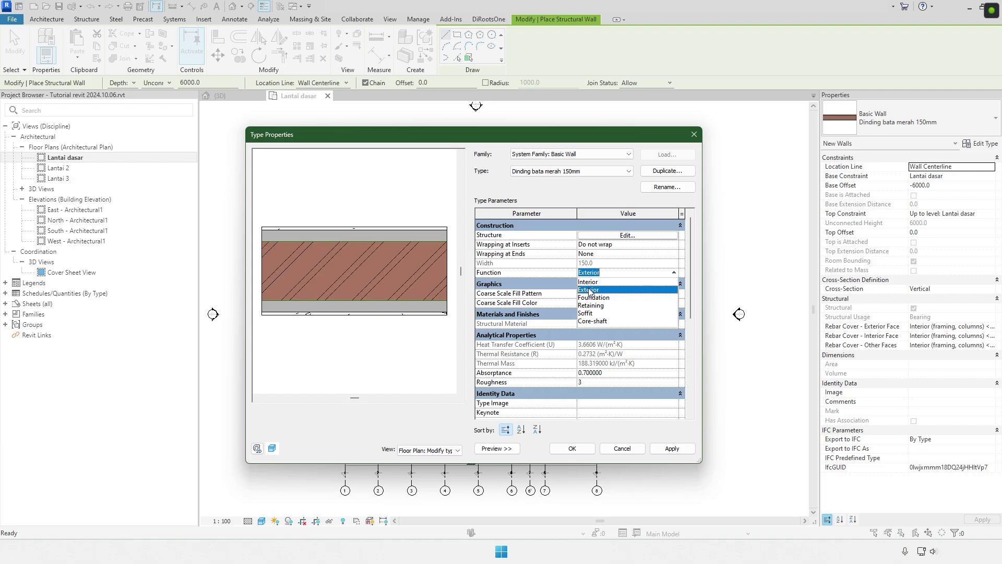
click(595, 290)
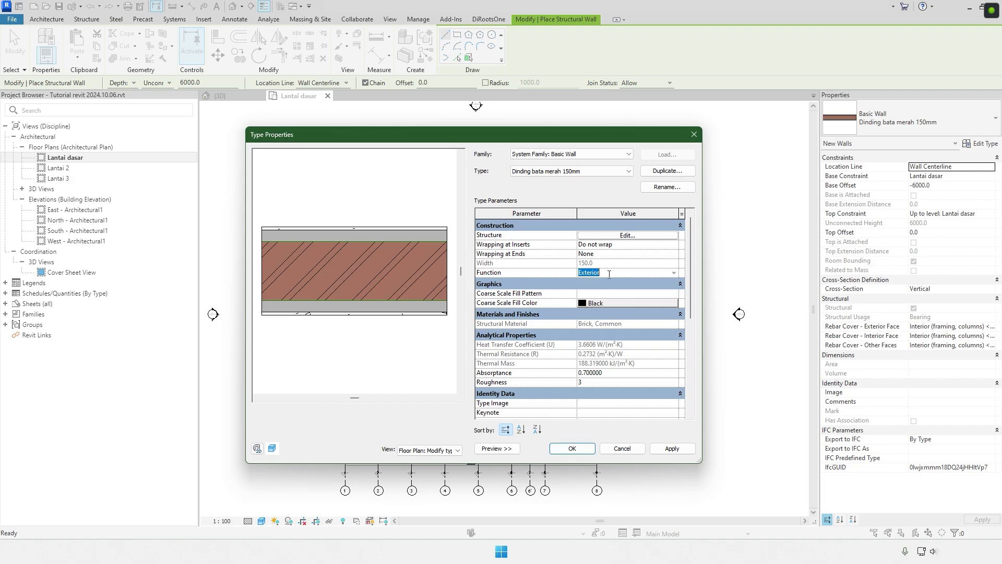
click(573, 450)
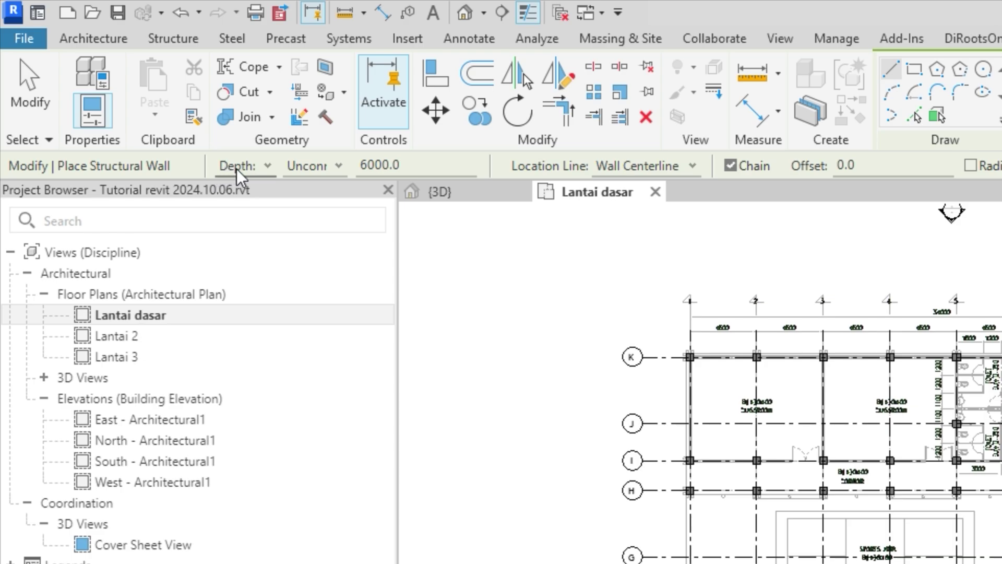
Set new walls to be placed by Height, reaching up to level Lantai 2.
click(264, 168)
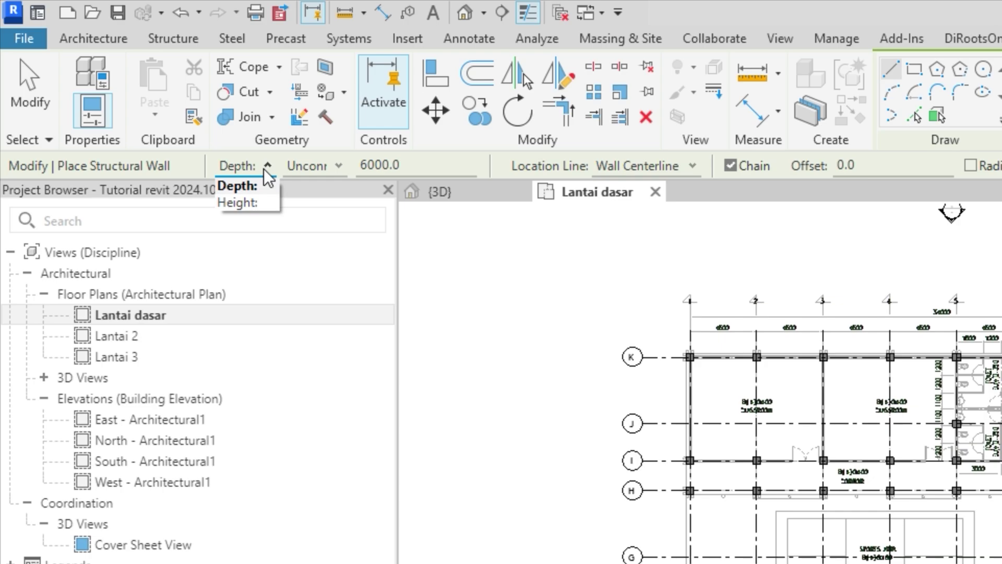
click(240, 204)
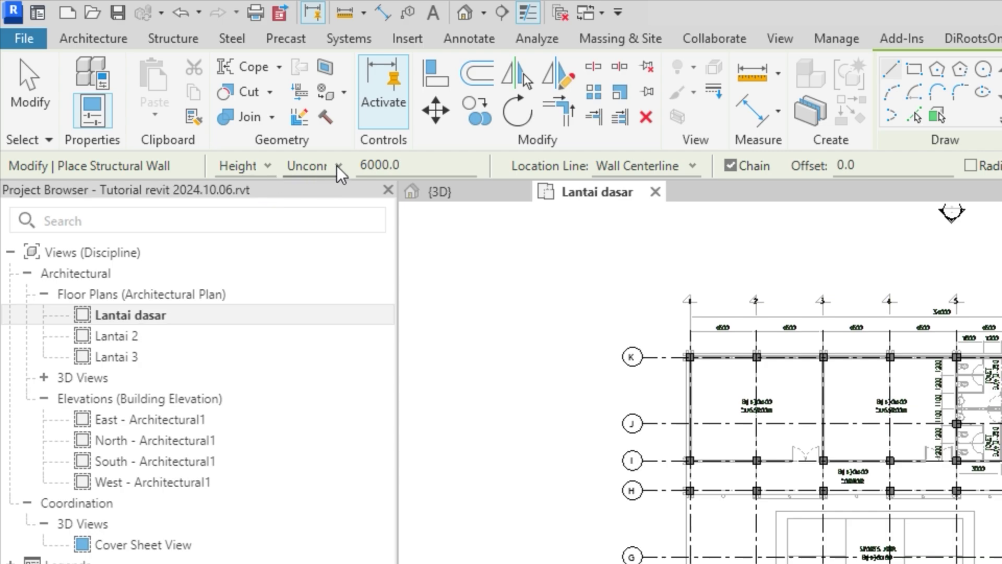
click(336, 166)
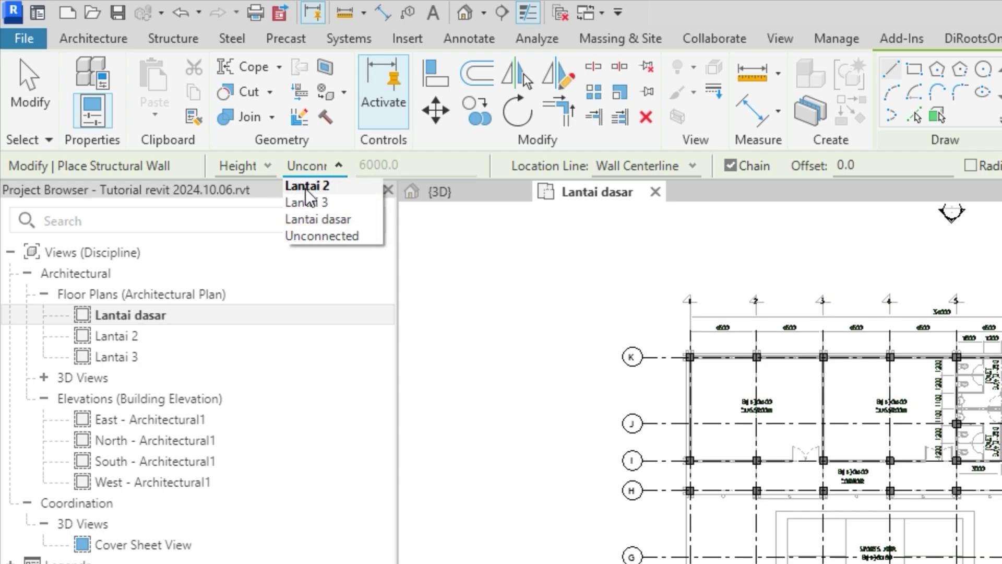
click(319, 187)
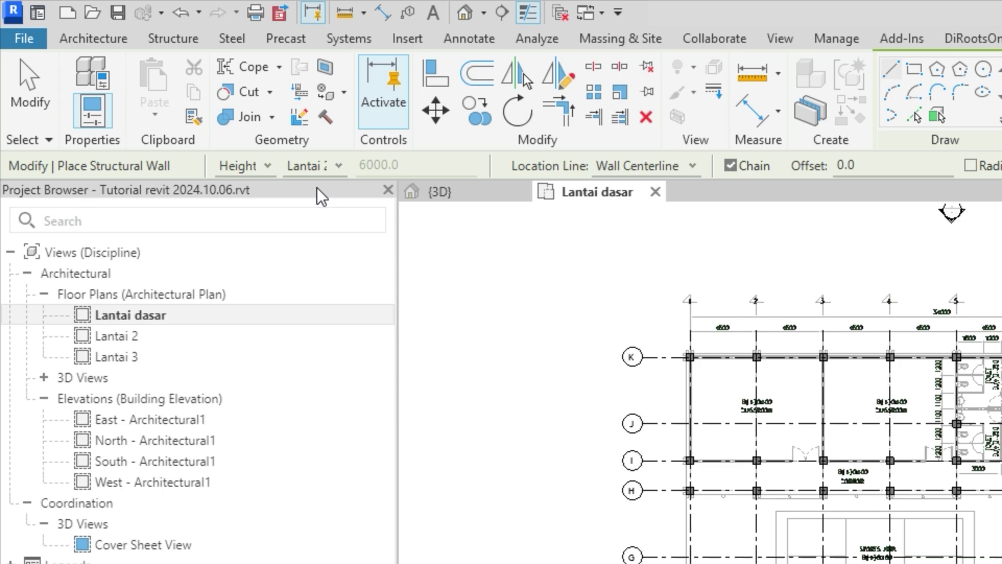
Set the location line of the new walls to Wall Centerline.
click(694, 166)
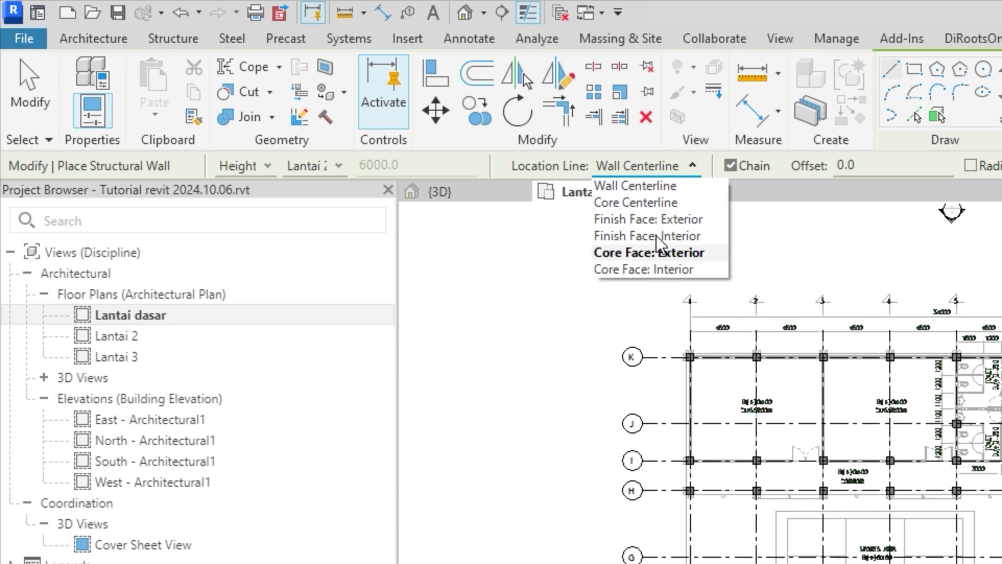
click(665, 192)
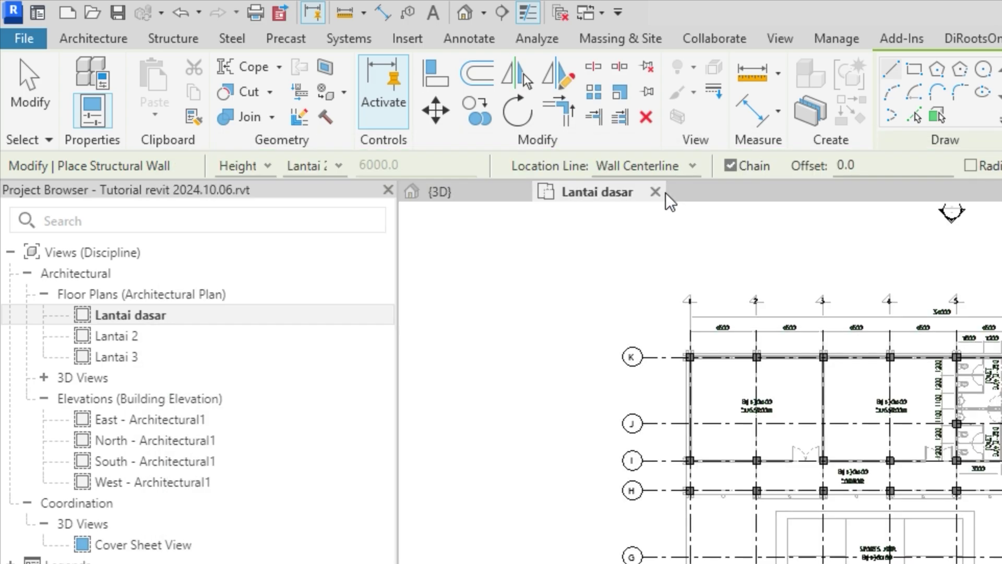
click(665, 171)
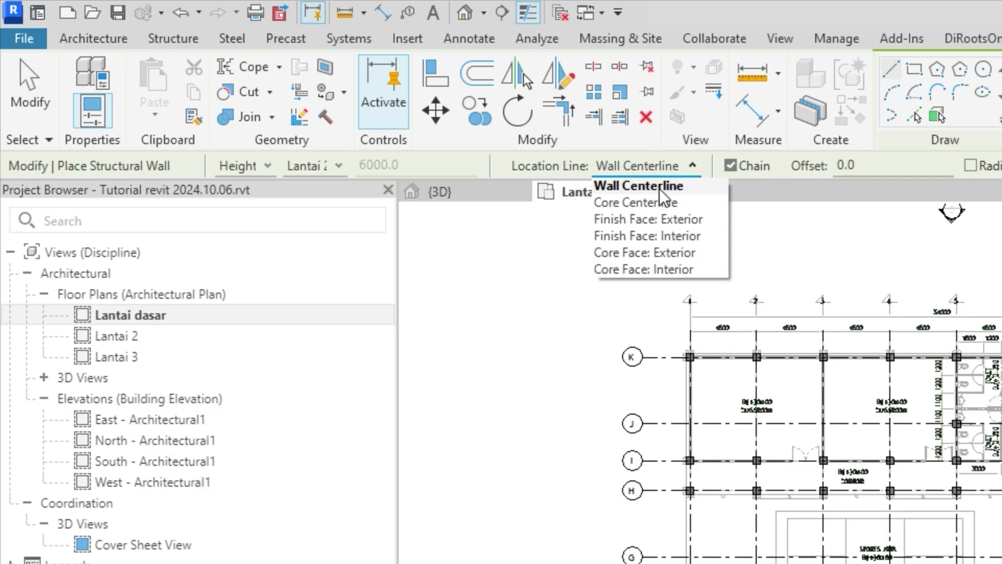
click(660, 189)
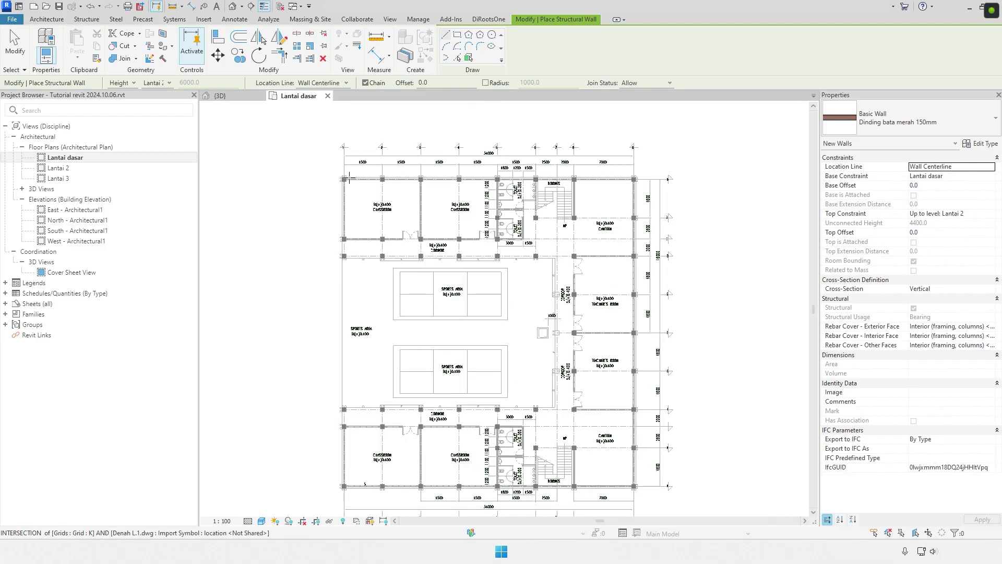
Draw the outer brick wall along grid K from the column at grid 1 to the column at grid 5.
scroll(684, 361, up, 4)
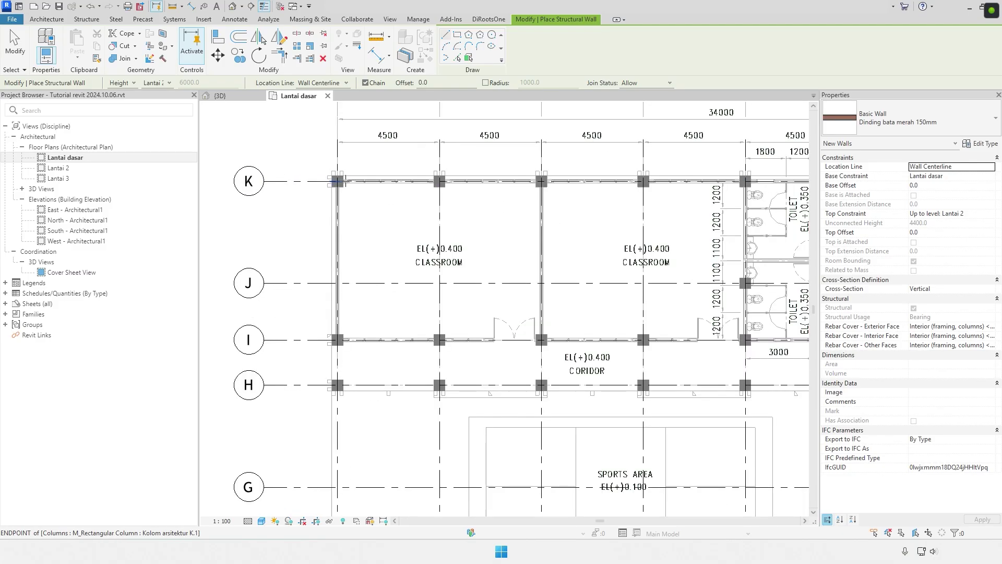
scroll(344, 181, up, 3)
middle_drag(456, 201, 459, 284)
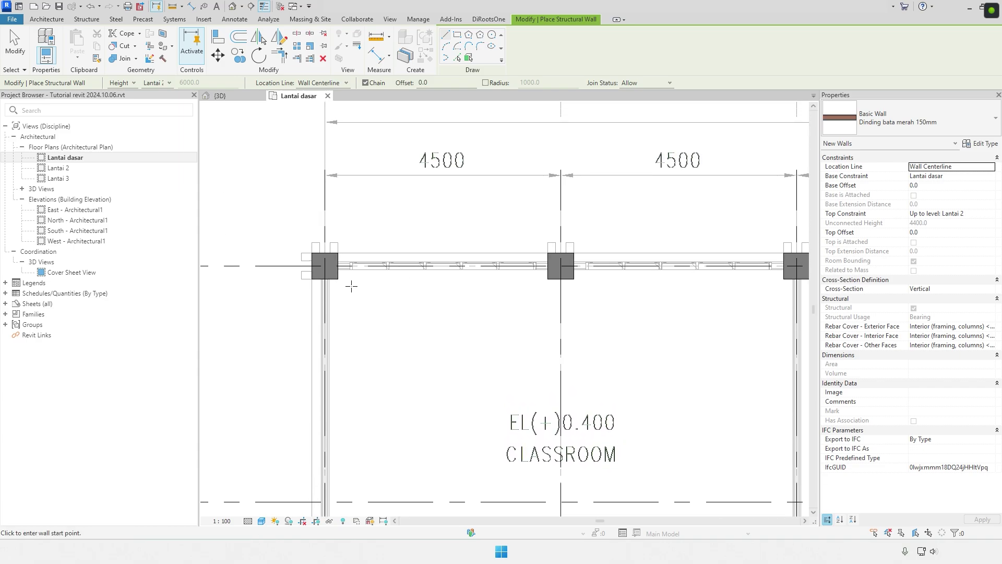
scroll(352, 286, up, 1)
click(317, 260)
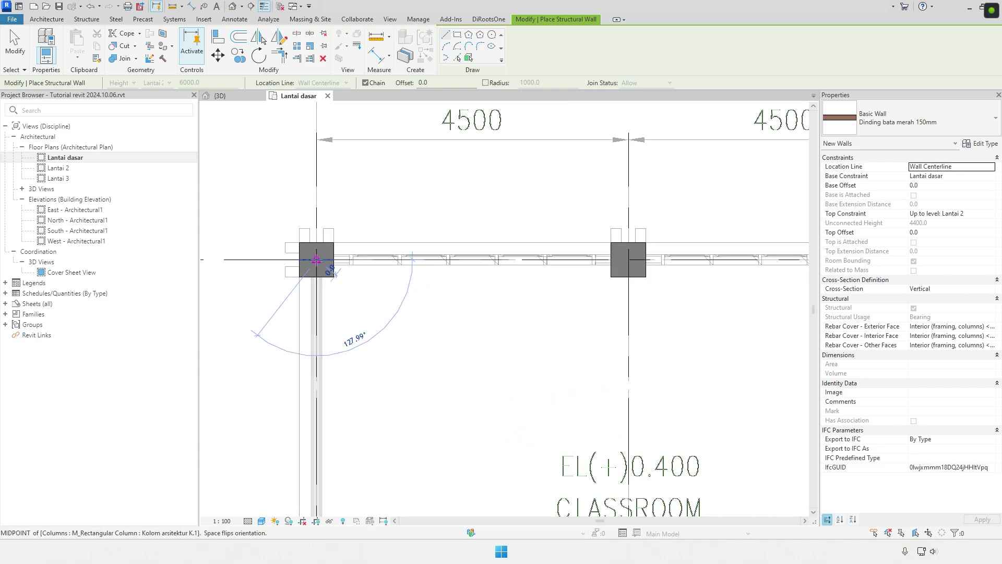
click(628, 259)
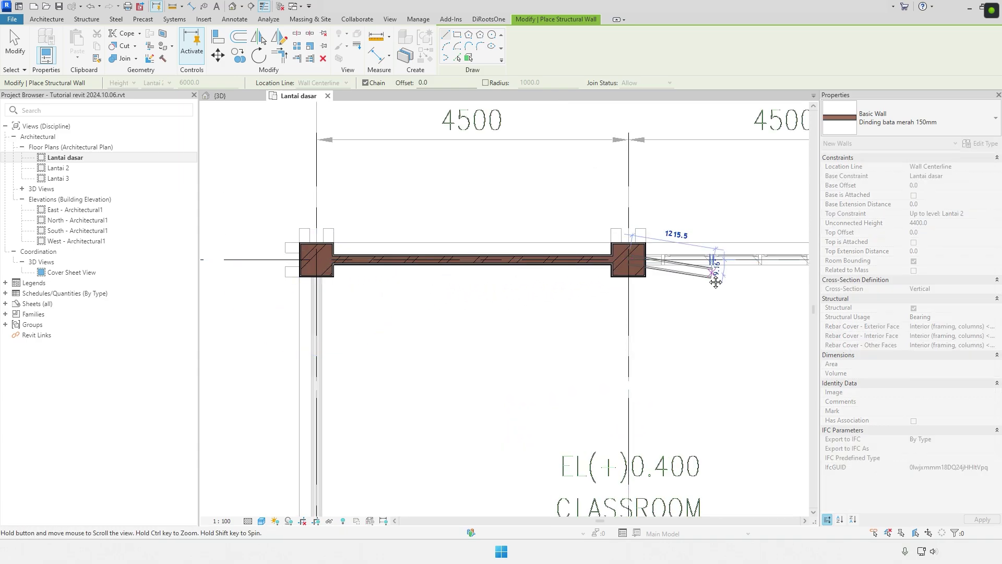
middle_drag(716, 282, 384, 290)
scroll(610, 299, down, 2)
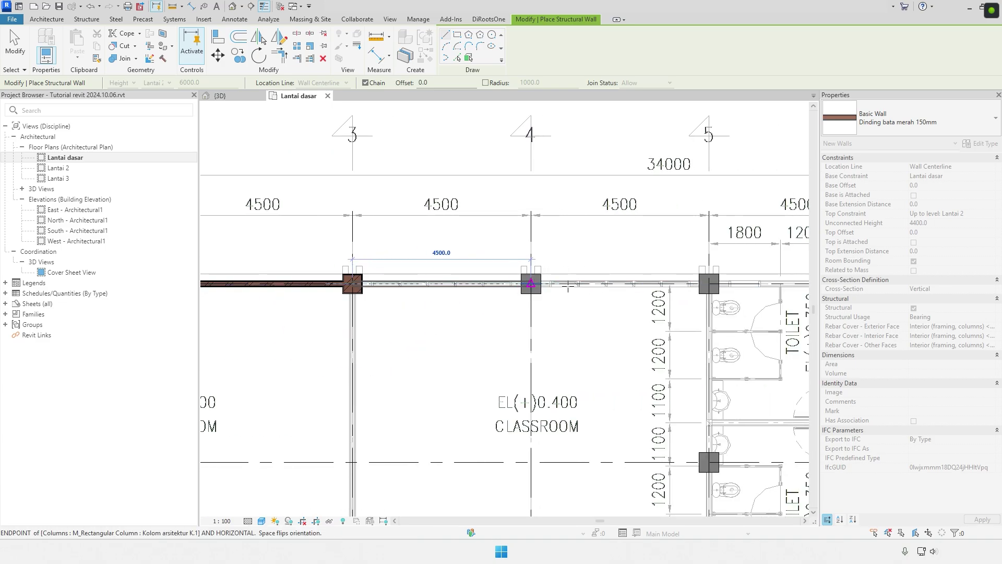
click(532, 284)
middle_drag(607, 288, 358, 295)
click(463, 294)
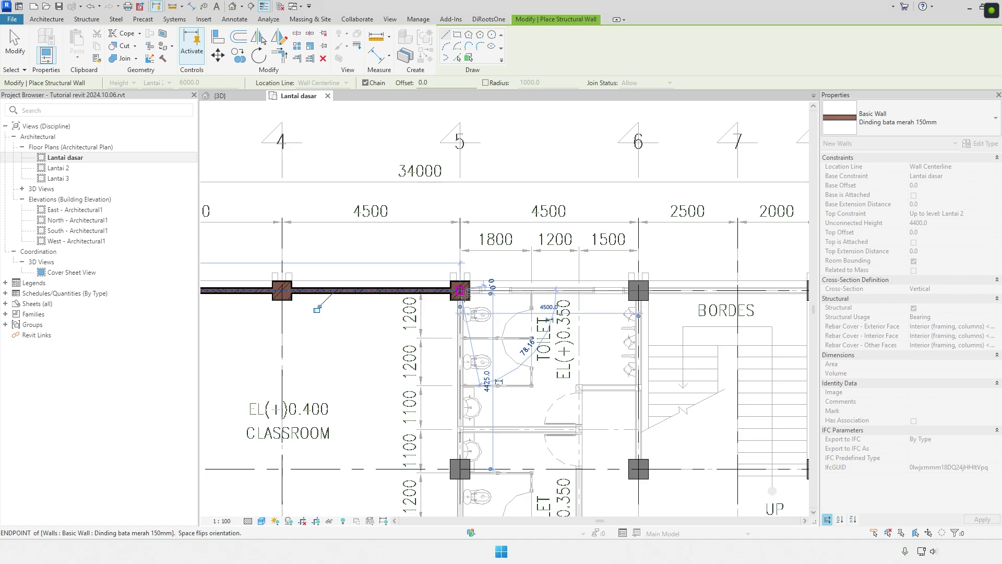
Continue the outer wall along grid K from grid 5 to the corner column at grid 8.
middle_drag(611, 307, 287, 325)
click(314, 308)
click(489, 310)
middle_drag(679, 309, 489, 309)
click(579, 309)
scroll(577, 375, down, 1)
Continue the outer wall along grid 8 from grid K down to the corner column at grid A.
middle_drag(577, 418, 526, 213)
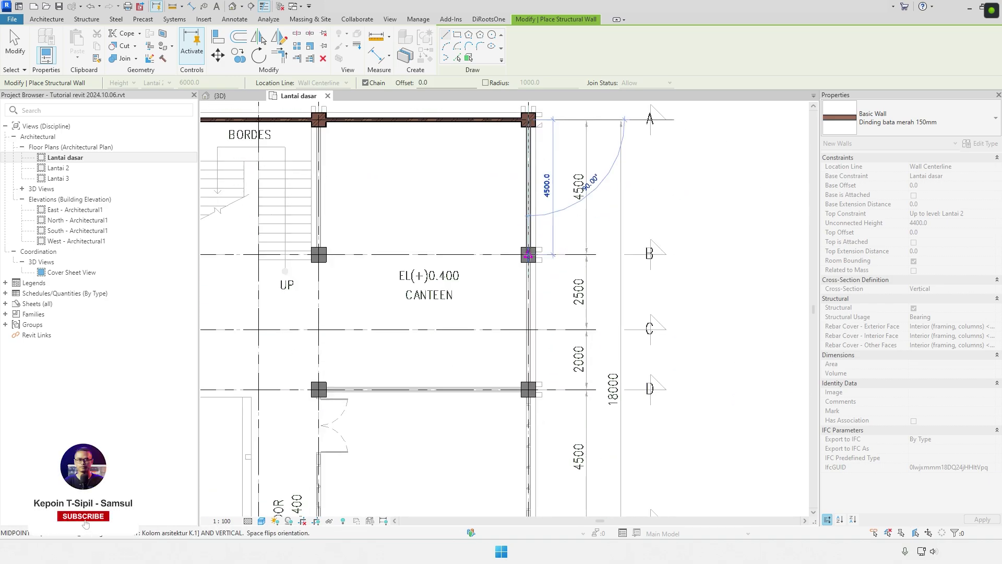
click(528, 255)
click(529, 389)
middle_drag(530, 405, 531, 174)
click(528, 292)
middle_drag(529, 427, 533, 266)
click(533, 267)
middle_drag(532, 401, 567, 157)
click(526, 267)
click(566, 179)
click(566, 358)
Continue the outer wall along grid A from grid 8 back to the corner column at grid 1.
middle_drag(444, 359, 634, 363)
click(477, 362)
middle_drag(412, 364, 595, 365)
click(472, 363)
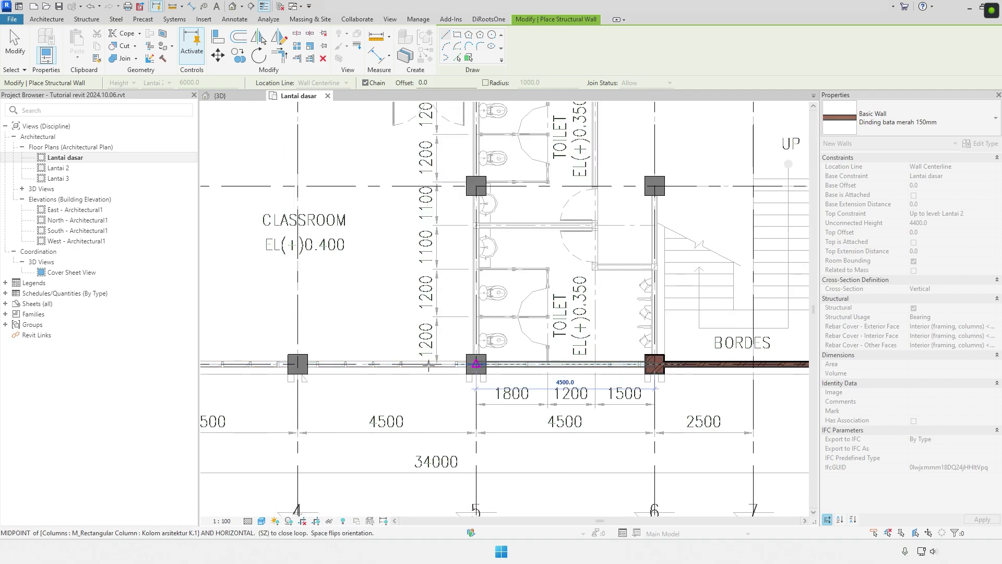
click(476, 364)
click(297, 364)
middle_drag(271, 364, 658, 367)
click(505, 367)
middle_drag(460, 367, 664, 372)
click(530, 371)
click(352, 372)
Enclose the lower classrooms with walls up grid 1 to grid C, along grid C to grid 5 and down grid 5 to grid A.
middle_drag(355, 251, 370, 397)
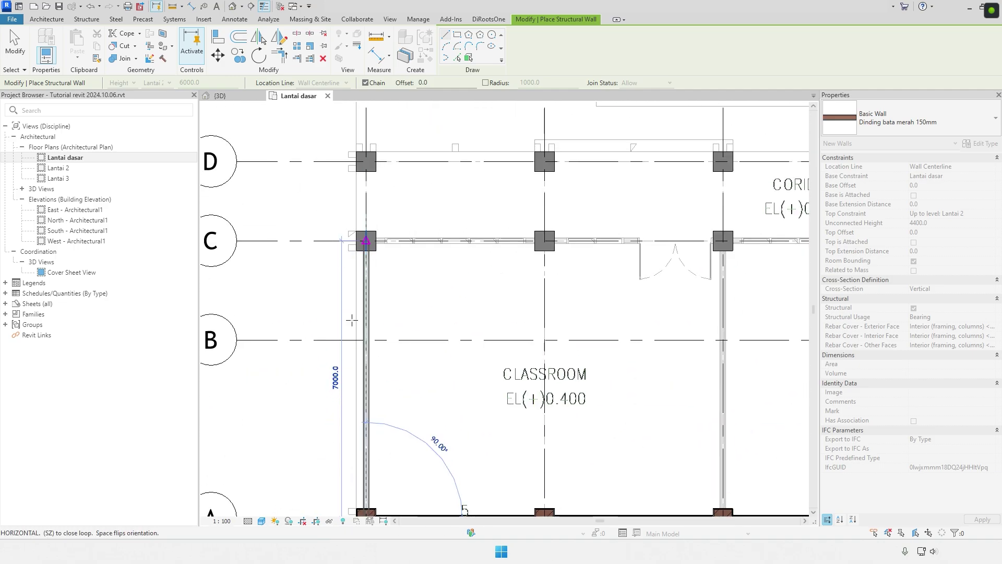
click(366, 240)
middle_drag(491, 244, 364, 348)
click(418, 345)
click(597, 344)
middle_drag(647, 354, 316, 359)
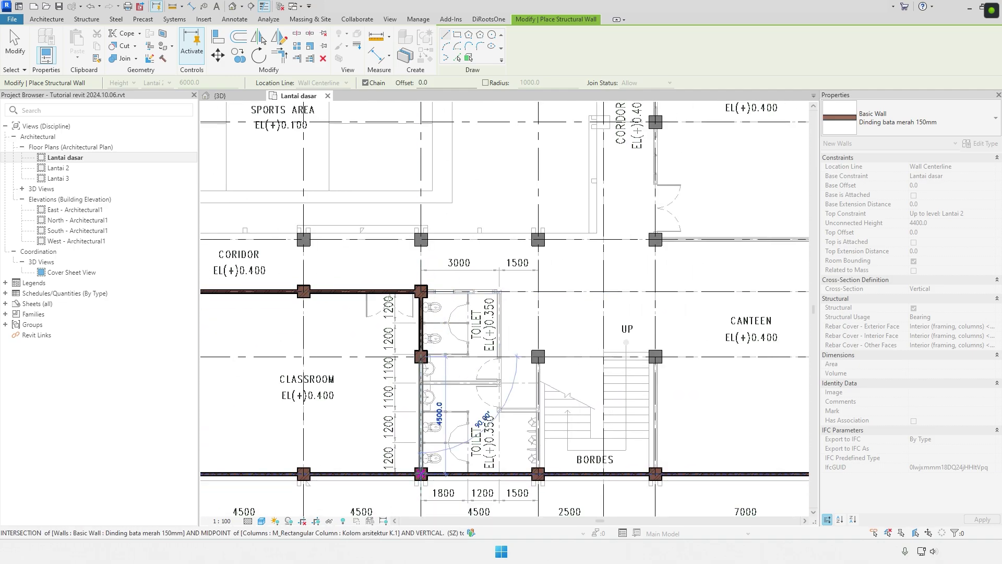
click(422, 474)
Draw the walls on both sides of the lower stairs along grids 6 and 7, from grid B down to grid A.
middle_drag(337, 385, 283, 371)
click(484, 343)
click(484, 460)
middle_drag(601, 360, 501, 361)
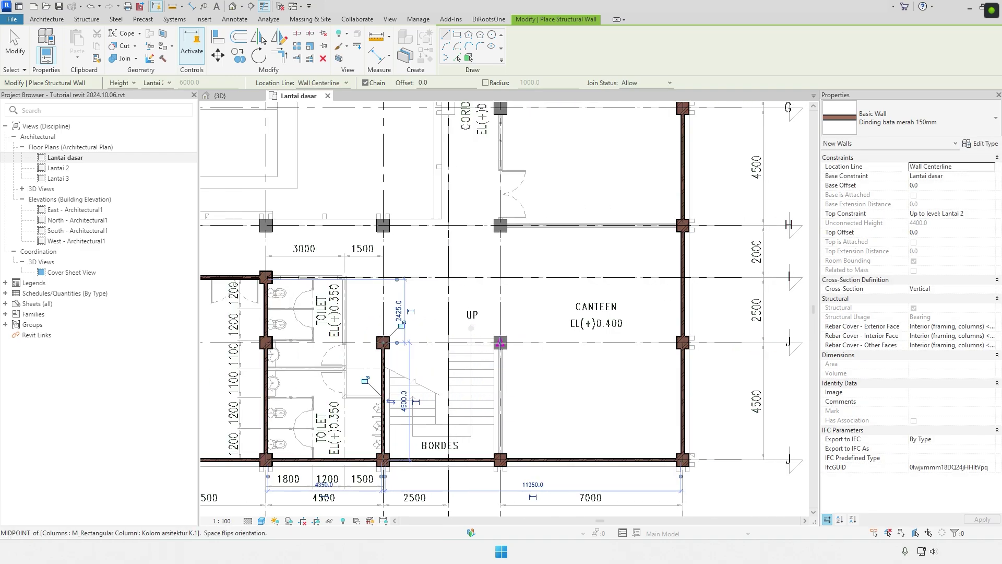
Enclose the teacher's rooms with walls along grid D from grid 8 to grid 7, up grid 7 to grid H and back to grid 8.
click(683, 225)
middle_drag(683, 225, 683, 303)
click(500, 225)
middle_drag(501, 200, 509, 318)
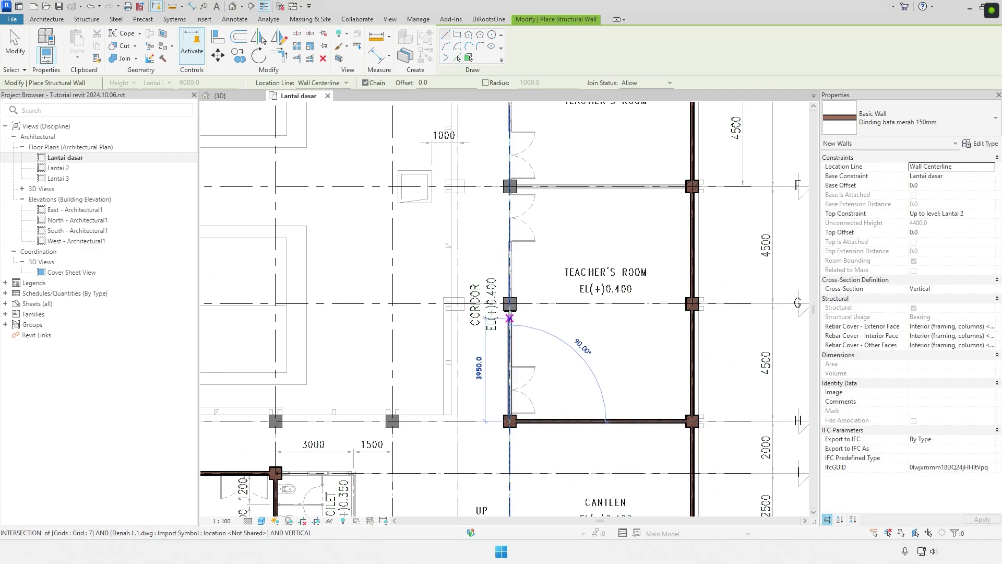
middle_drag(501, 173, 501, 313)
middle_drag(499, 105, 498, 287)
click(499, 277)
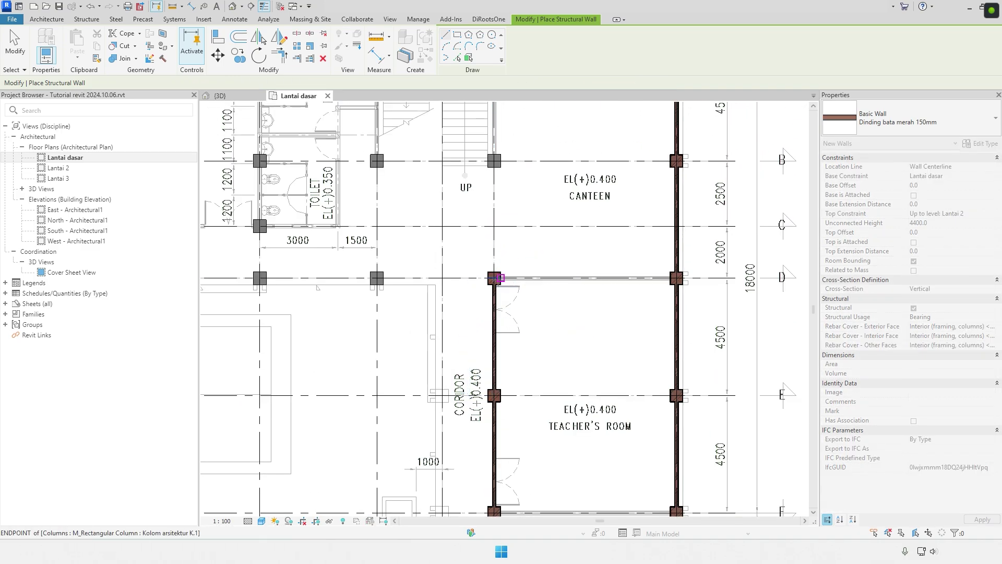
click(674, 278)
key(Escape)
Draw the dividing wall between the two teacher's rooms along grid F from grid 7 to grid 8.
middle_drag(561, 300, 518, 169)
click(456, 382)
click(629, 381)
key(Escape)
Draw the upper stair walls along grids 7 and 6 from grid K to grid J, and the wall down grid 5 to grid I.
scroll(571, 212, down, 3)
middle_drag(571, 212, 632, 411)
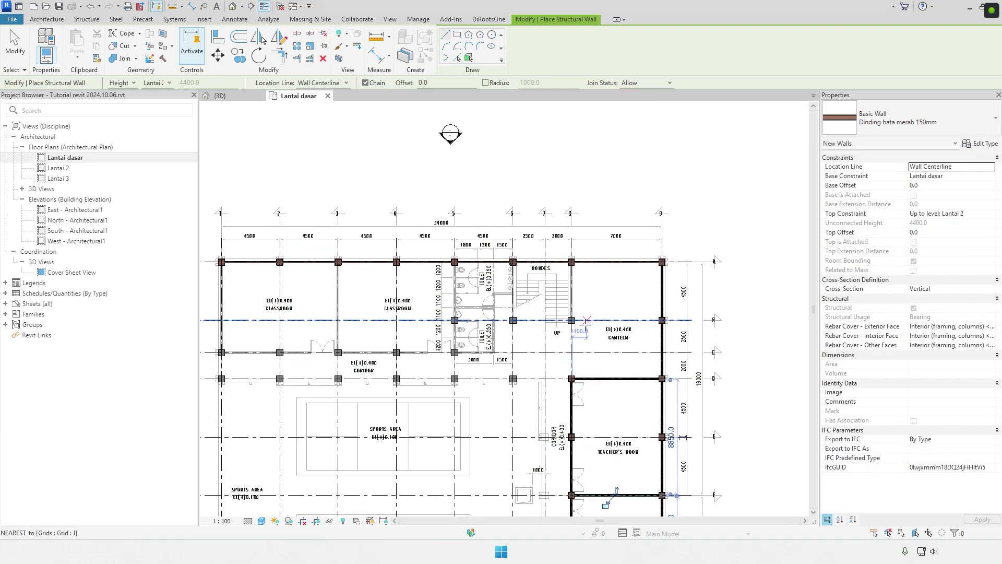
scroll(585, 320, up, 3)
middle_drag(586, 320, 628, 342)
click(455, 261)
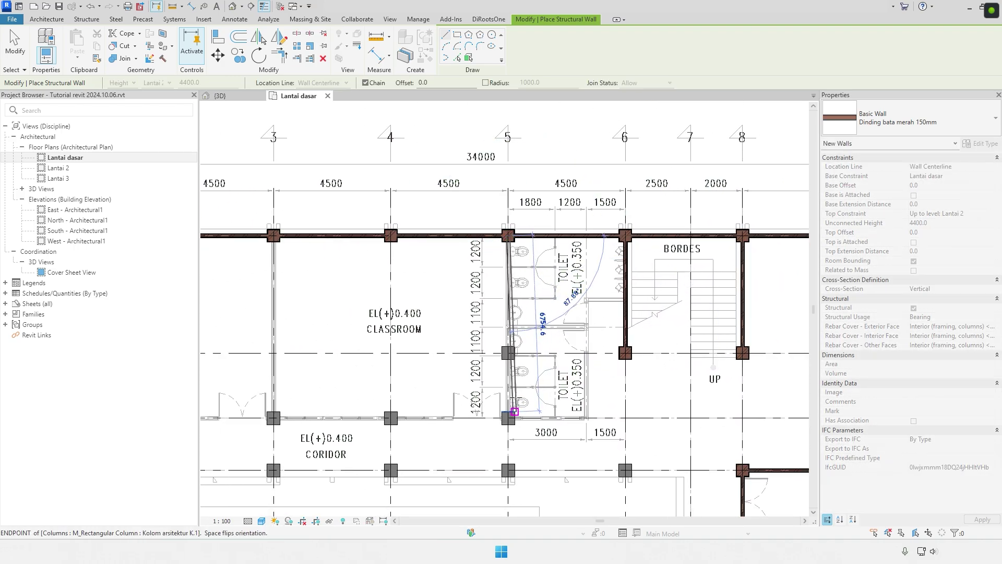
Draw the upper toilets' outer wall from grid 5 along grid I for 3000 mm, up past grid J and across to grid 6.
scroll(580, 420, up, 3)
click(595, 414)
mouse_move(596, 162)
middle_down()
mouse_move(595, 300)
mouse_move(595, 178)
middle_up()
scroll(593, 282, up, 3)
click(593, 282)
click(776, 283)
Draw the partition wall between the two upper toilets from grid 5 to their outer wall.
scroll(592, 269, down, 3)
scroll(416, 246, up, 3)
click(418, 246)
click(734, 246)
scroll(584, 334, down, 3)
Enclose the upper classrooms with a wall along grid I from grid 5 to grid 1 and up grid 1 to grid K.
middle_drag(583, 334, 695, 314)
scroll(573, 367, down, 3)
scroll(640, 391, up, 3)
click(669, 369)
click(360, 369)
middle_drag(307, 375, 649, 370)
click(391, 365)
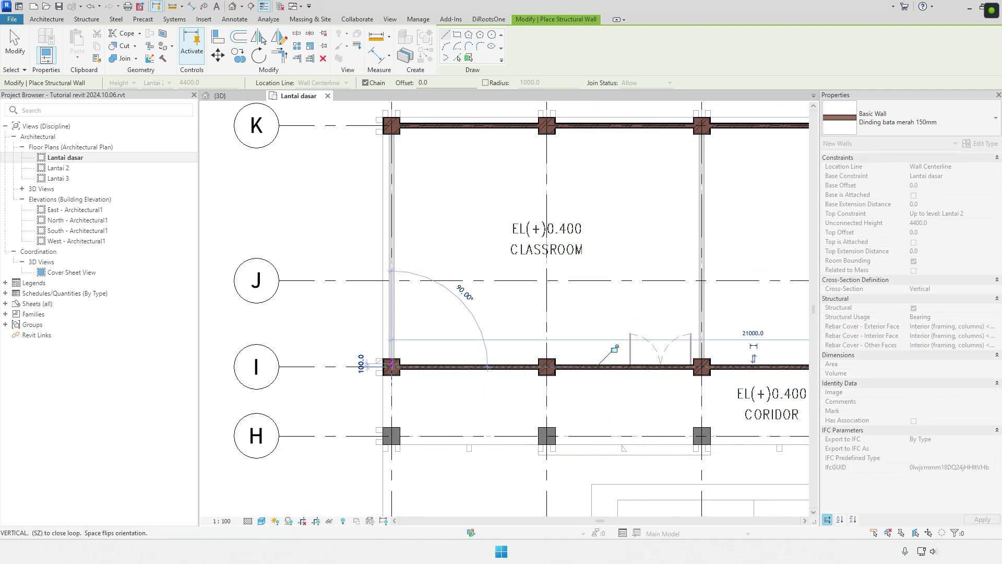
middle_drag(409, 196, 408, 227)
click(390, 156)
key(Escape)
Draw the dividing wall between the upper classrooms along grid 3 from grid K to grid I.
middle_drag(652, 282, 388, 266)
click(436, 139)
click(436, 381)
scroll(491, 347, down, 5)
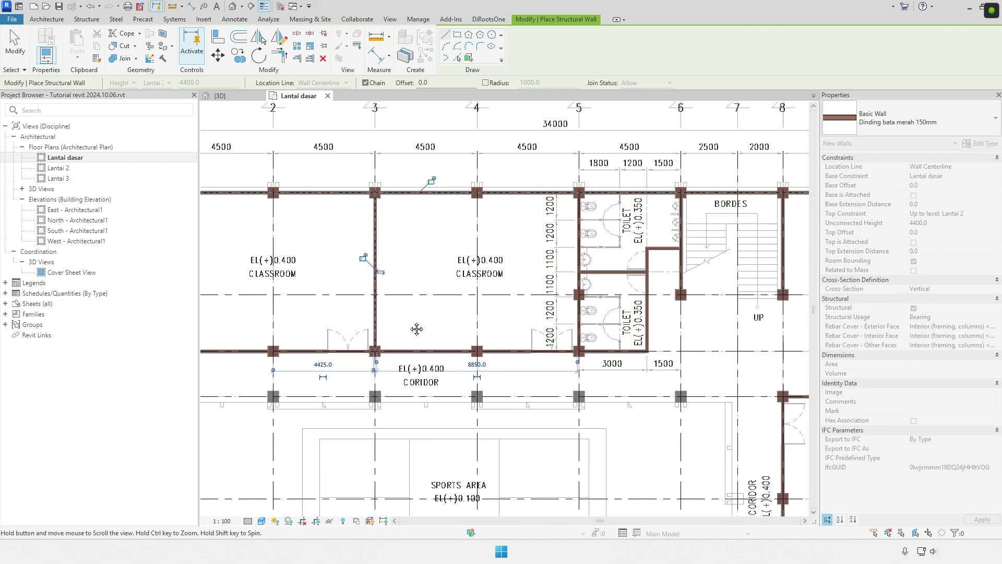
key(Escape)
Draw the lower toilets' outer wall from grid 5 along grid C for 3000 mm, down past grid B and across to grid 6.
middle_drag(610, 391, 518, 253)
scroll(525, 468, up, 4)
middle_drag(525, 467, 522, 491)
click(414, 230)
click(518, 230)
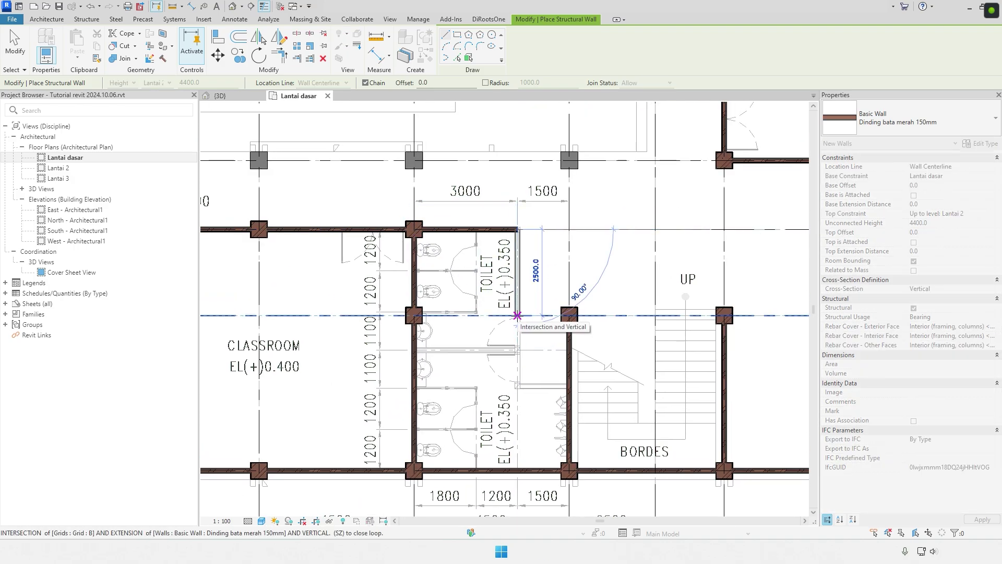
click(518, 315)
click(518, 387)
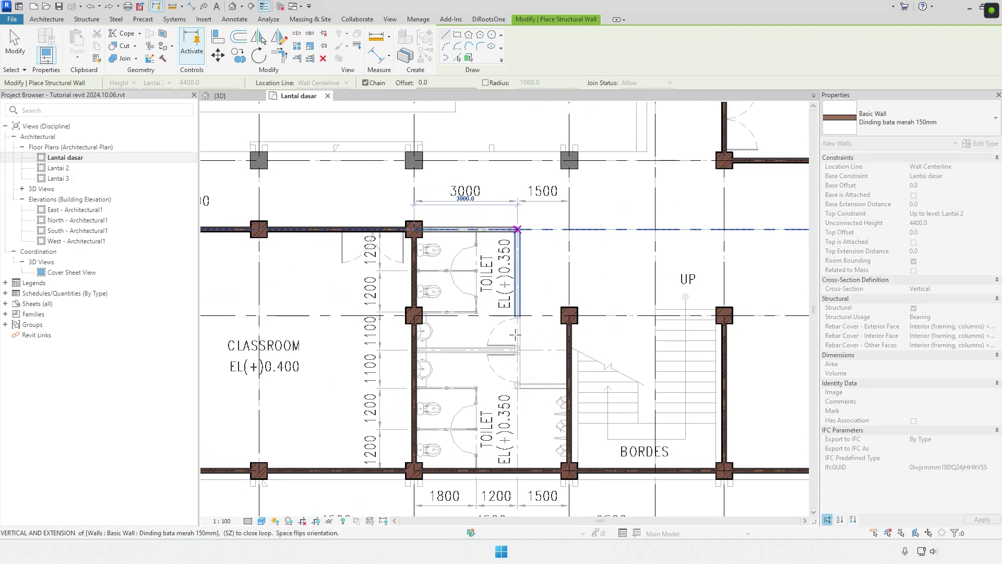
click(569, 386)
Draw the partition wall between the two lower toilets from grid 5 to their outer wall.
click(414, 350)
click(517, 350)
key(Escape)
Draw the dividing wall between the lower classrooms along grid 3 from grid C to grid A, and finish placing walls.
middle_drag(539, 362, 534, 325)
scroll(556, 415, down, 4)
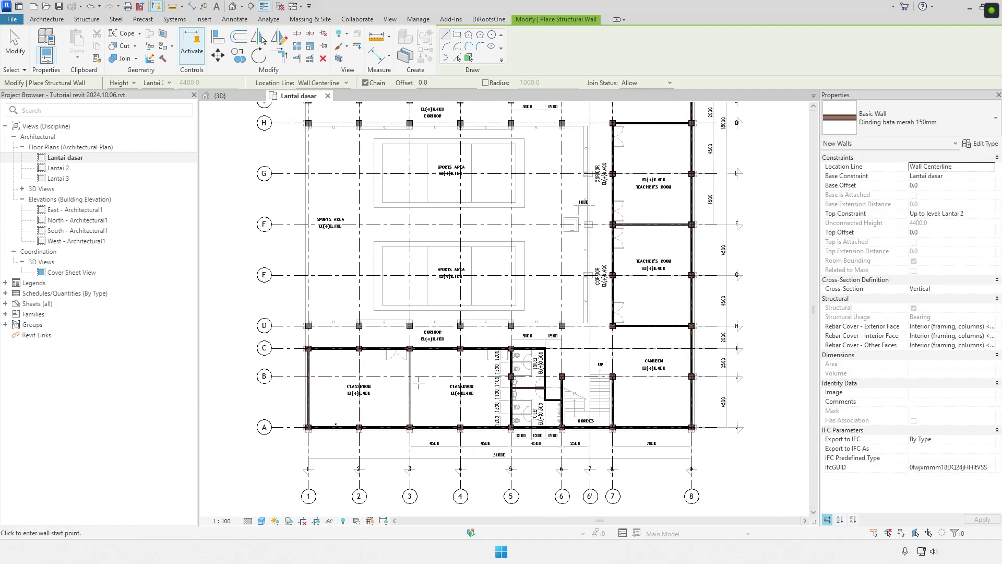
scroll(416, 372, up, 3)
click(408, 317)
click(409, 498)
key(Escape)
scroll(485, 407, down, 7)
middle_drag(484, 407, 452, 443)
scroll(452, 443, down, 1)
key(Escape)
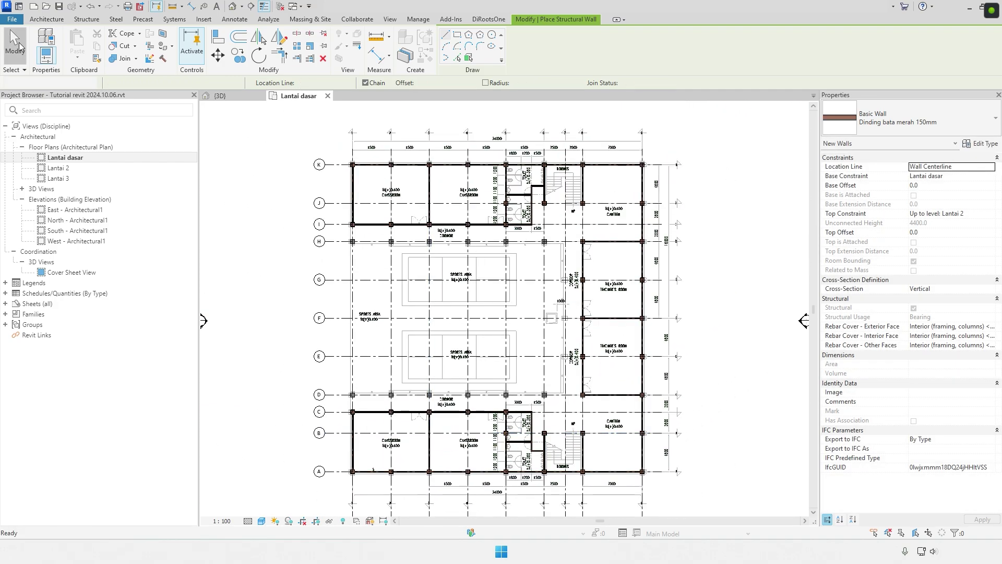
Inspect the ground floor walls and columns in the 3D view from different angles.
scroll(261, 258, down, 1)
middle_drag(261, 259, 284, 246)
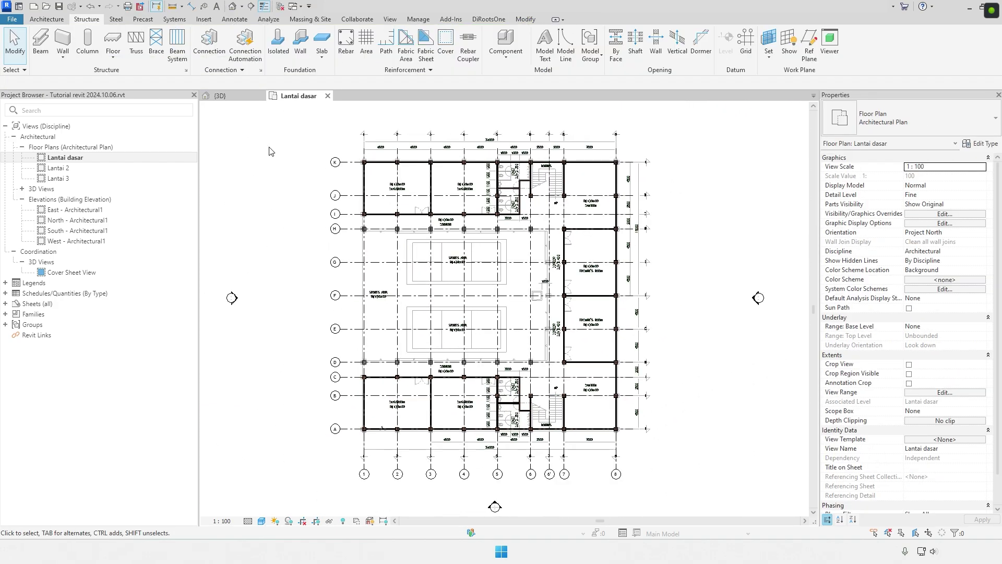
click(61, 21)
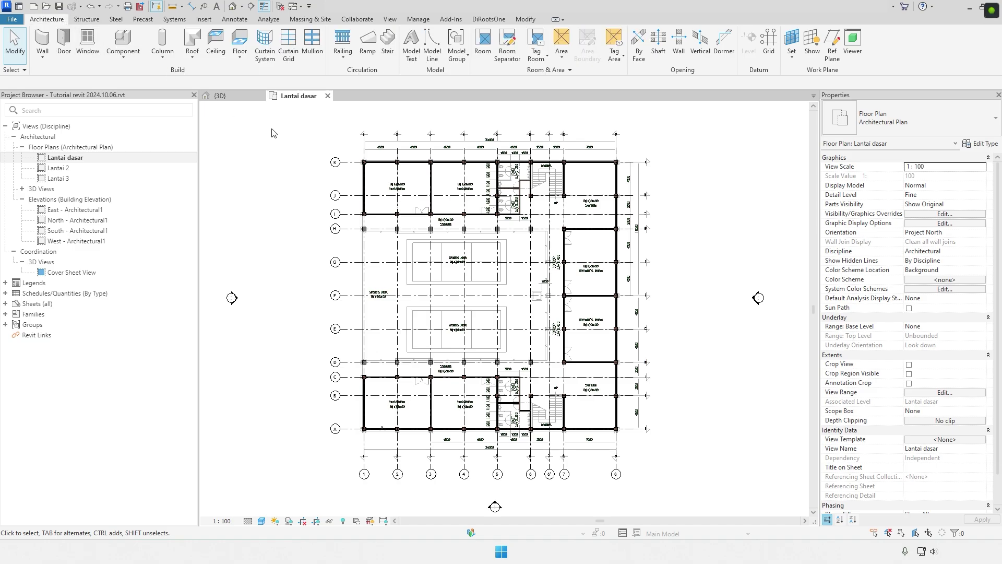
click(220, 96)
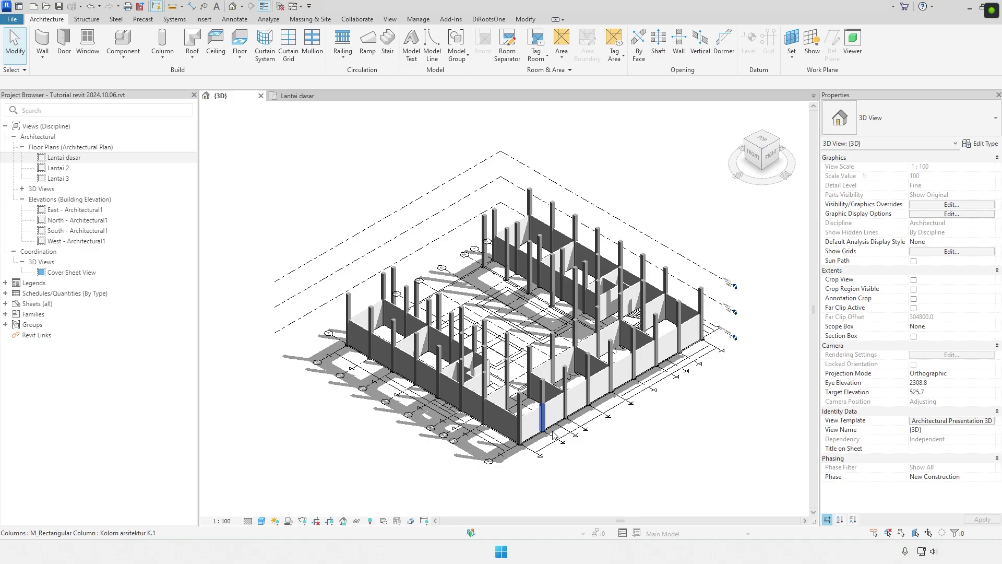
scroll(598, 438, up, 2)
shift+middle_drag(627, 451, 606, 459)
middle_drag(602, 402, 584, 493)
shift+middle_drag(535, 304, 537, 307)
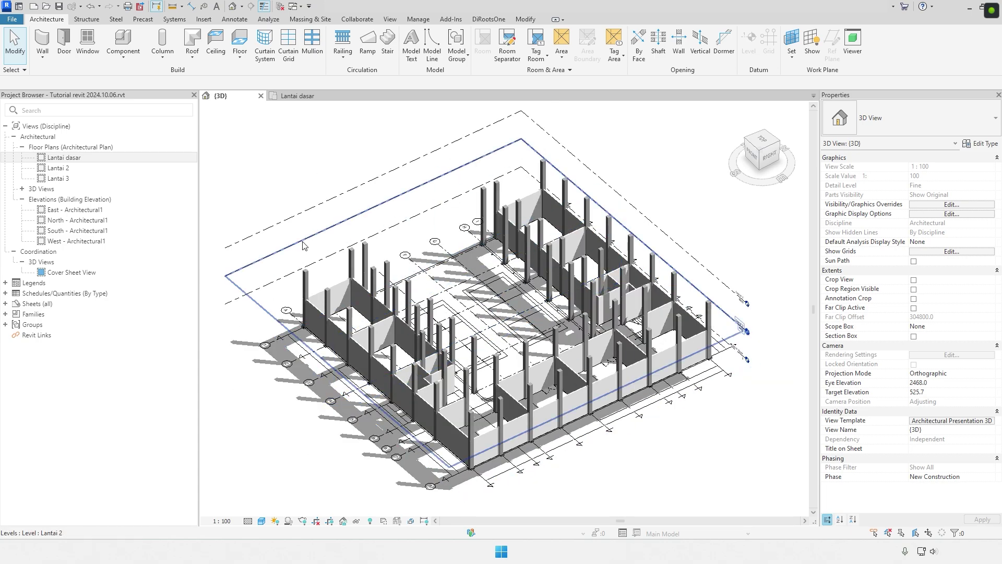
In the Lantai dasar plan, draw a trial wall along grid H from grid 1 to grid 2 with the location line Finish Face: Exterior.
click(295, 95)
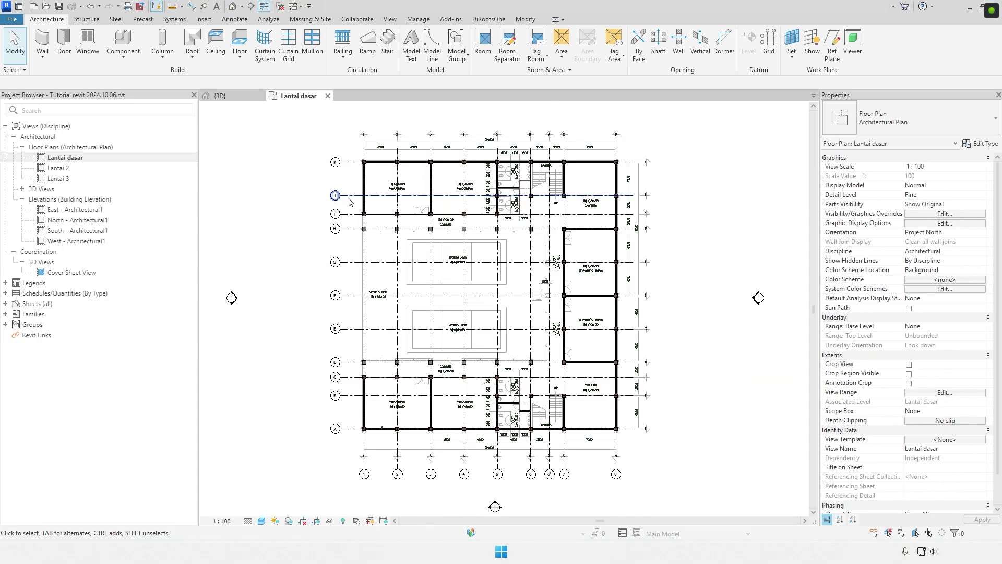
scroll(384, 251, up, 5)
middle_drag(384, 251, 441, 380)
scroll(443, 302, up, 3)
middle_drag(457, 296, 441, 298)
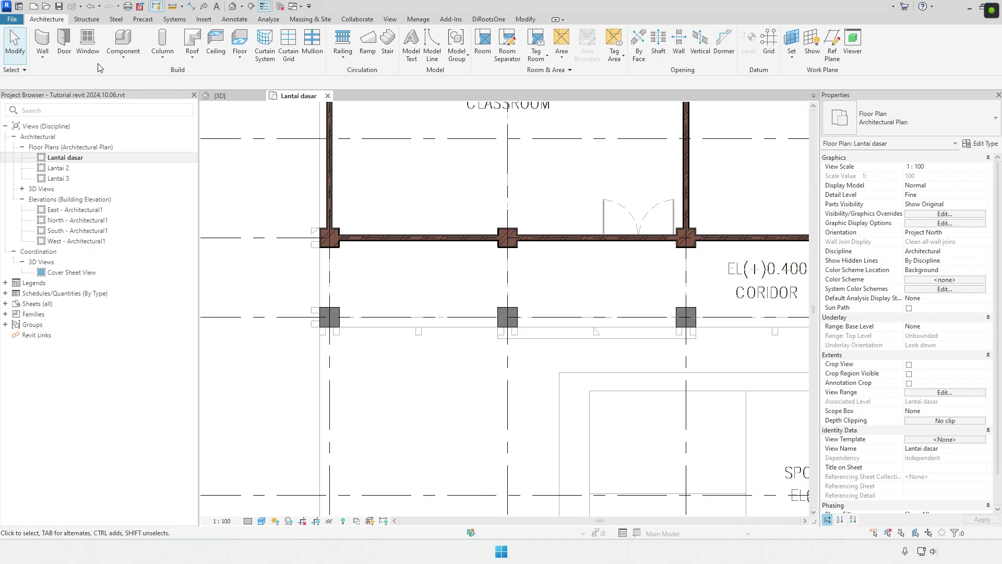
click(42, 57)
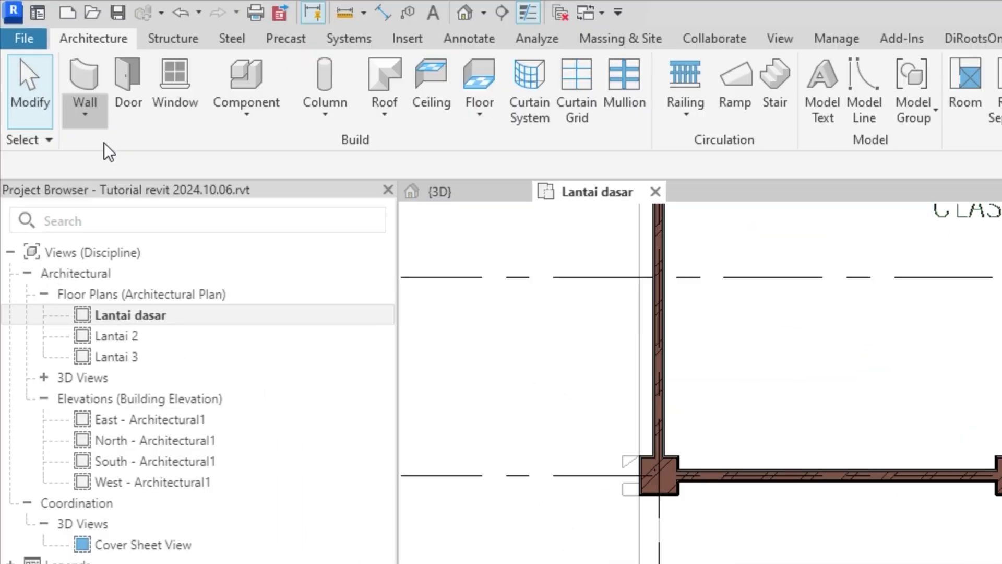
click(627, 166)
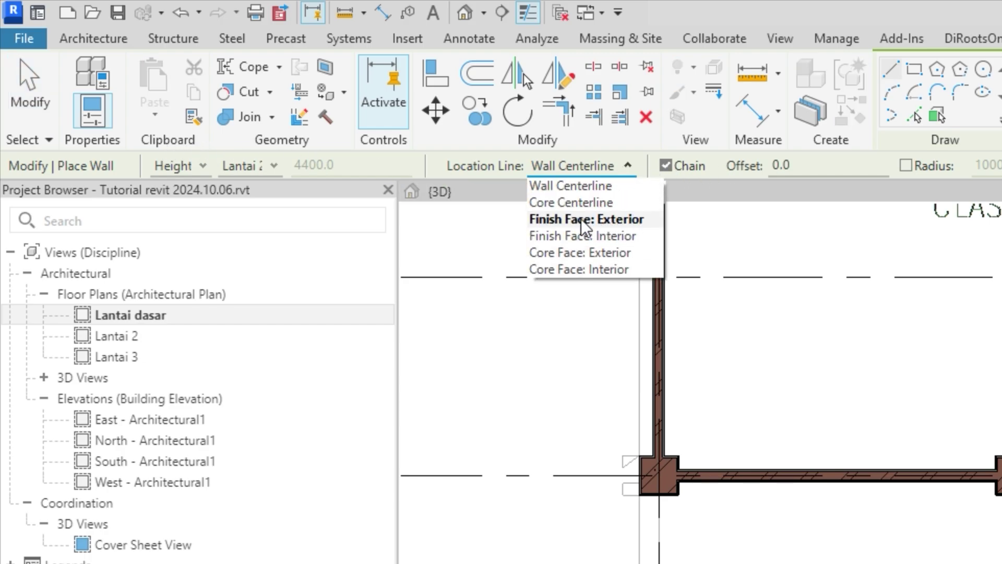
click(585, 220)
click(416, 398)
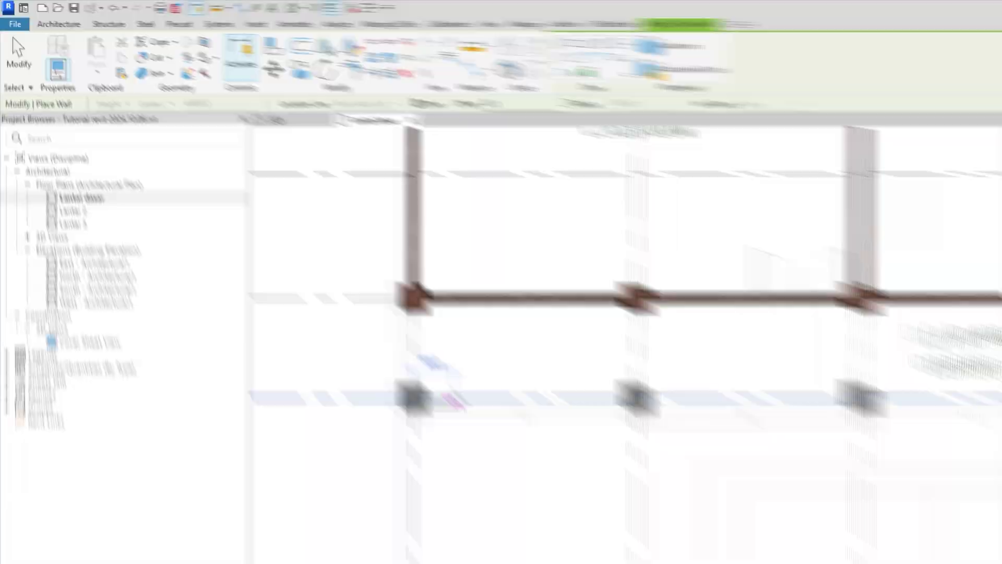
scroll(366, 316, up, 5)
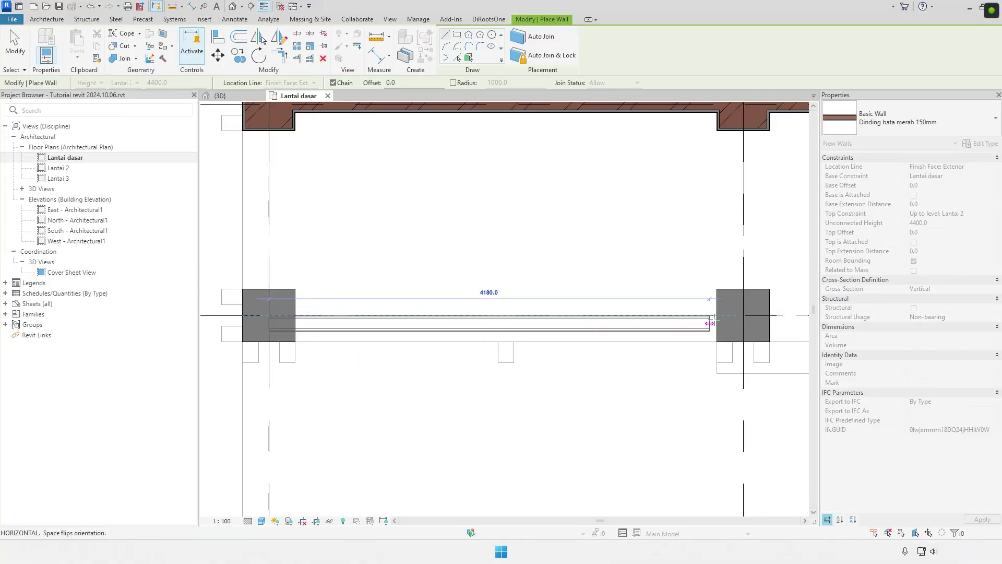
click(743, 316)
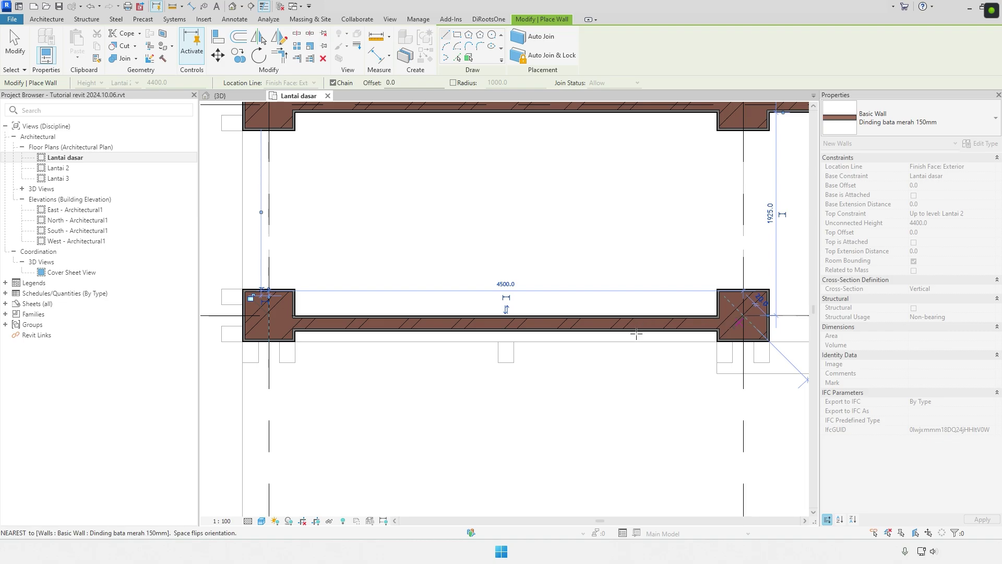
middle_drag(692, 325, 511, 335)
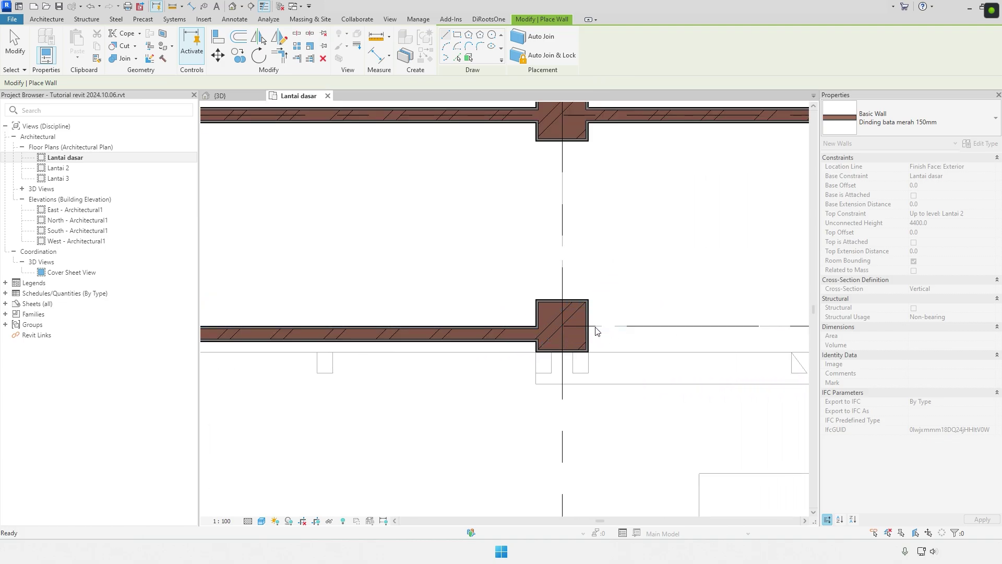
scroll(492, 343, down, 3)
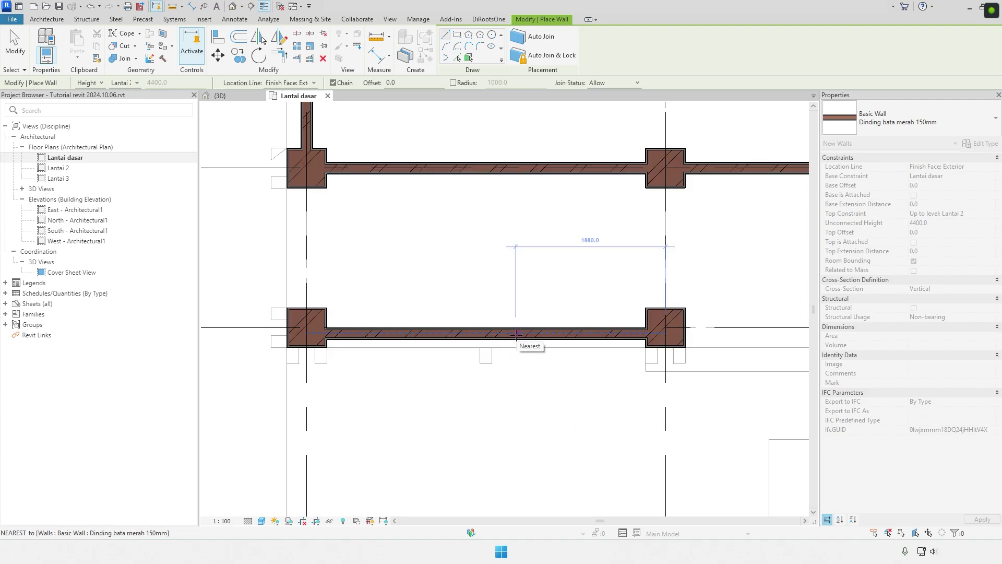
key(Escape)
Draw a trial wall along grid H from grid 2 to grid 3 with the location line Finish Face: Interior.
scroll(534, 339, down, 1)
middle_drag(535, 340, 319, 346)
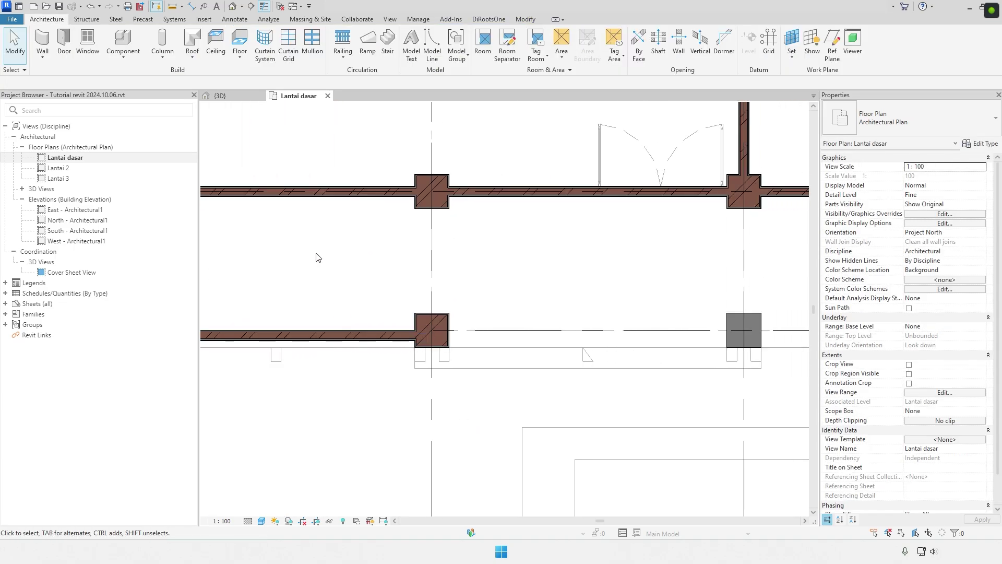
click(43, 58)
click(49, 71)
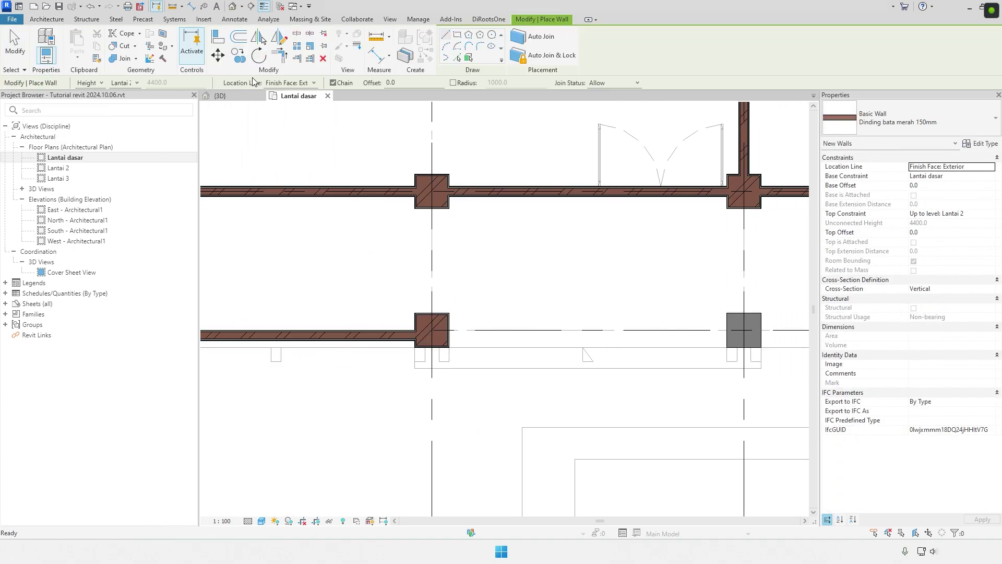
click(307, 85)
click(292, 116)
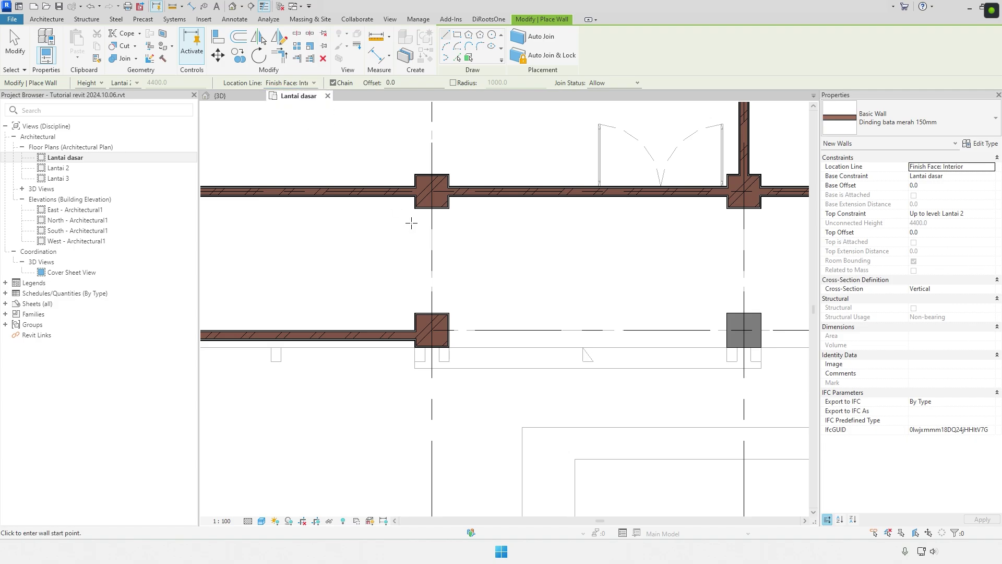
click(432, 330)
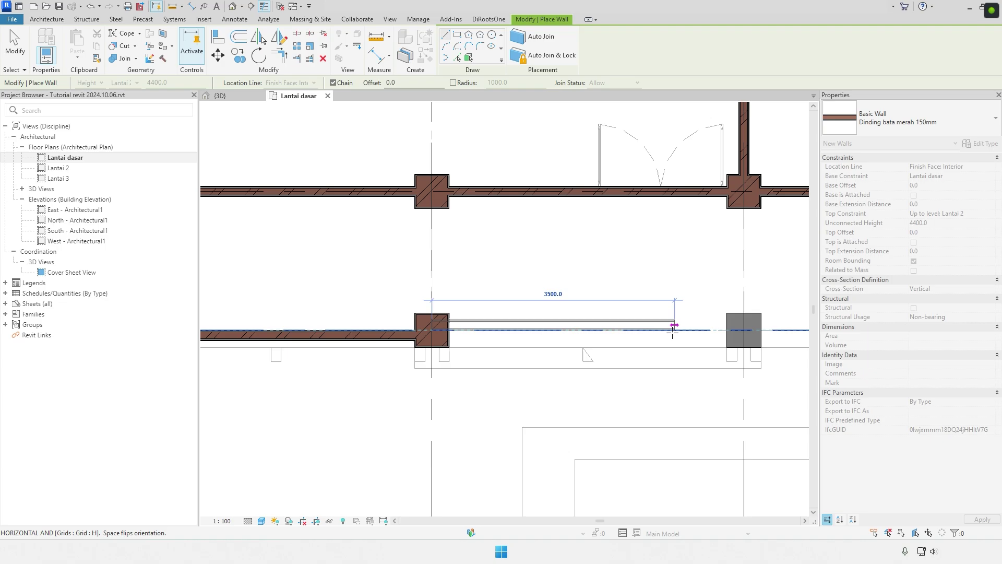
click(742, 330)
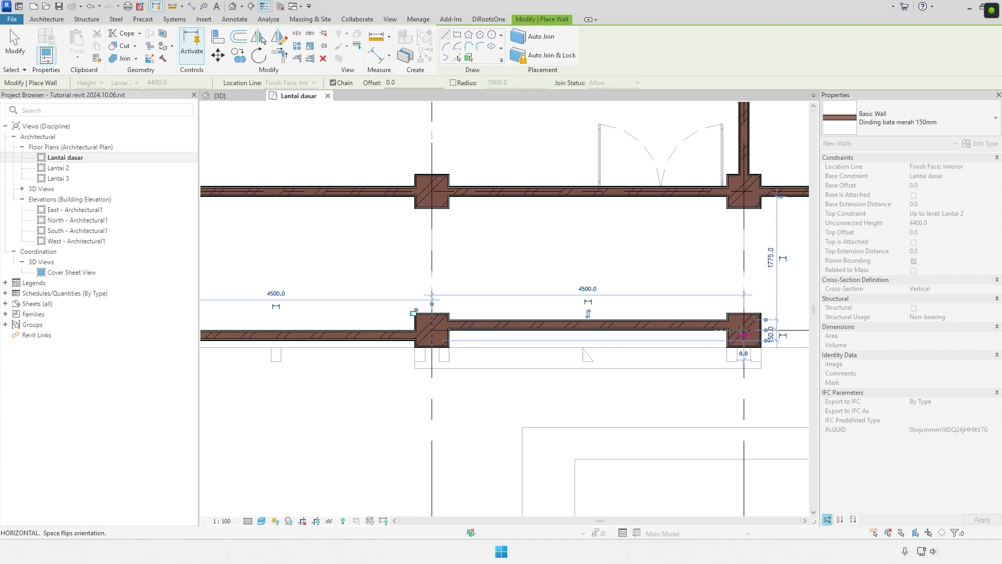
key(Escape)
key(Escape)
Flip the orientation of the trial wall between grids 2 and 3 back and forth to compare both sides of grid H.
middle_drag(599, 286, 526, 308)
click(522, 336)
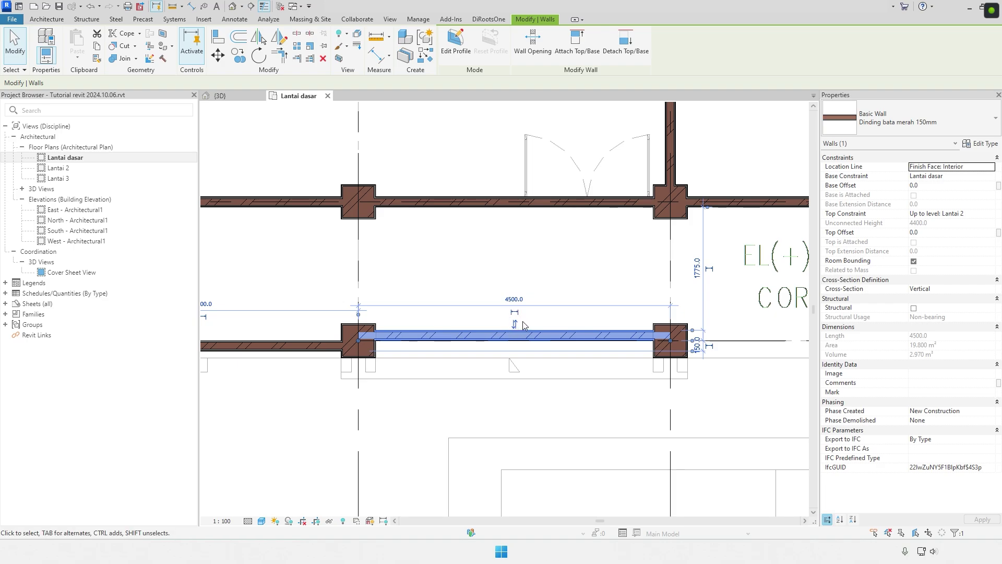
scroll(524, 326, up, 1)
click(514, 325)
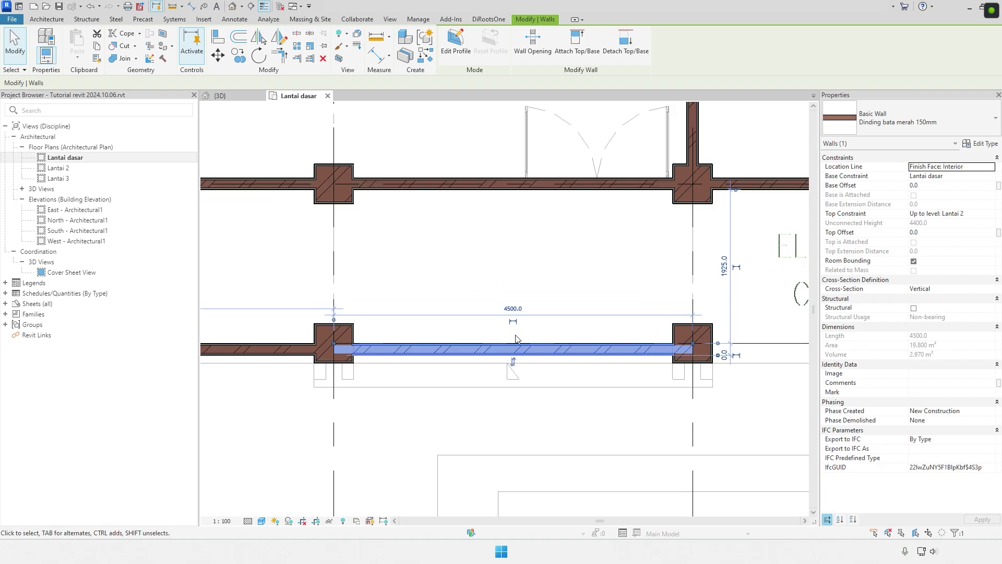
click(514, 361)
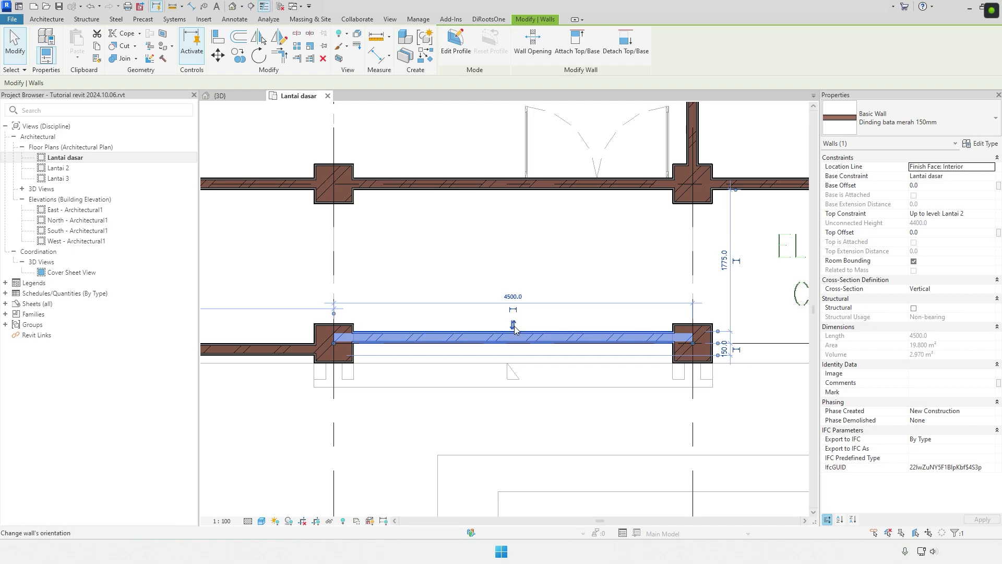
click(515, 326)
click(518, 360)
click(514, 323)
click(517, 361)
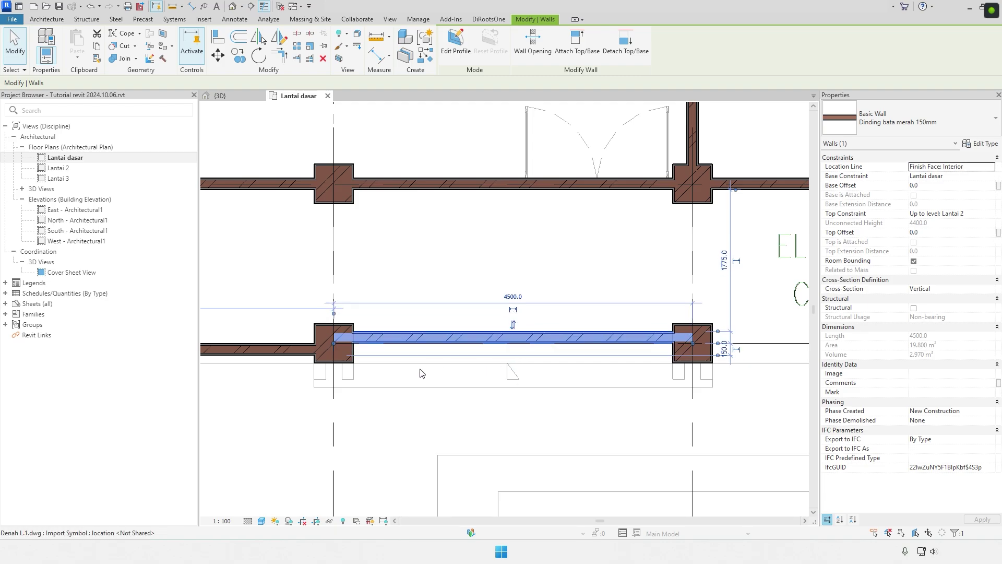
Flip the orientation of the trial wall between grids 1 and 2 back and forth about grid H.
middle_drag(422, 373, 640, 381)
key(Escape)
click(380, 346)
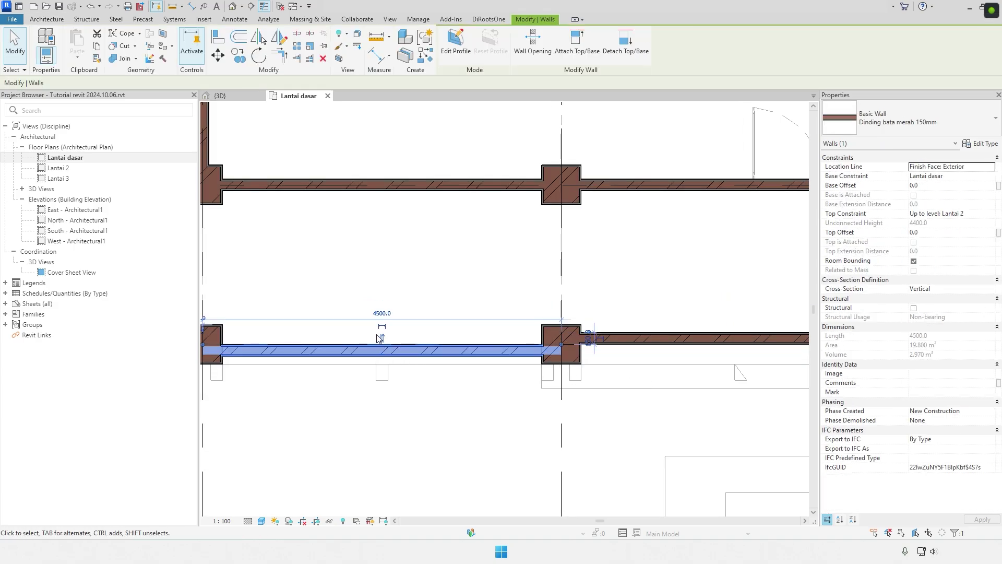
click(380, 338)
click(382, 358)
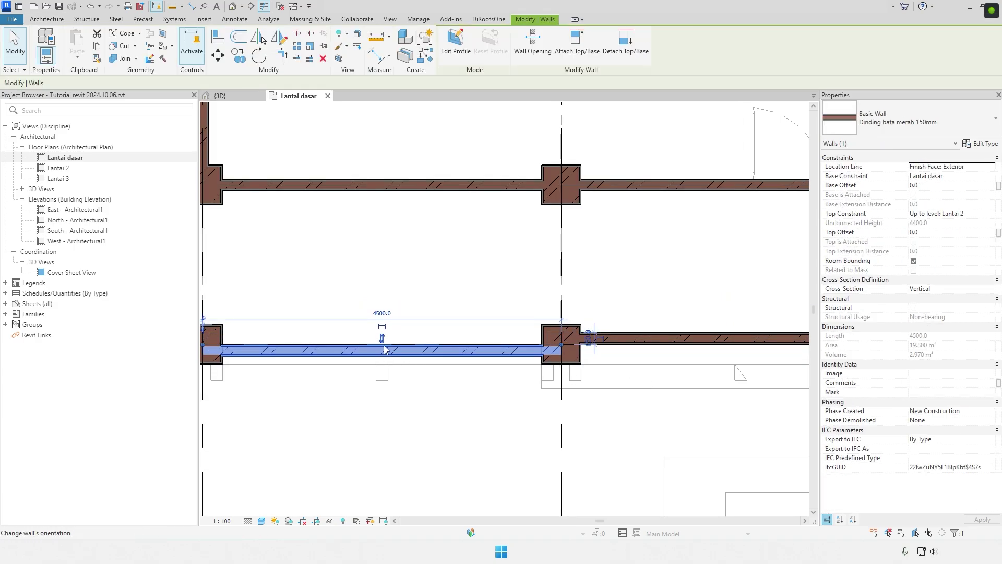
click(382, 338)
click(384, 348)
scroll(449, 303, down, 1)
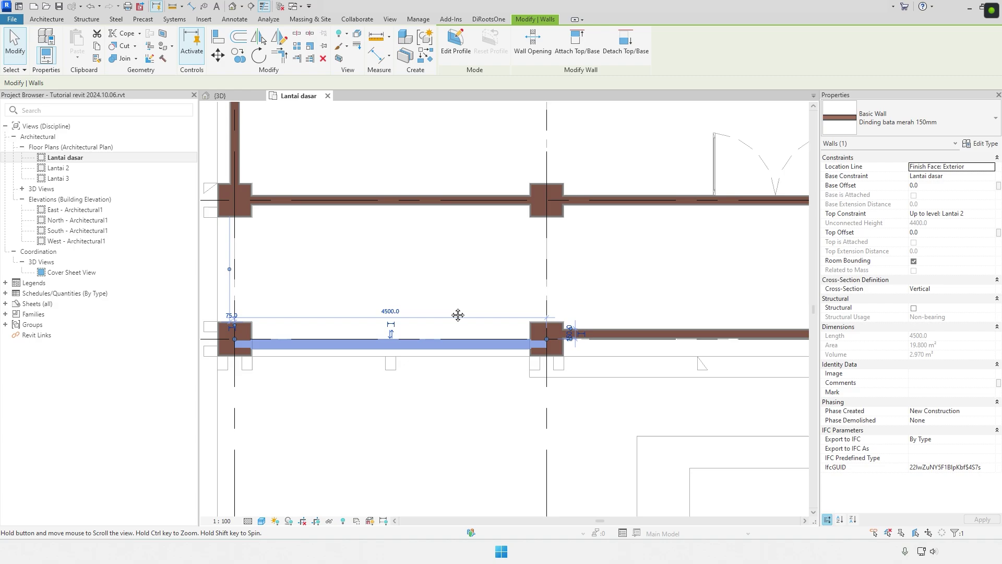
middle_drag(458, 315, 465, 390)
key(Escape)
Check the location line of the classroom wall along grid I and delete the two trial walls along grid H.
click(409, 276)
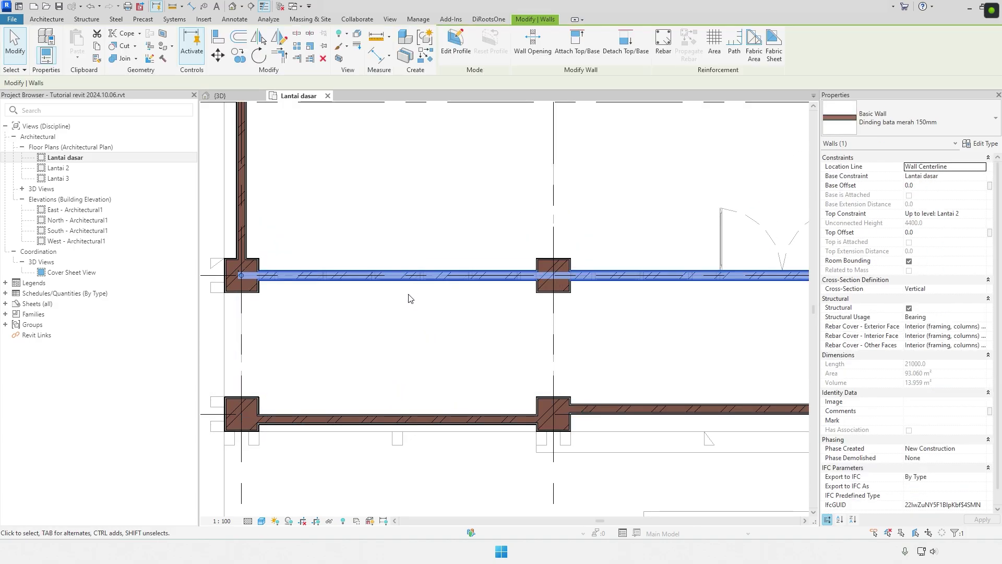
key(Escape)
scroll(411, 299, down, 5)
middle_drag(462, 309, 345, 313)
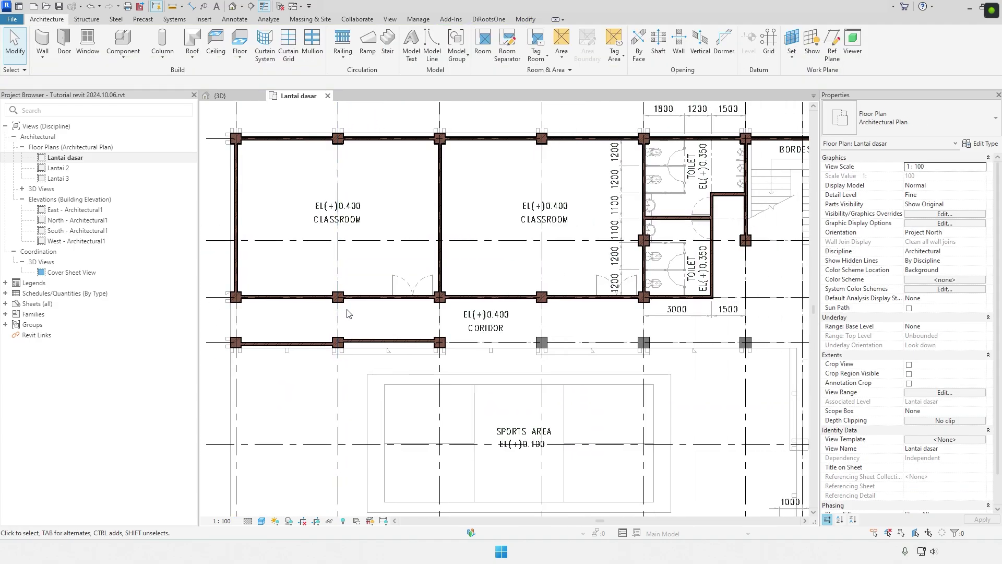
click(364, 342)
key(Delete)
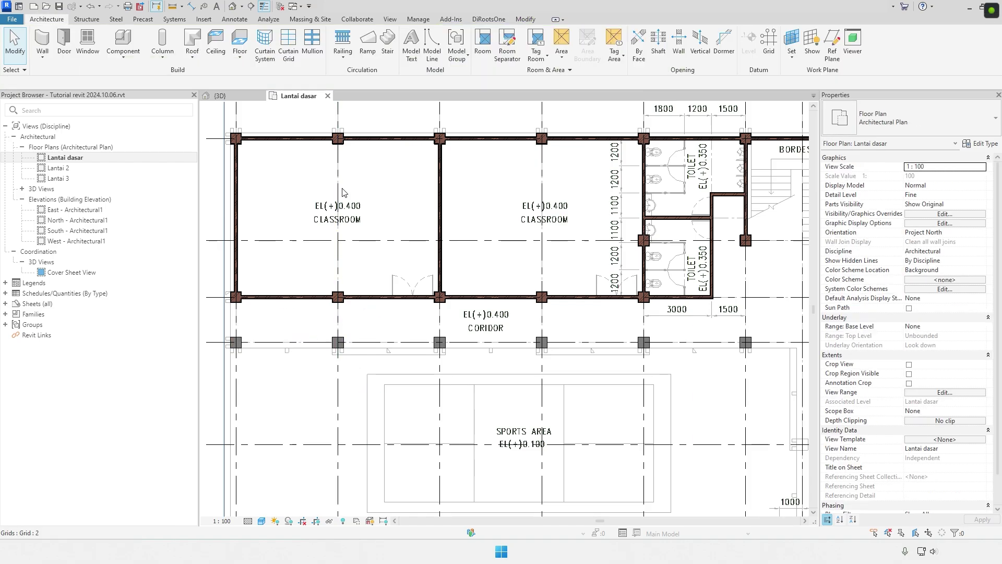
In the 3D view, set the long 36 m outer wall's base constraint to Lantai 2 and its top constraint to Up to level: Lantai 3.
click(220, 95)
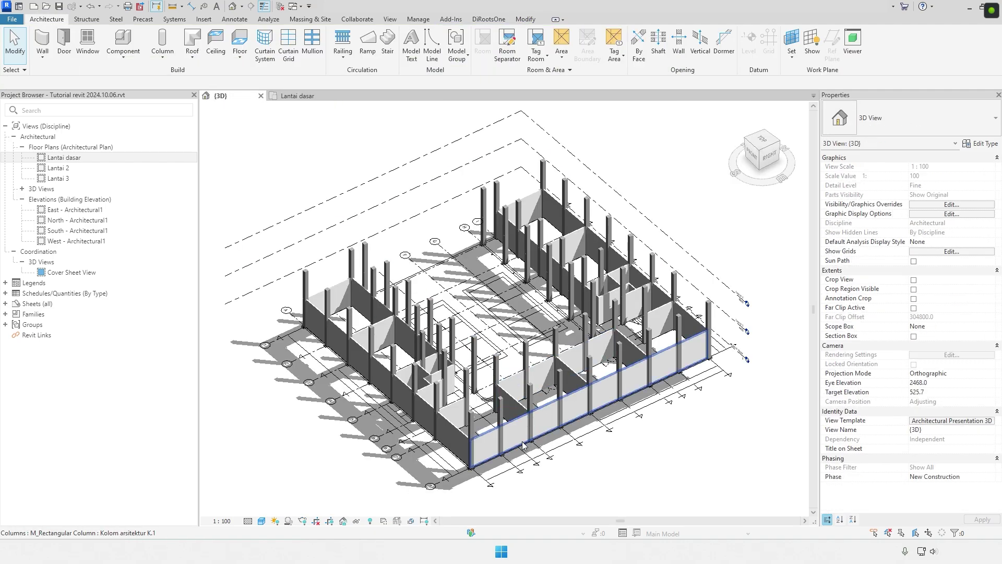
scroll(516, 437, up, 4)
click(512, 425)
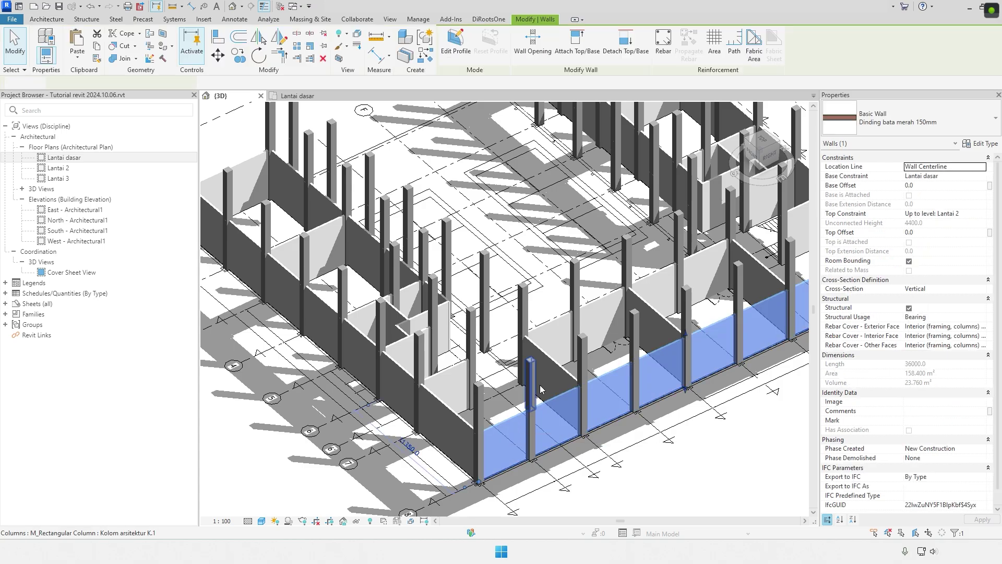
scroll(581, 366, down, 1)
middle_drag(581, 367, 490, 355)
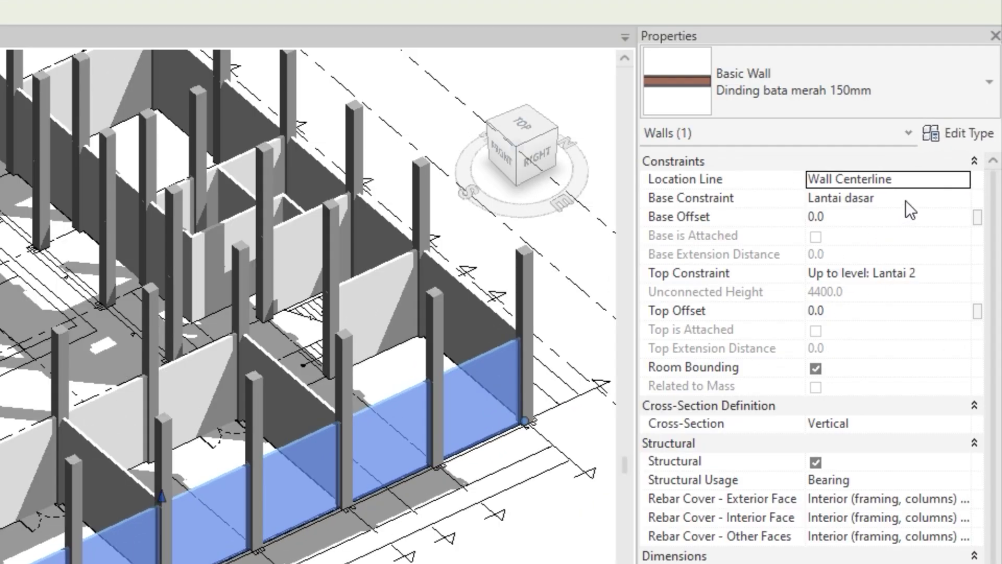
click(906, 199)
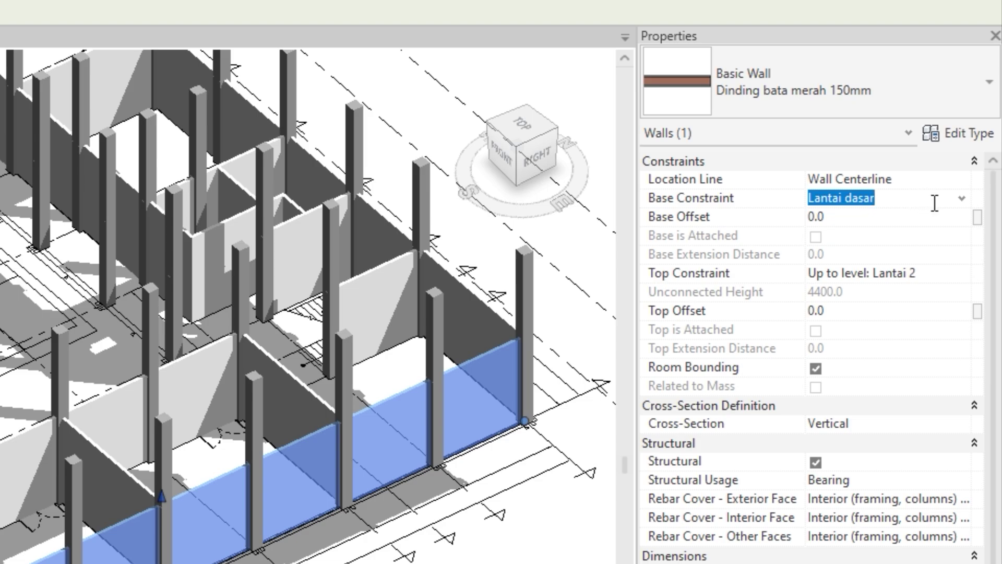
click(961, 200)
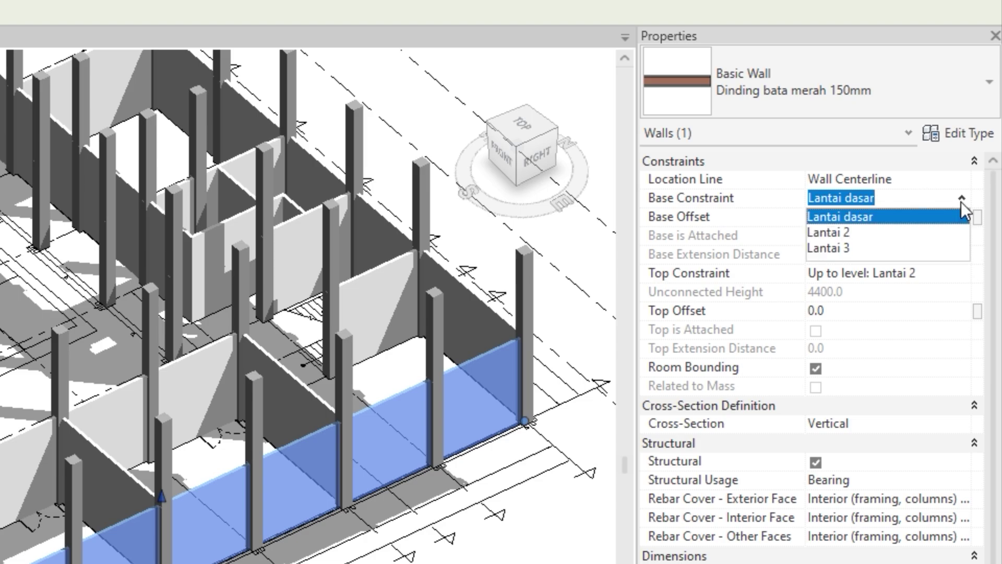
click(847, 236)
click(961, 272)
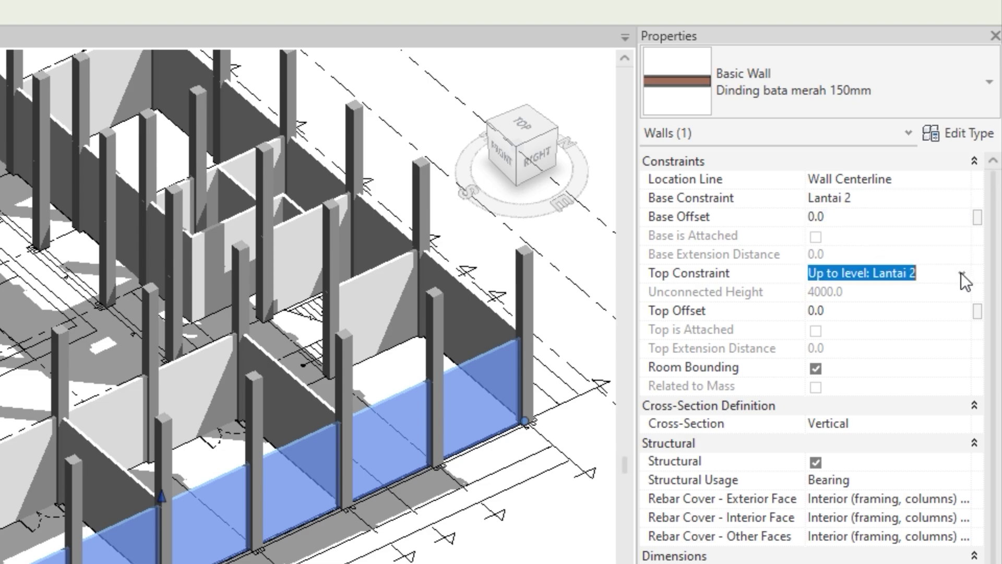
click(960, 272)
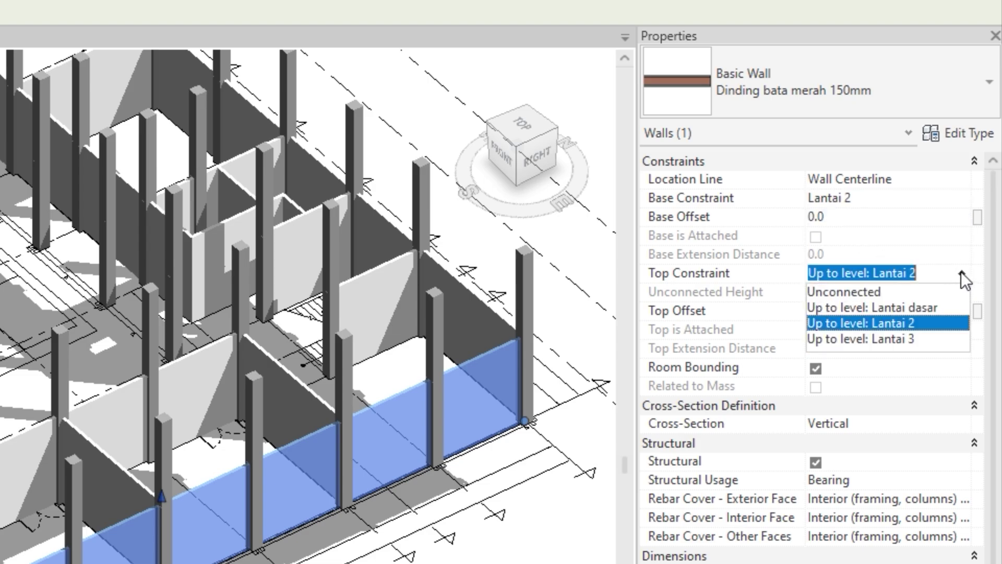
click(894, 339)
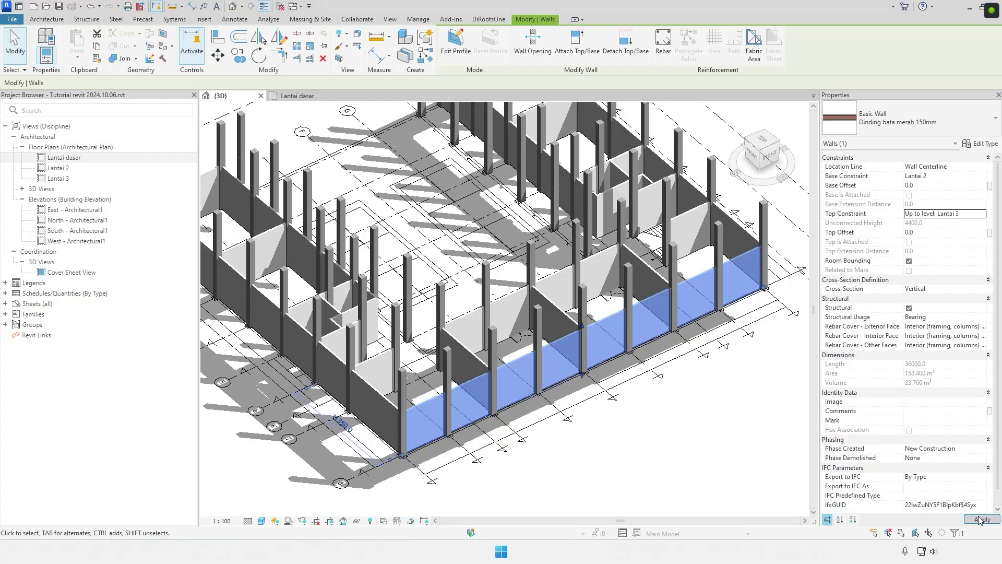
click(981, 520)
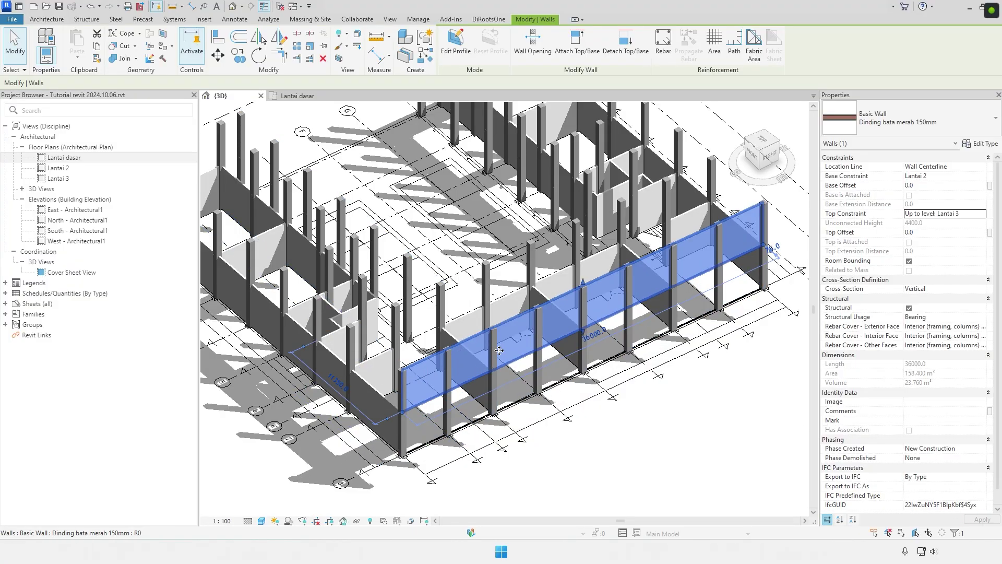
Set the long outer wall's base constraint to Lantai dasar, keeping the top constraint at Lantai 3.
click(983, 177)
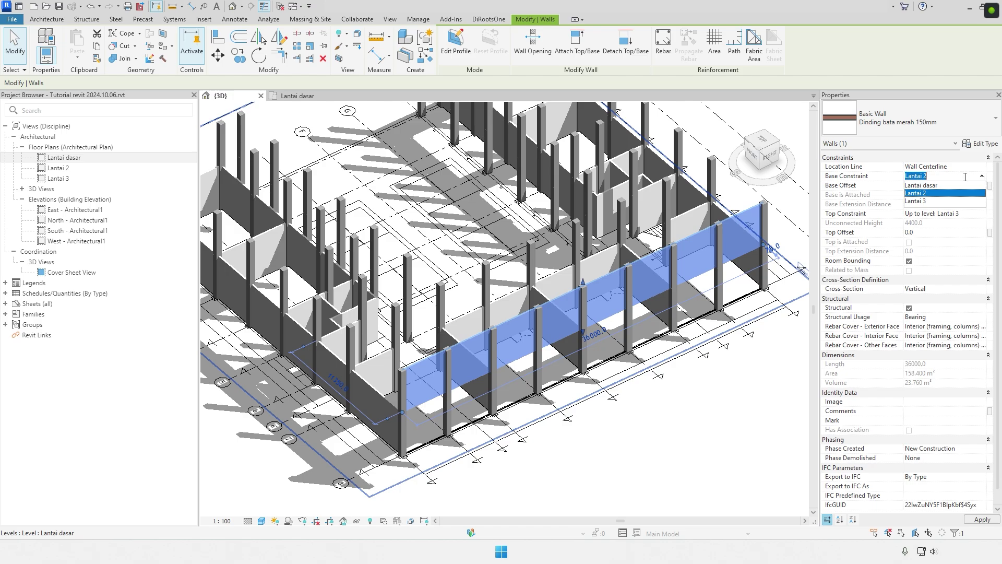
click(932, 186)
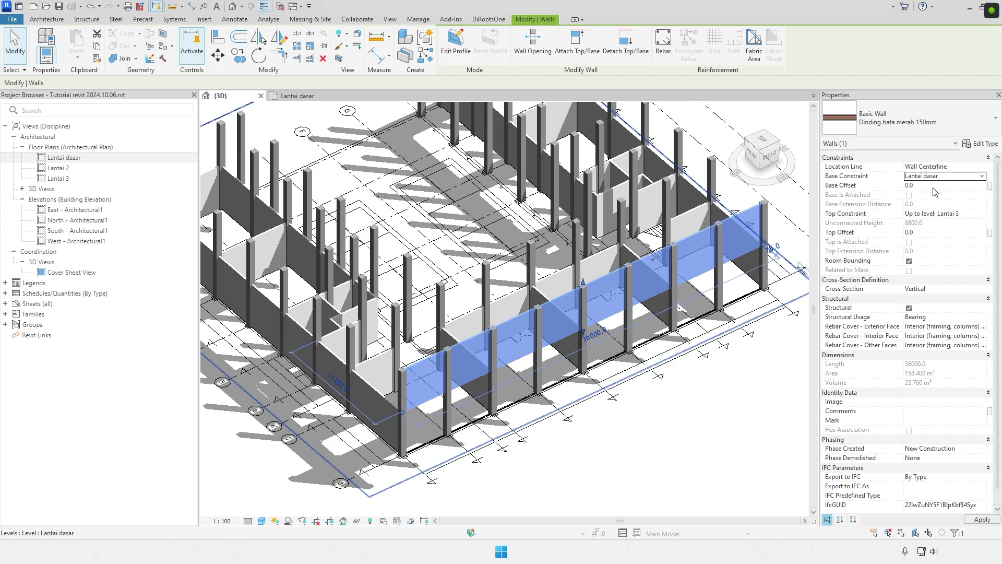
click(985, 520)
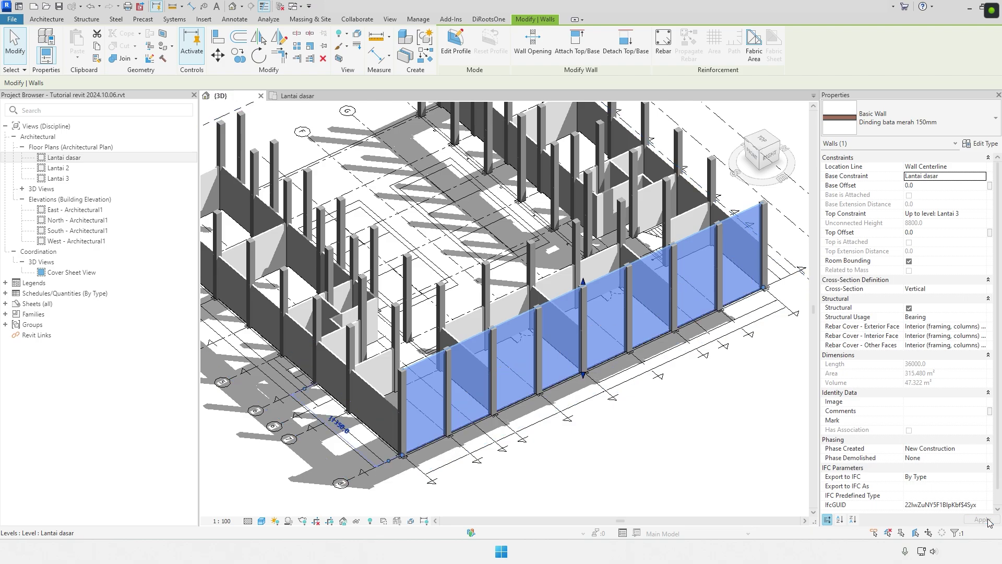
click(686, 411)
scroll(358, 350, down, 1)
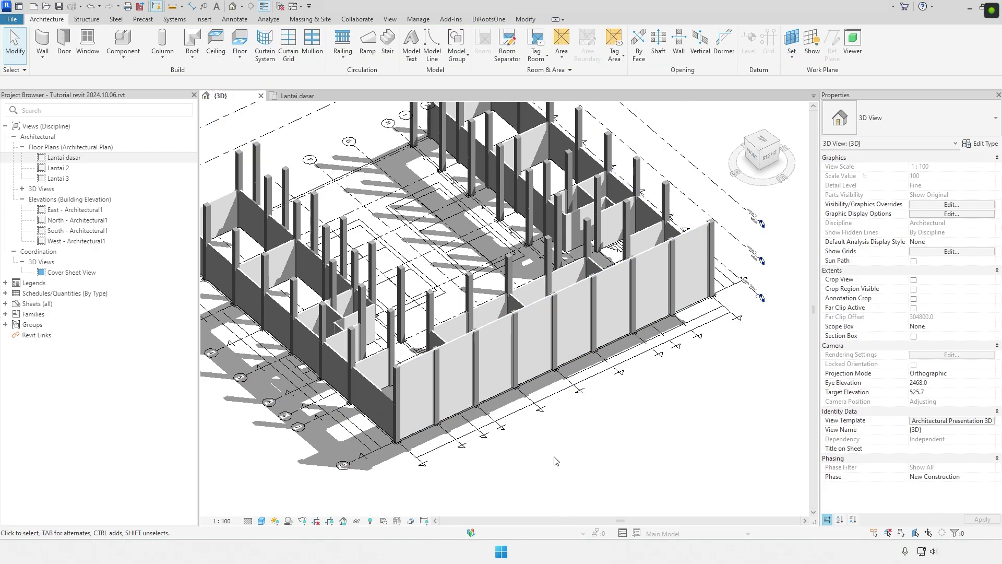
scroll(562, 458, down, 2)
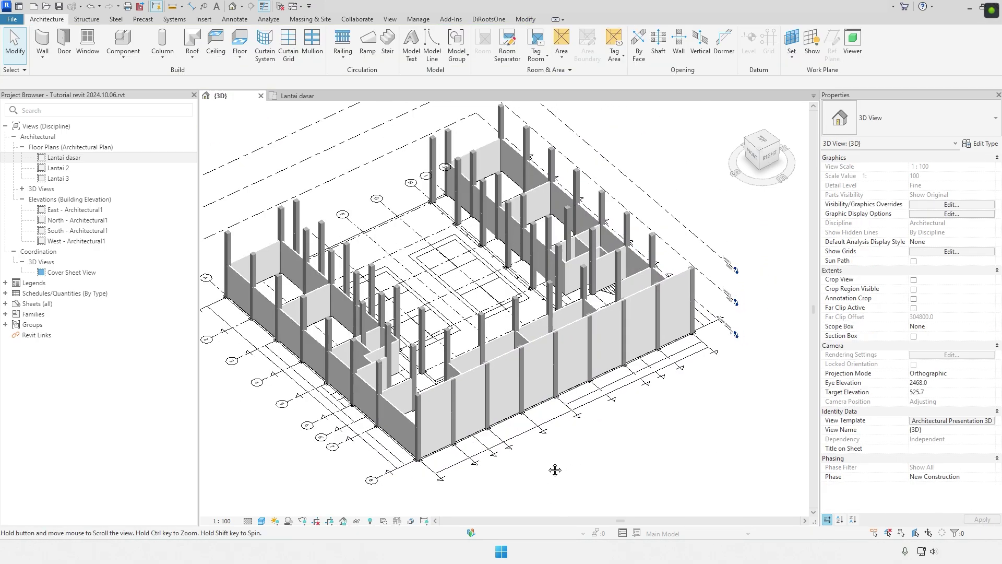
Set the long outer wall's base offset to 1000 and examine the gap beneath its lower edge.
click(516, 368)
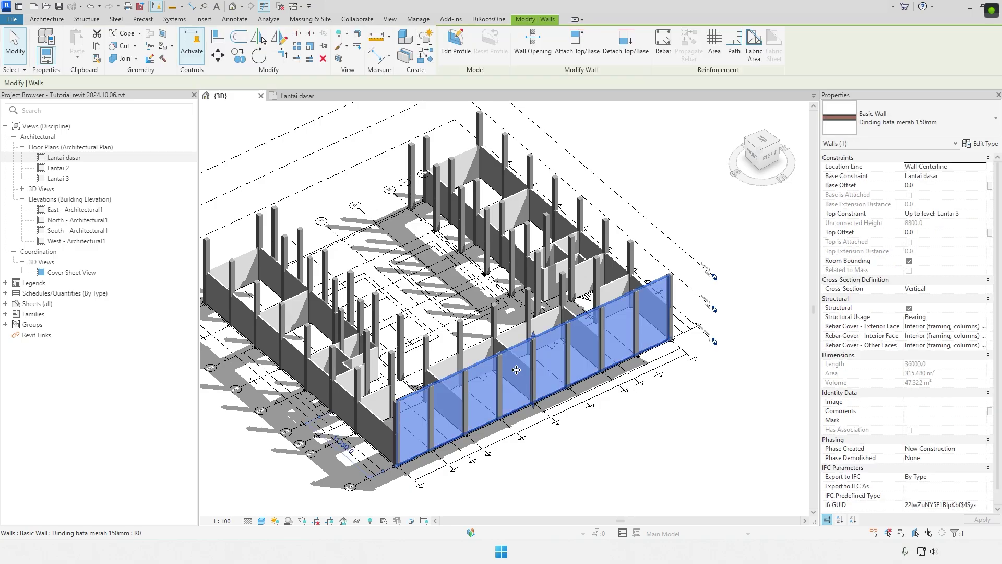
click(934, 186)
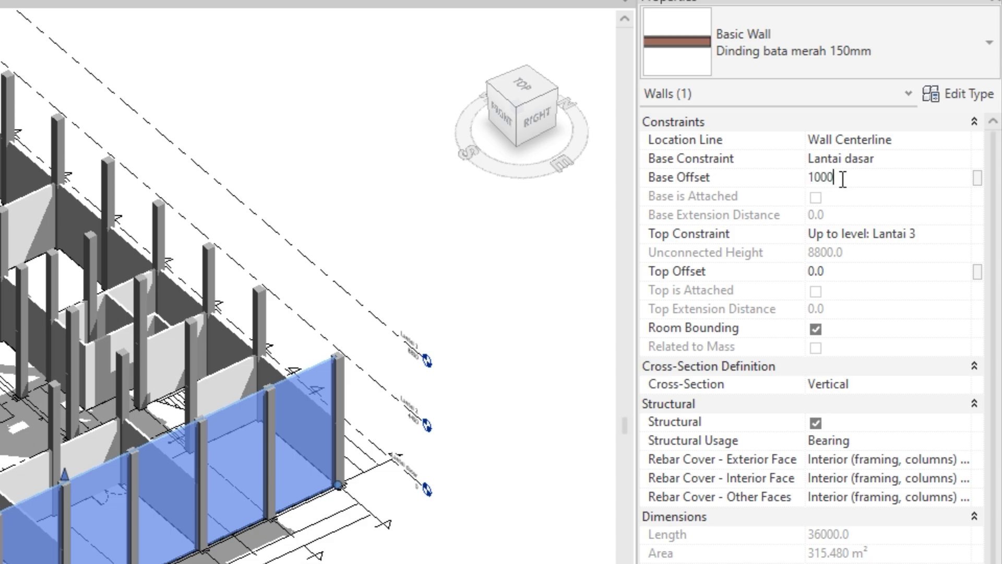
key(Return)
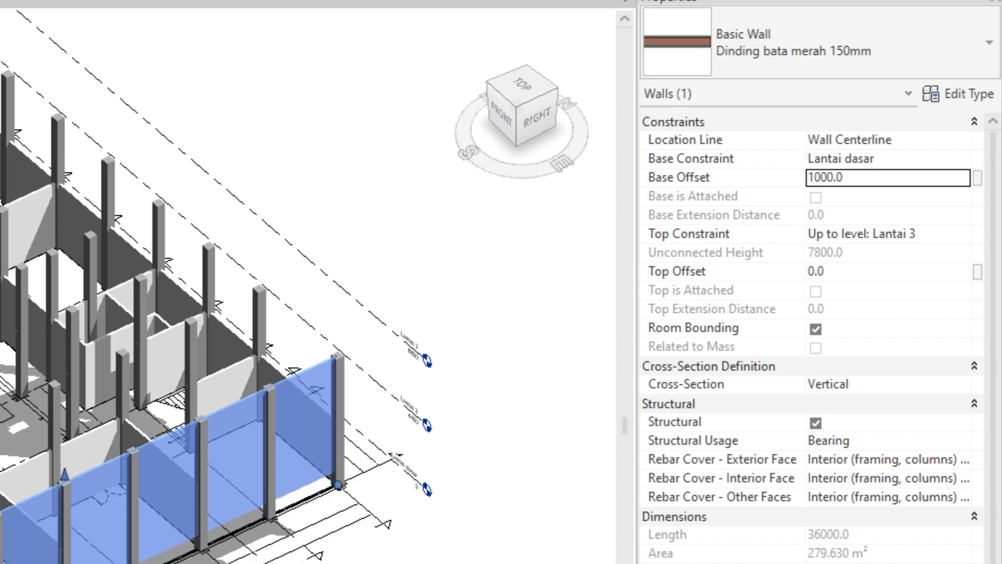
scroll(300, 522, up, 3)
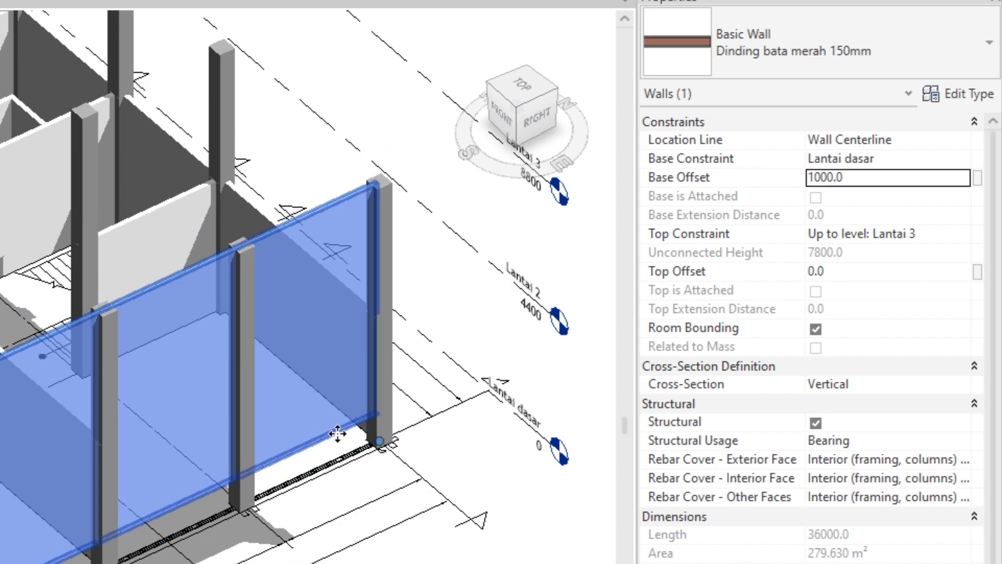
scroll(351, 460, up, 3)
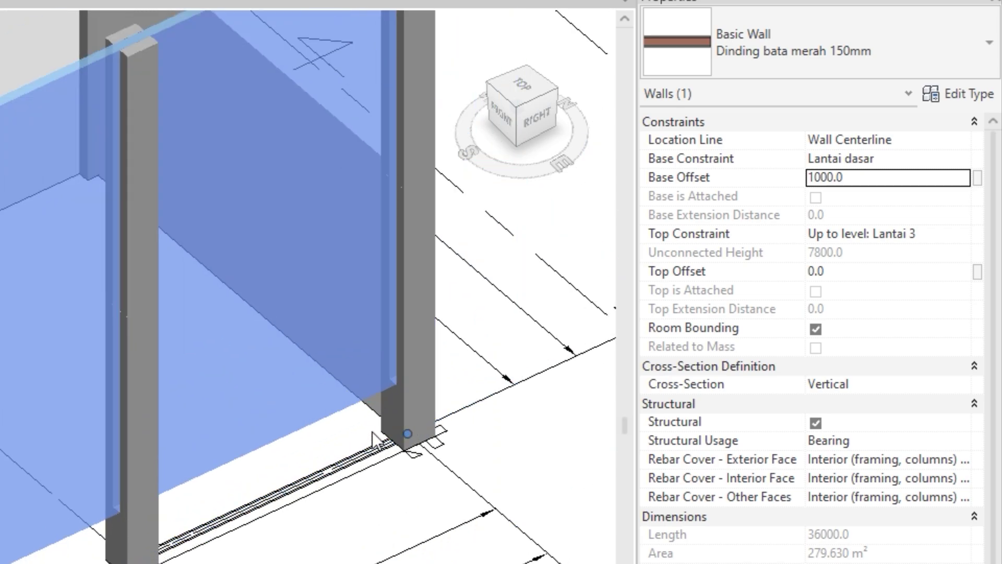
Set the top offset of the long outer wall to -1000.
click(863, 272)
double_click(853, 272)
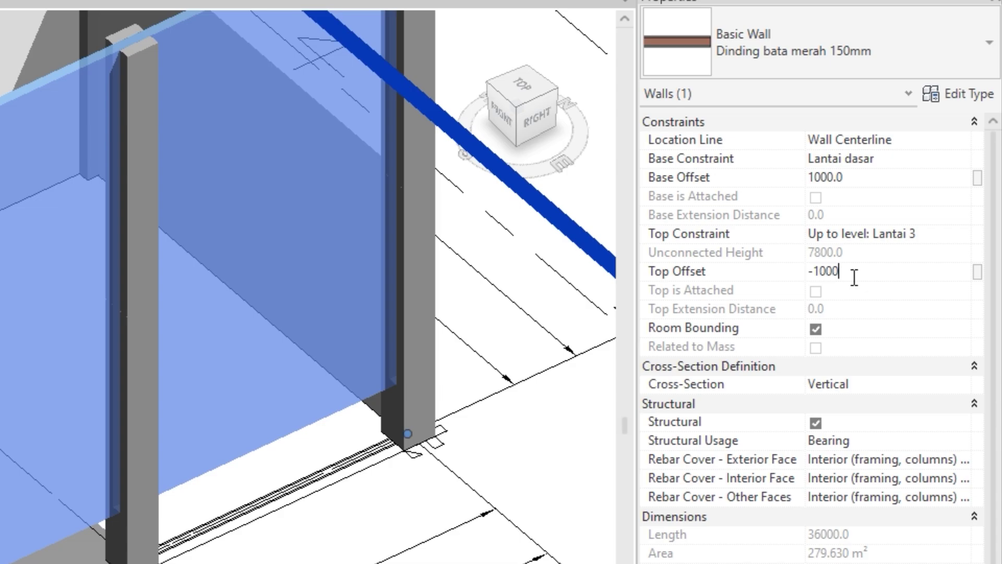
key(Return)
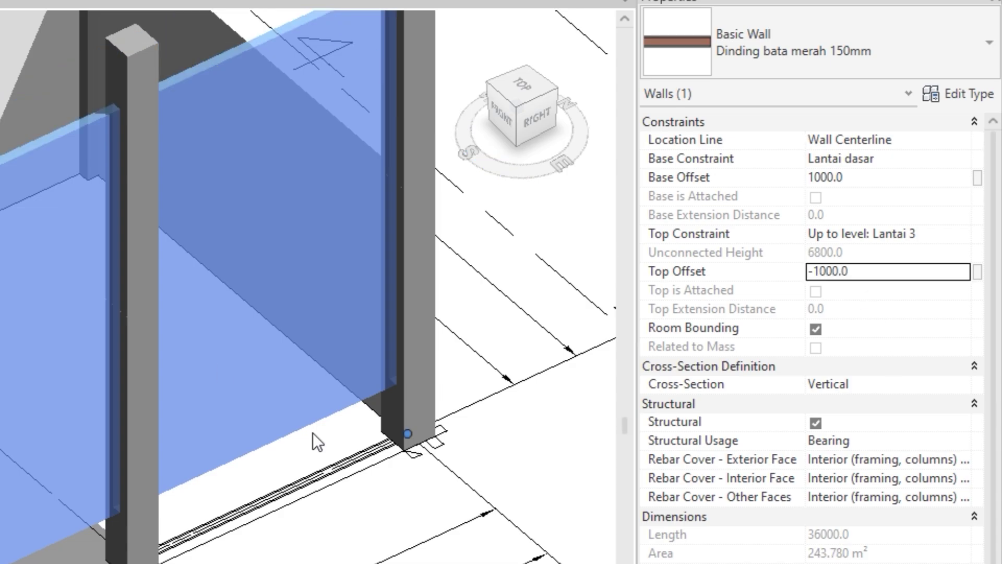
Reset the long outer wall's top offset to 0 and deselect the wall.
double_click(875, 273)
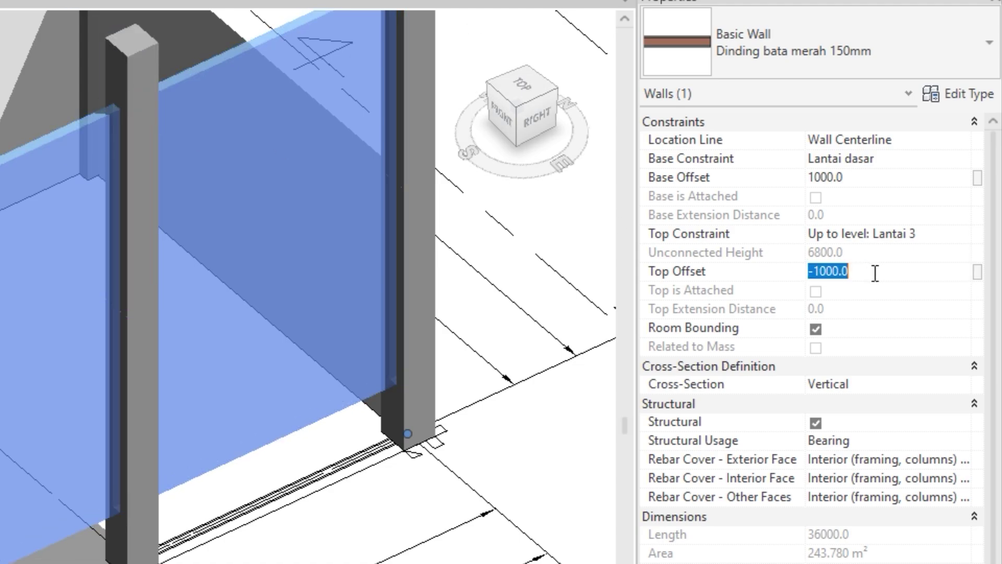
text(0)
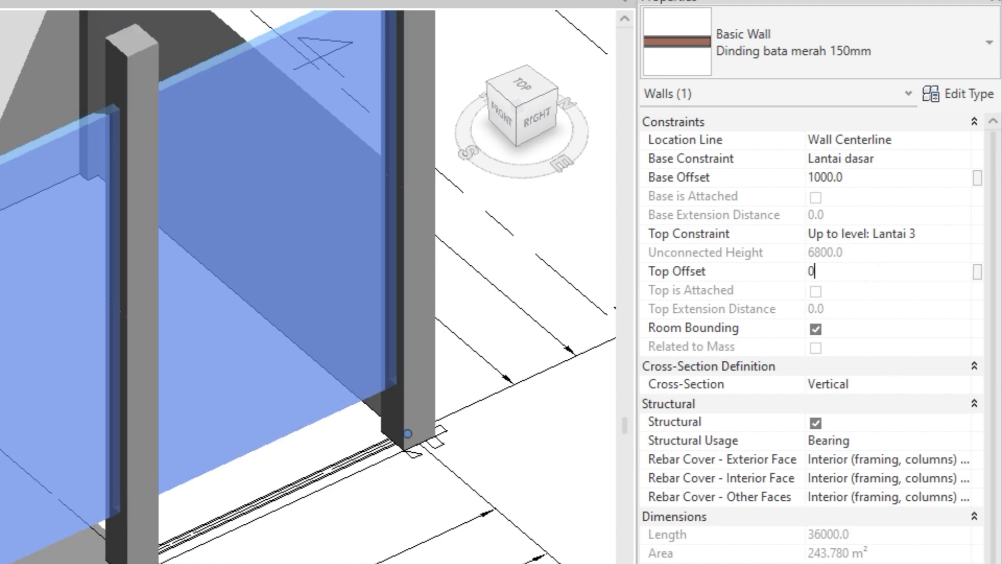
key(Return)
click(728, 442)
scroll(728, 441, down, 5)
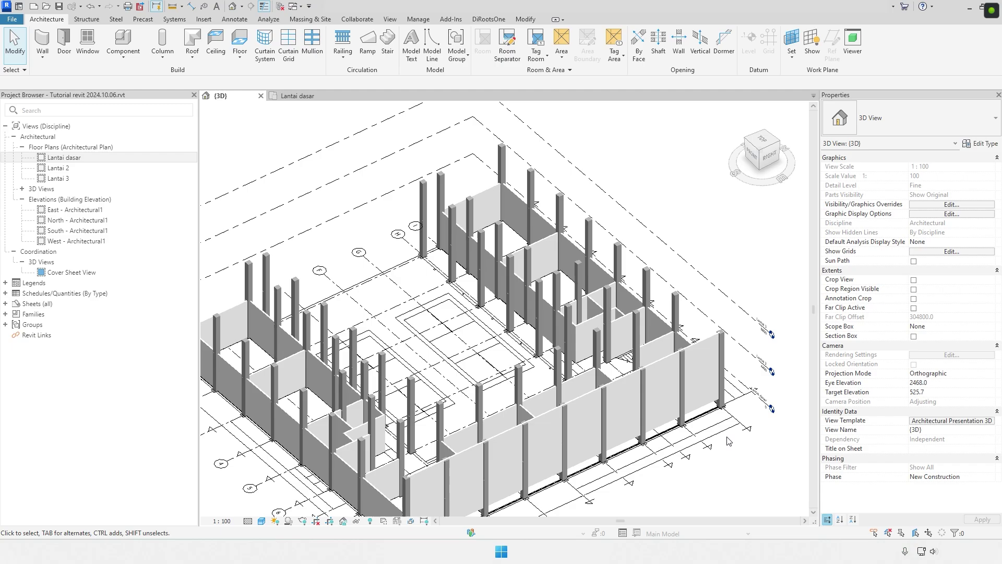
scroll(729, 442, down, 2)
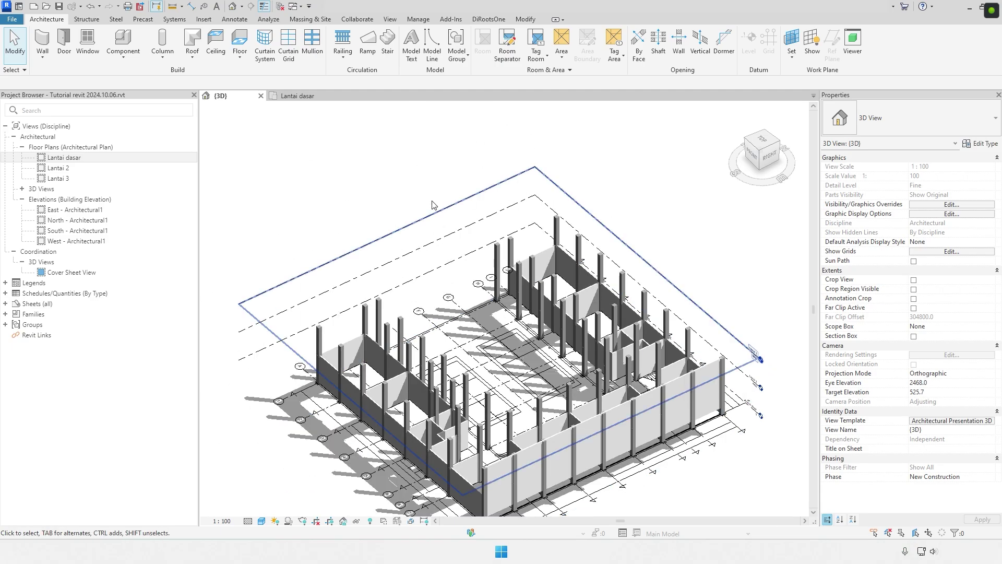
Select all instances of the Dinding bata merah 150mm wall and set their top constraint to Up to level: Lantai 3 and base offset to 0.
click(655, 430)
key(s)
key(a)
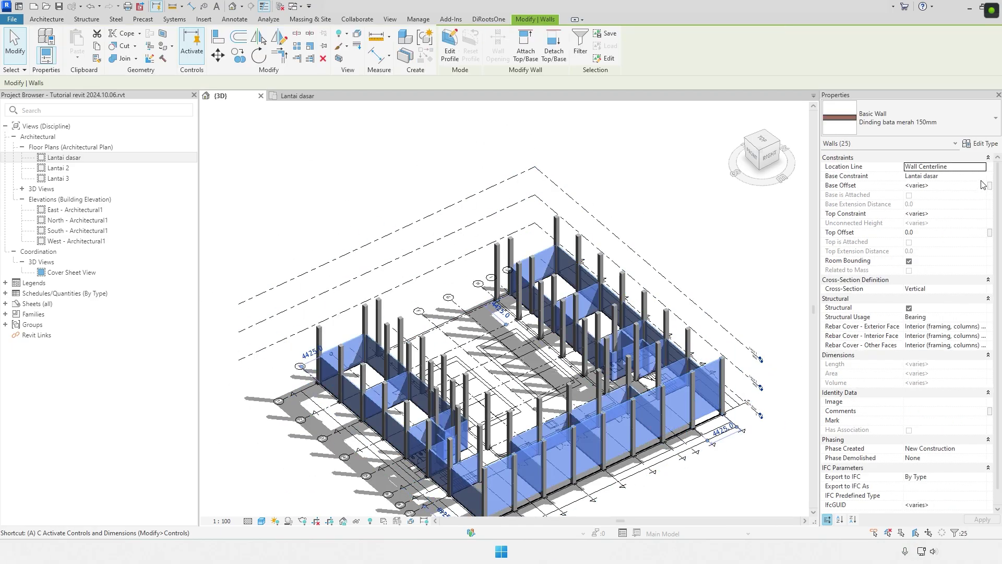
click(983, 214)
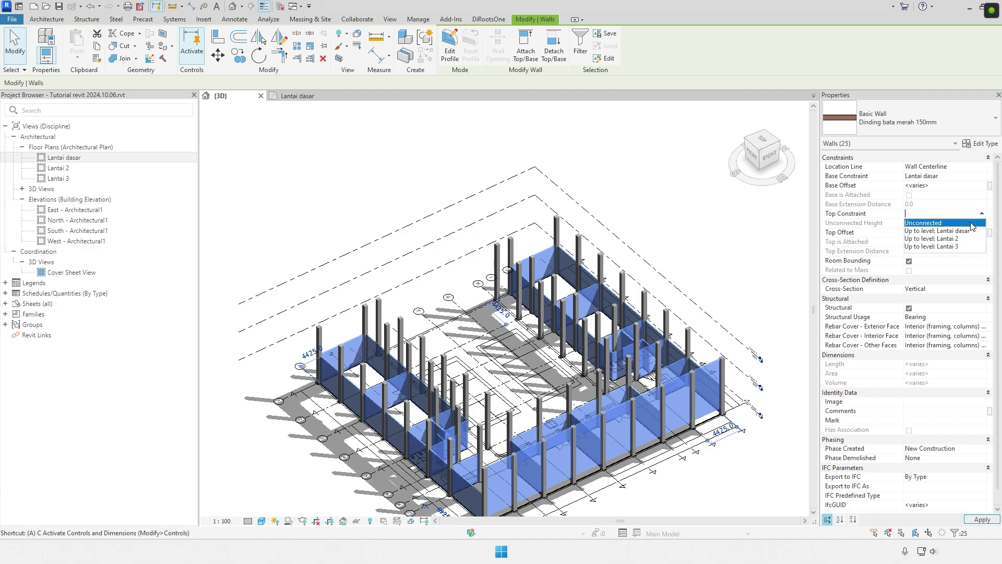
click(945, 246)
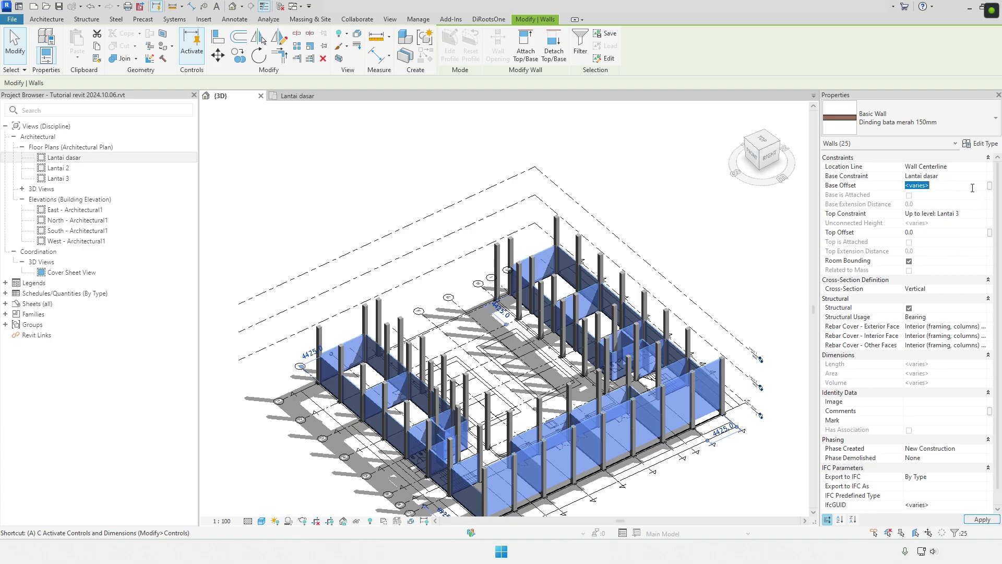
click(983, 520)
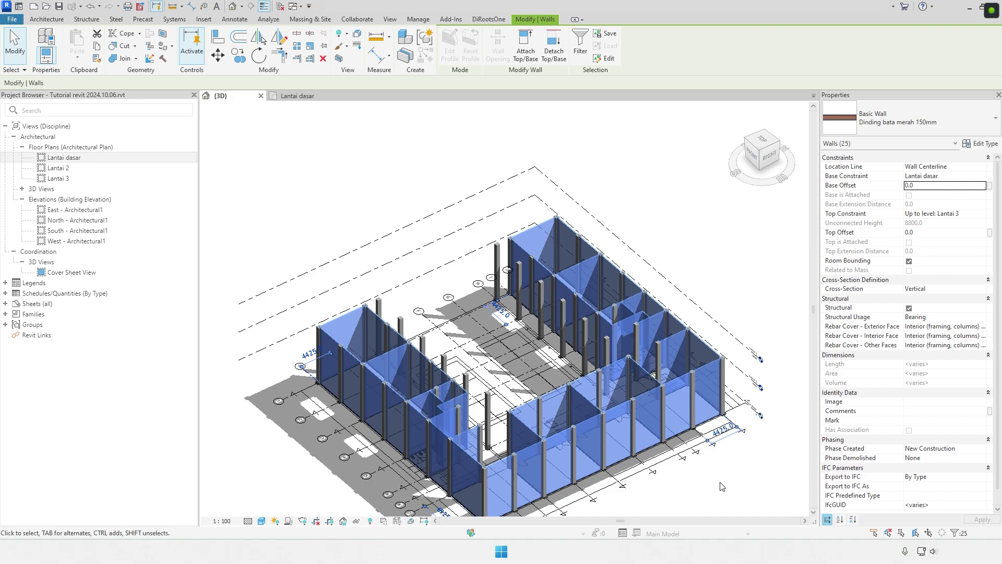
middle_drag(712, 490, 693, 455)
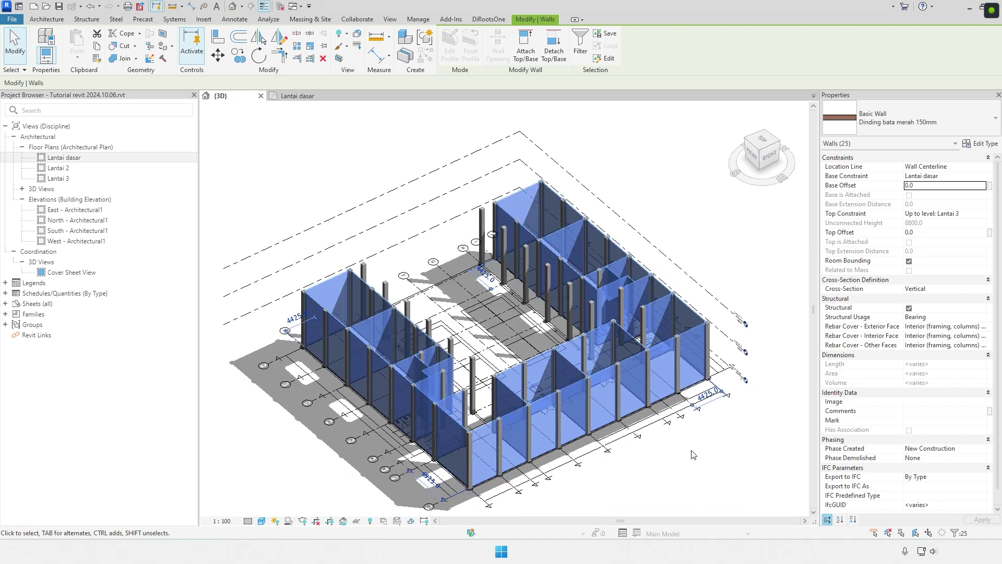
click(691, 455)
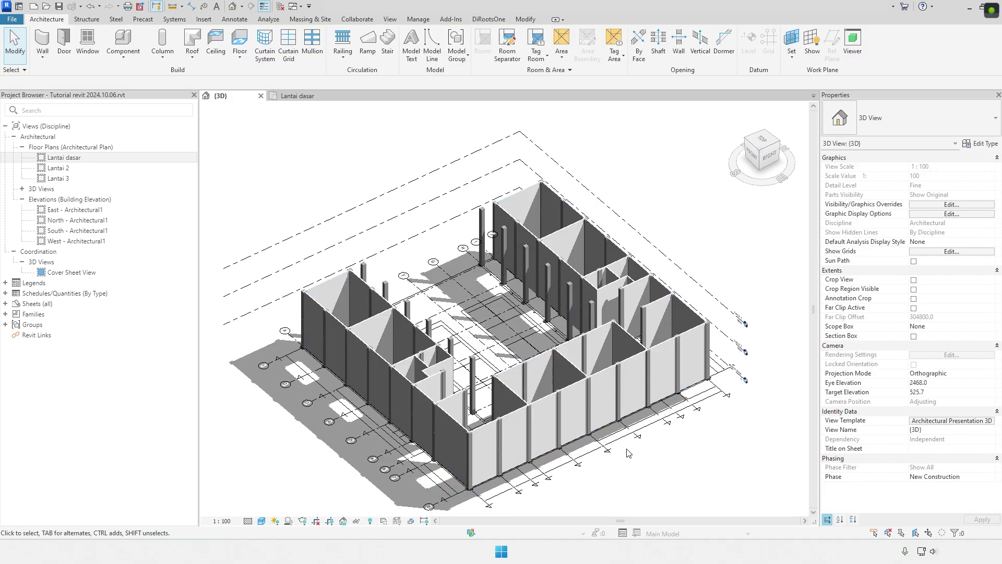
Save the project when reminded, and switch the join order between the light-faced outer wall and the corner column.
scroll(475, 443, up, 5)
scroll(474, 443, up, 5)
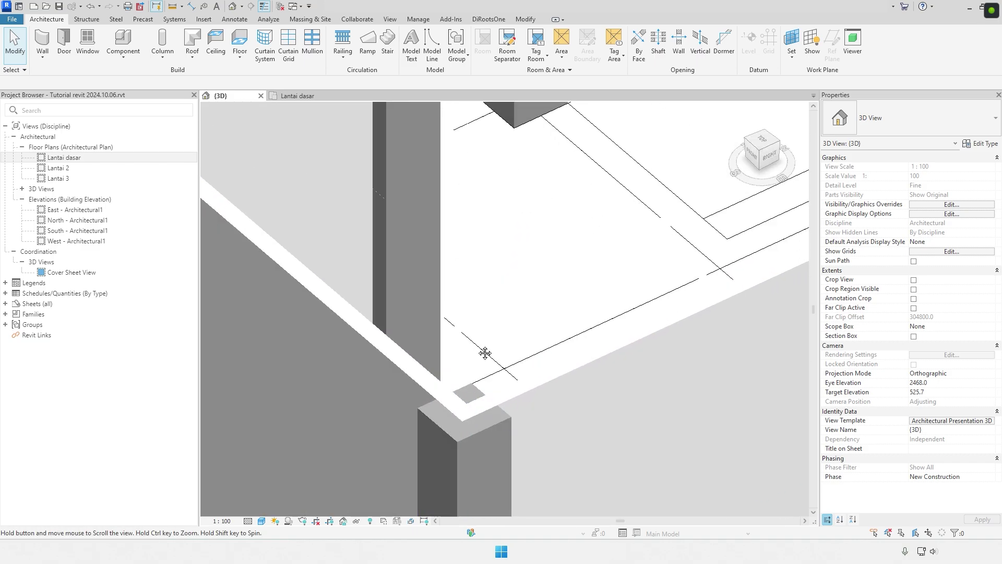
middle_drag(481, 354, 493, 320)
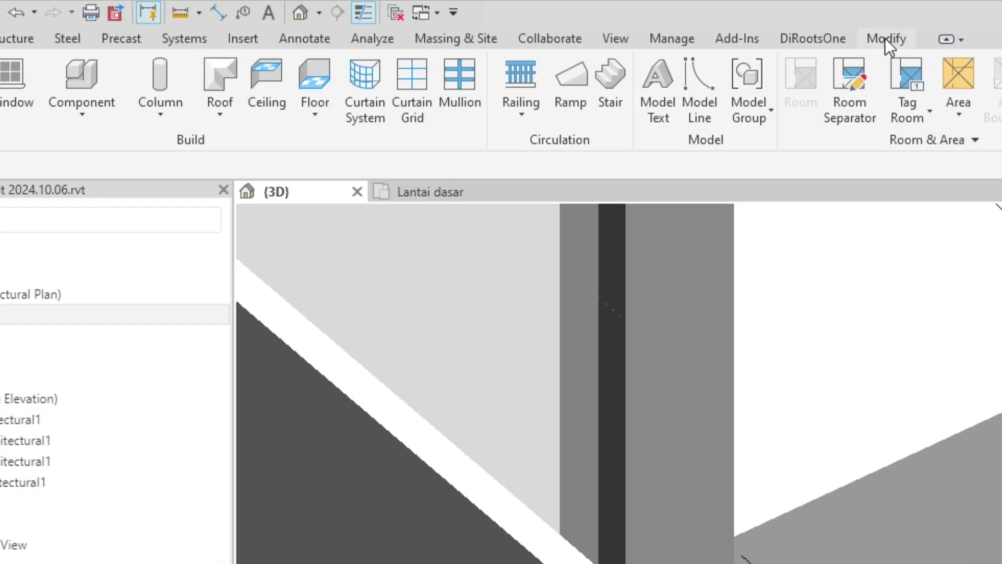
click(885, 38)
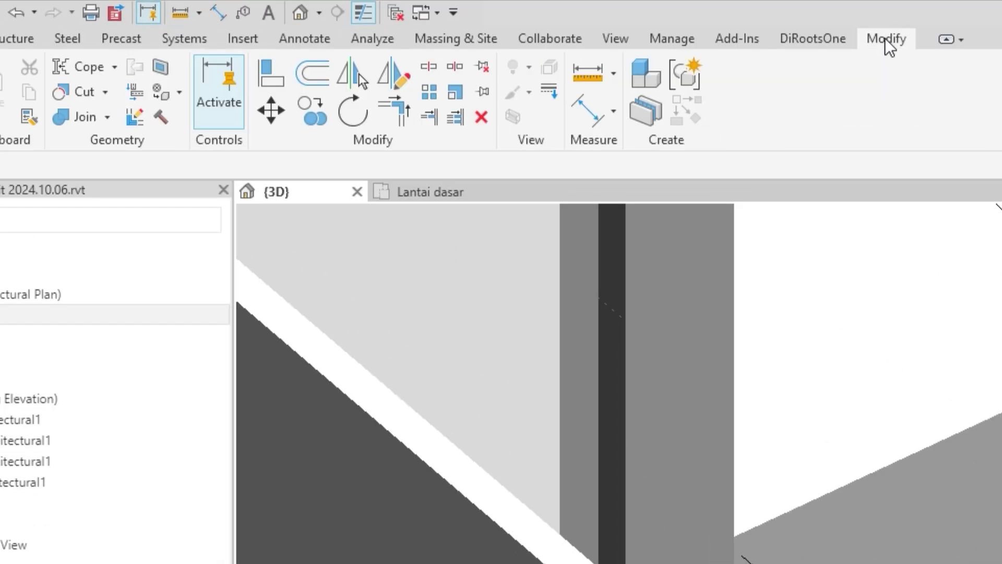
click(107, 123)
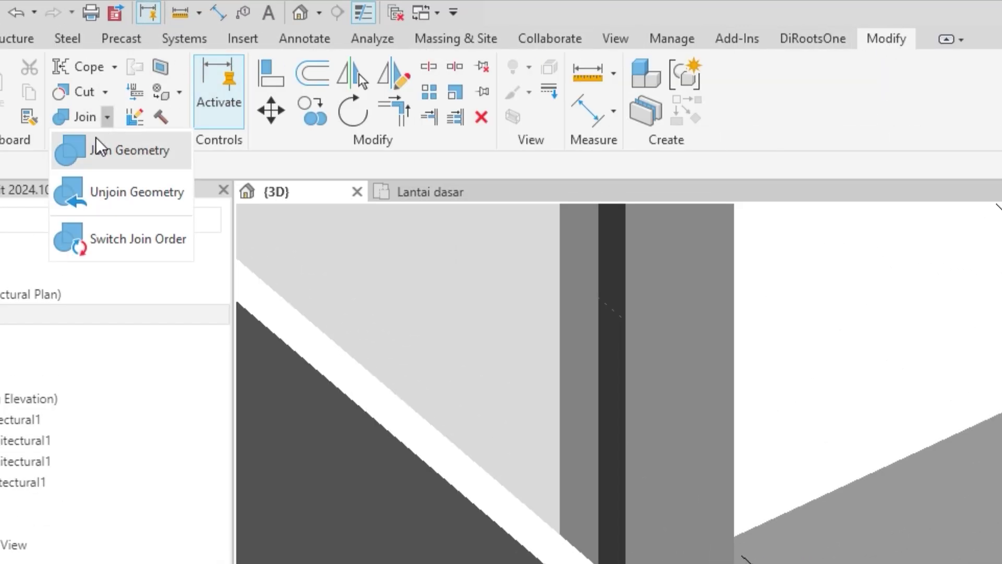
click(105, 241)
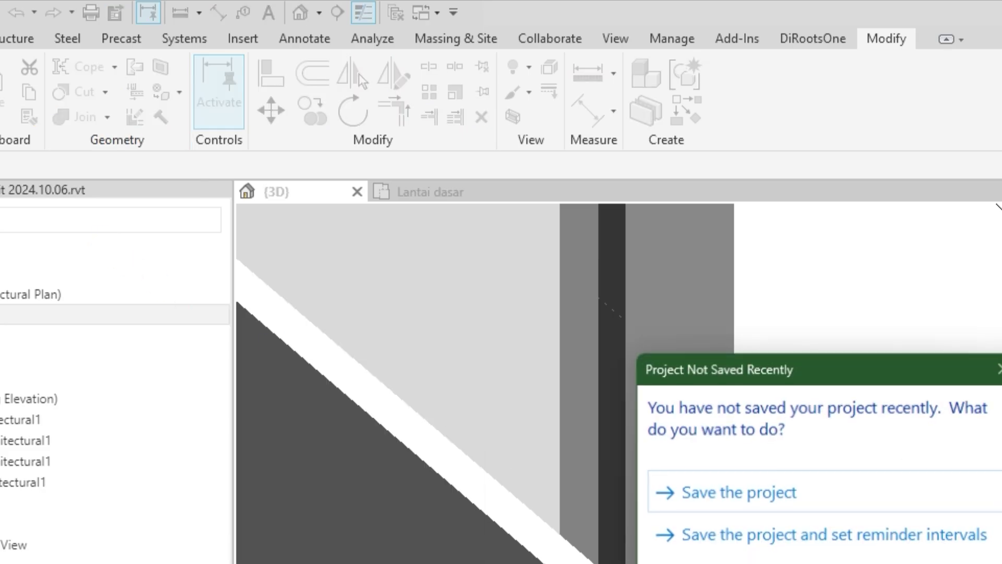
click(838, 503)
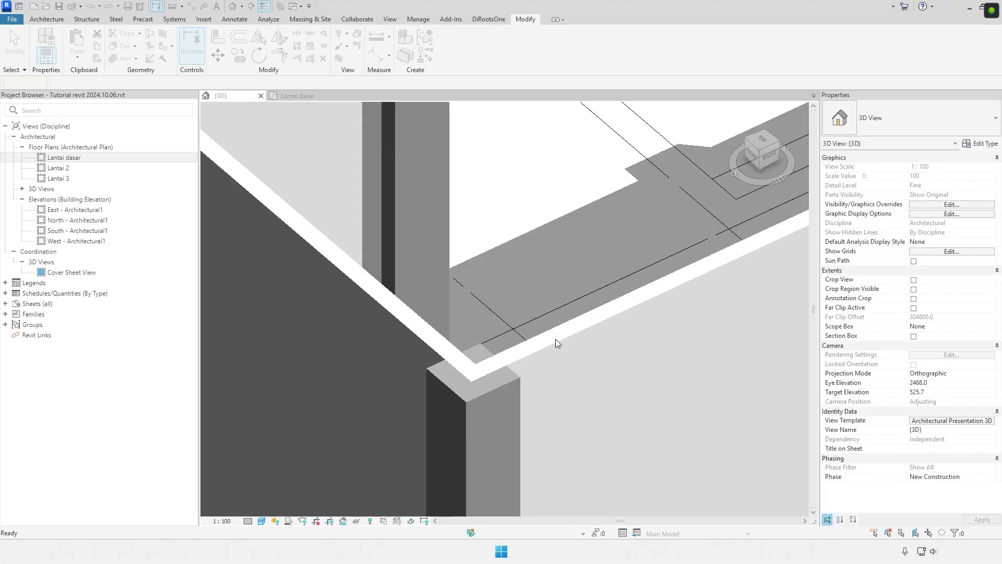
click(555, 351)
click(512, 385)
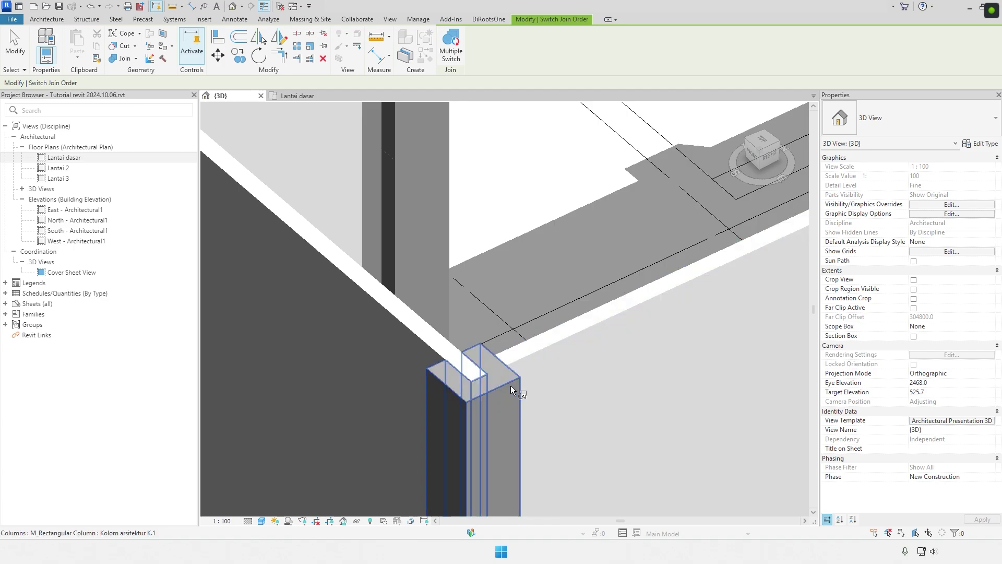
Switch the join order between the dark-faced outer wall and the same corner column, then end the command.
click(403, 333)
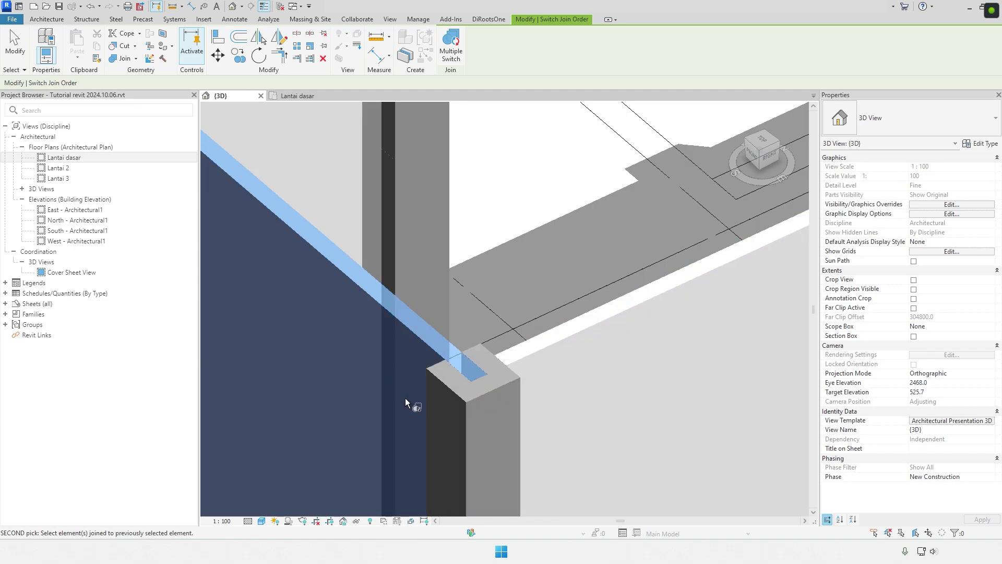
click(449, 403)
key(Escape)
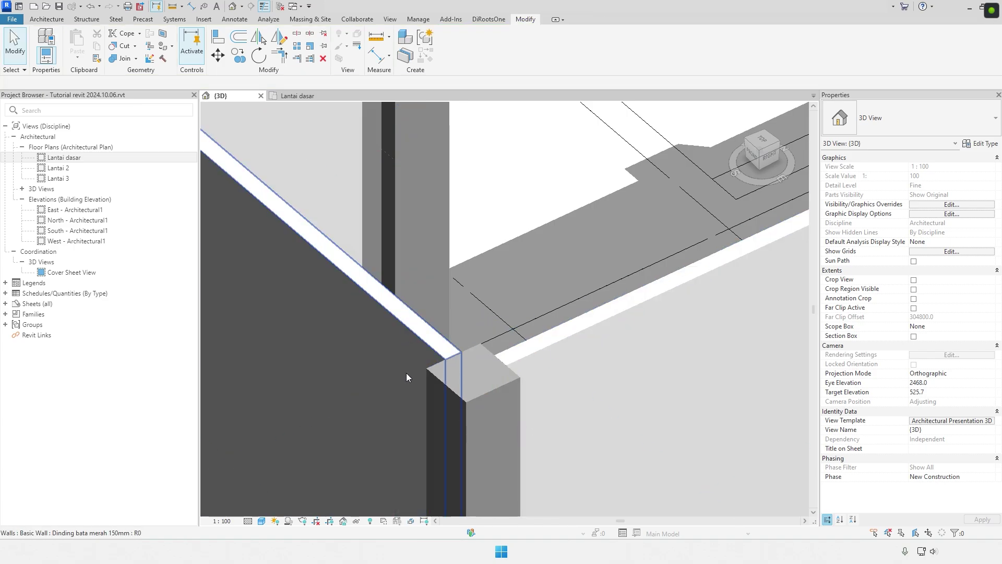
Switch the join order between the light-faced outer wall and the next column along it from the corner.
scroll(527, 298, down, 6)
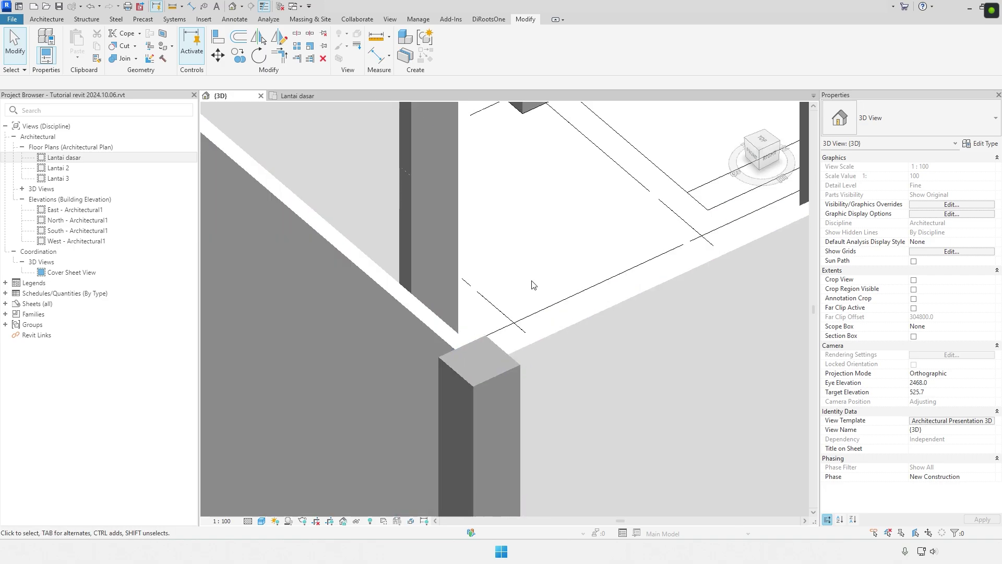
middle_drag(577, 271, 311, 337)
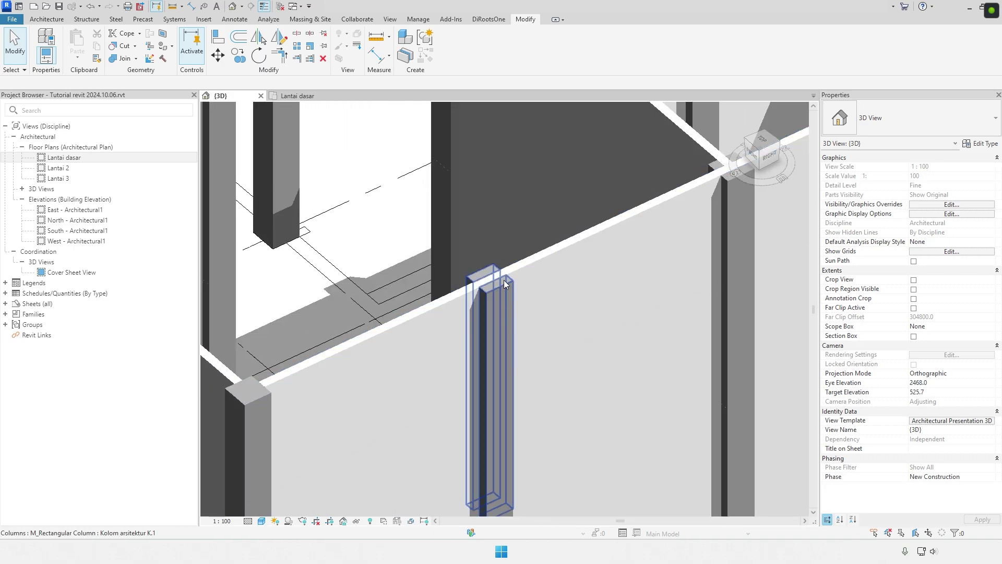
click(137, 61)
click(133, 94)
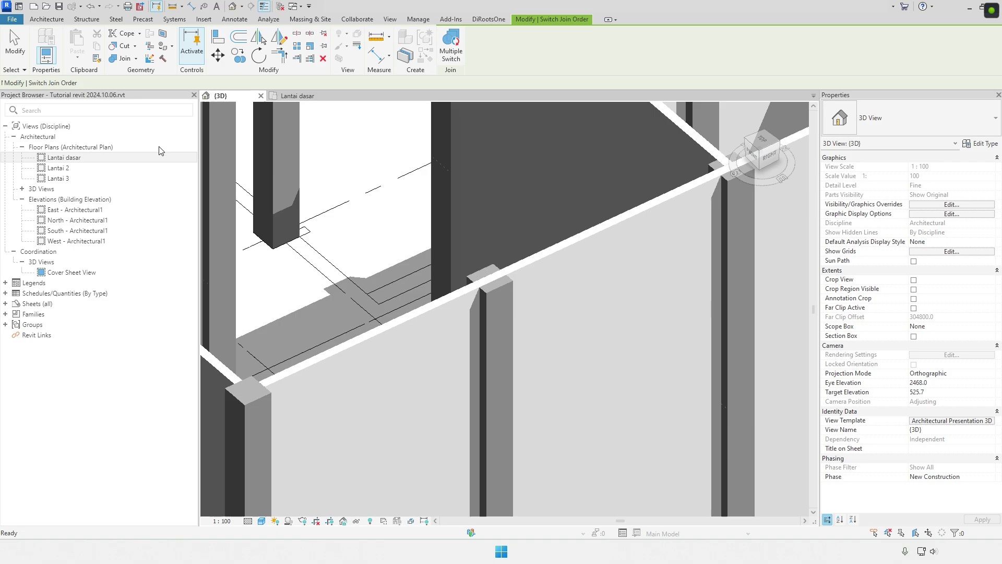
click(548, 302)
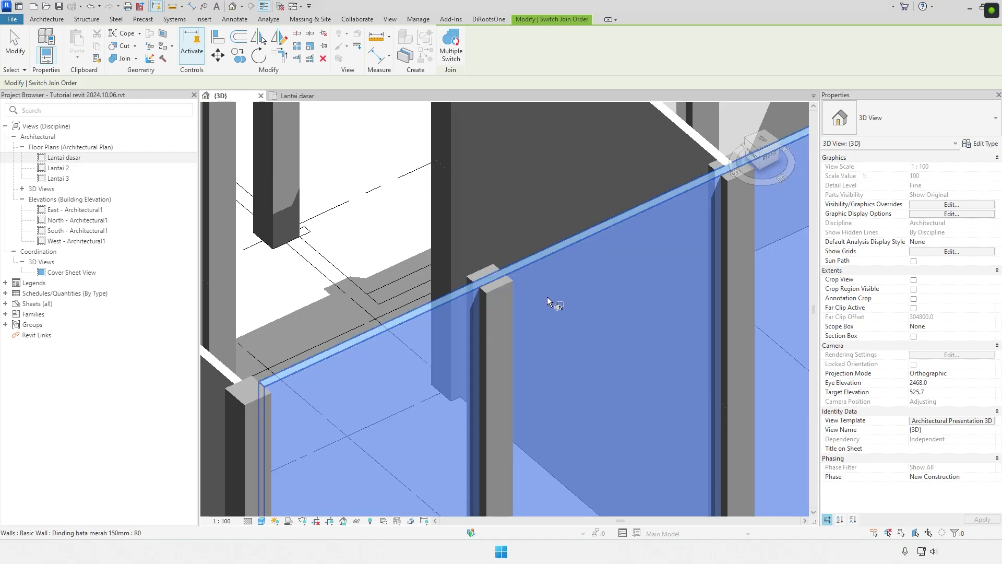
click(493, 291)
key(Escape)
scroll(411, 270, up, 1)
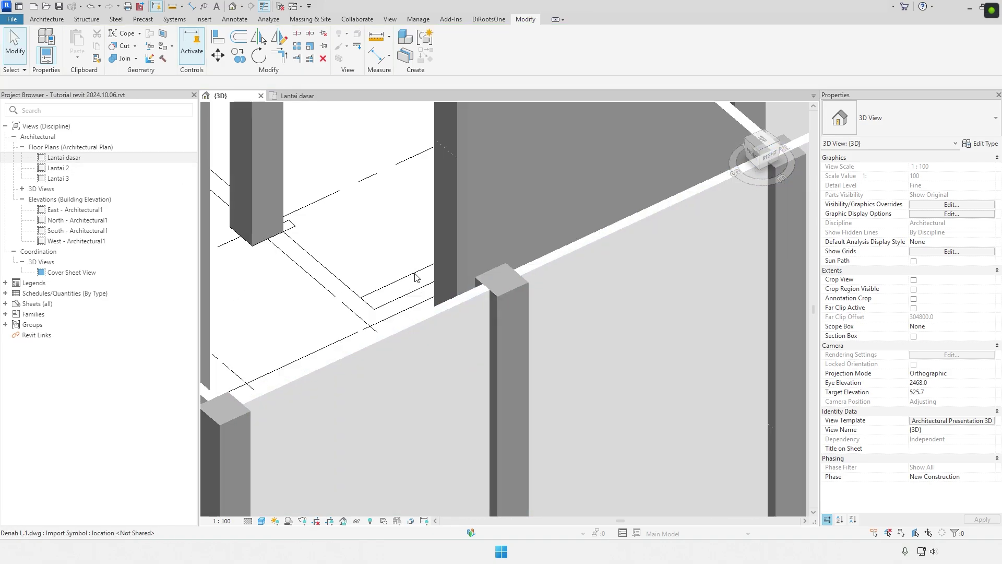
Return to the home 3D view and examine the walls and columns around the building from the opposite side.
middle_drag(407, 277, 523, 261)
scroll(523, 261, down, 8)
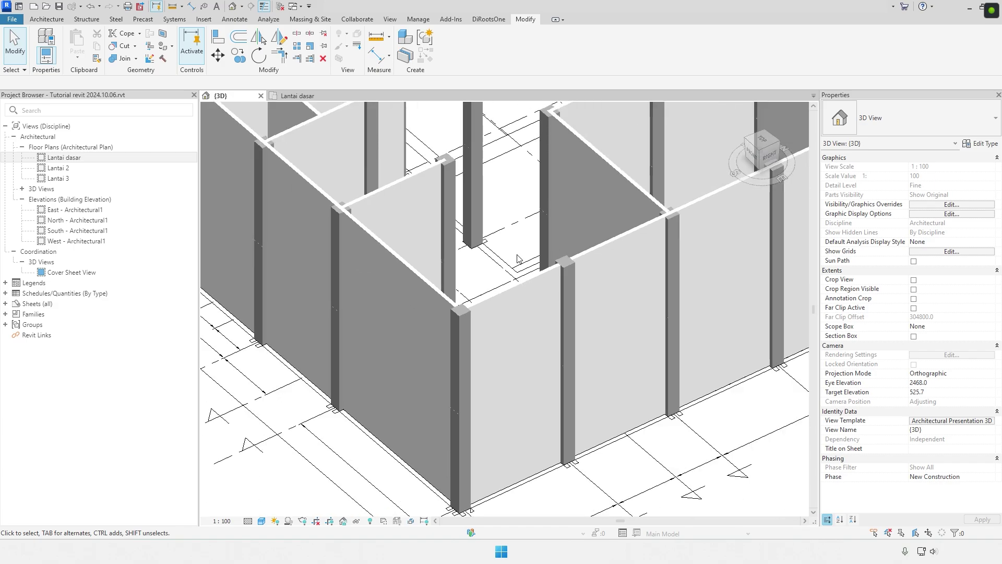
middle_drag(623, 298, 617, 345)
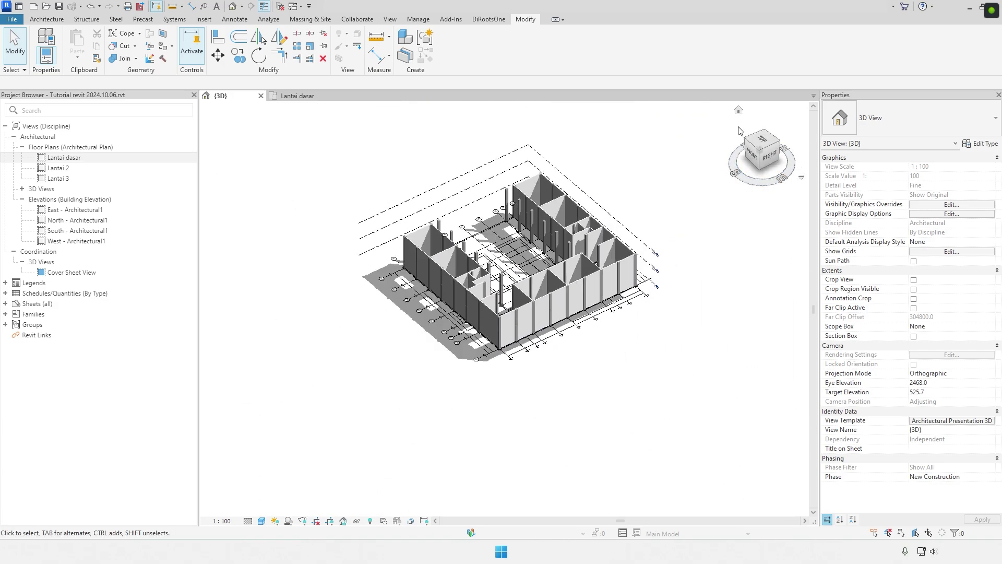
click(738, 110)
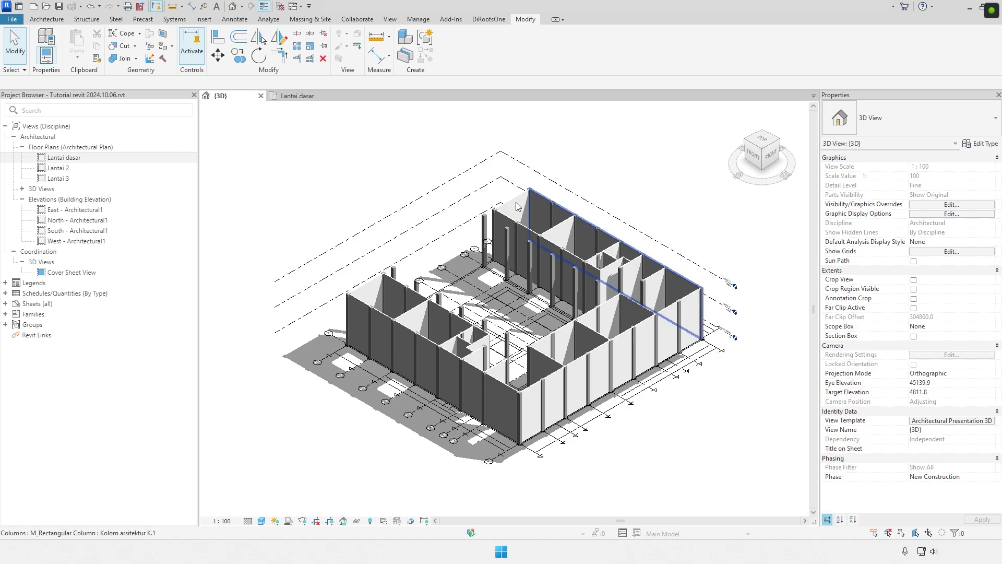
click(564, 336)
shift+middle_drag(348, 314, 577, 266)
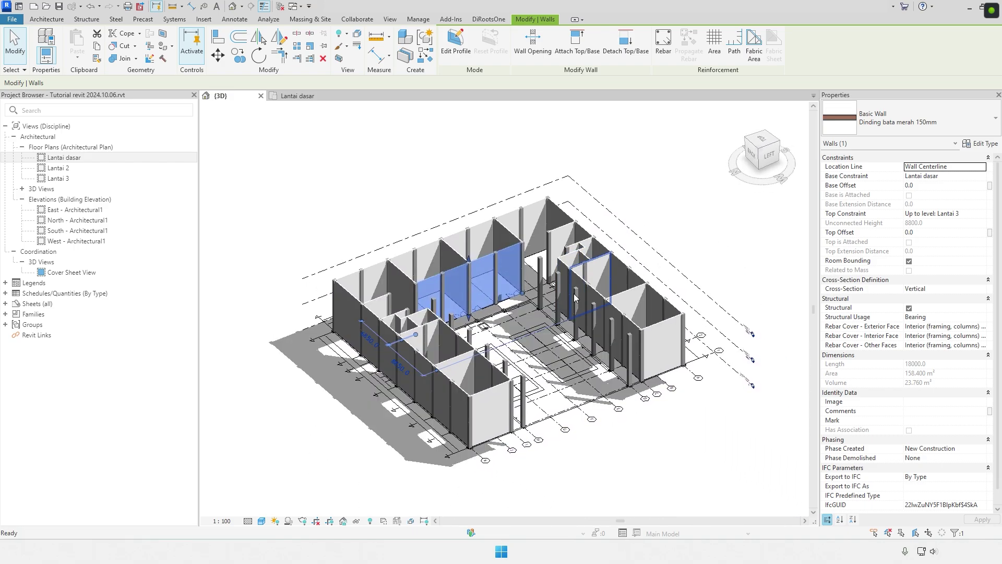
mouse_move(626, 431)
shift+middle_down()
mouse_move(640, 432)
mouse_move(631, 428)
shift+middle_up()
click(626, 428)
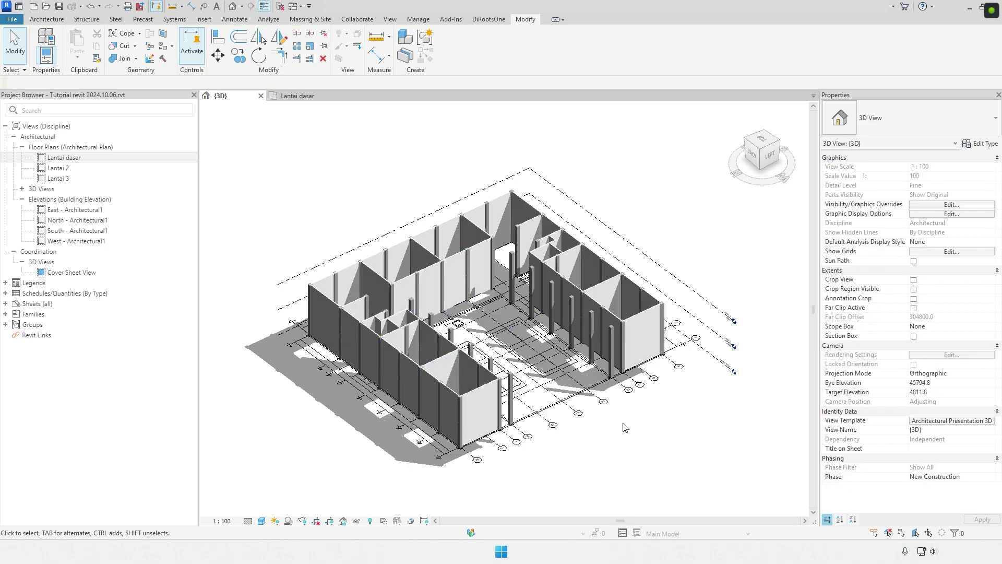